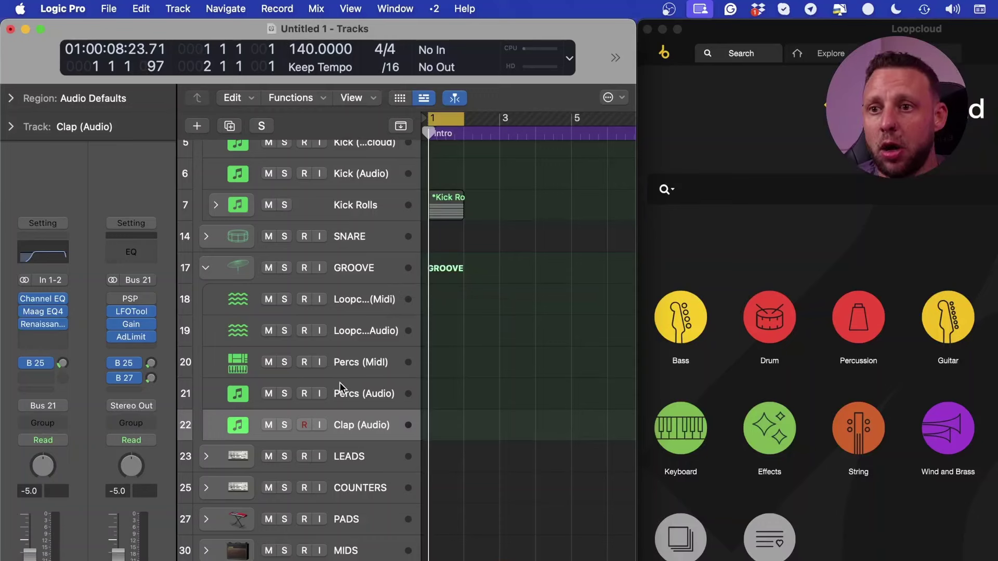
Select the Loopcloud (Midi) track, switch to the Loopcloud library, and open the DPTE2 Drum Loops - 140 BPM folder under Samples (SDD)
click(389, 301)
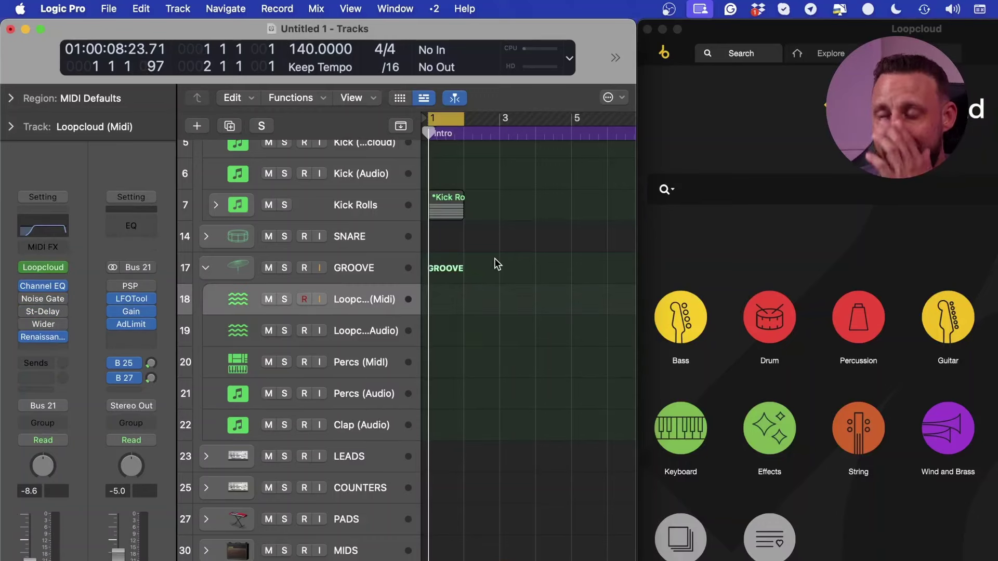
click(822, 238)
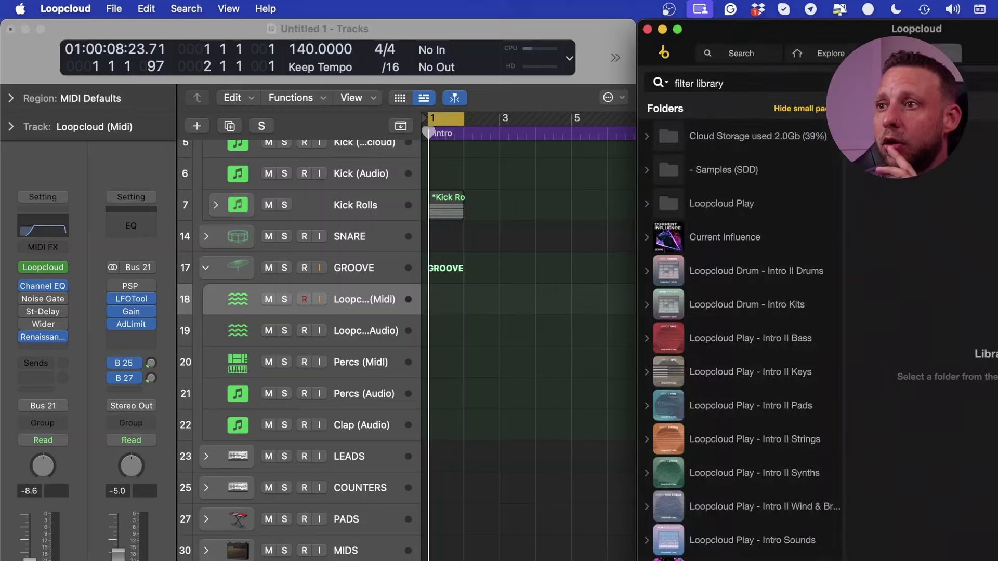
click(728, 171)
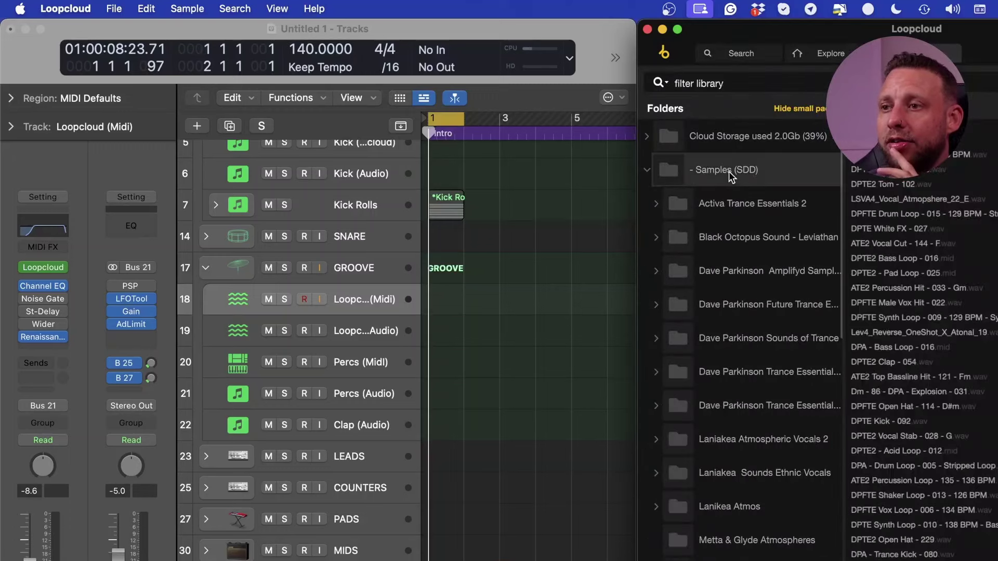
click(734, 406)
scroll(780, 476, down, 3)
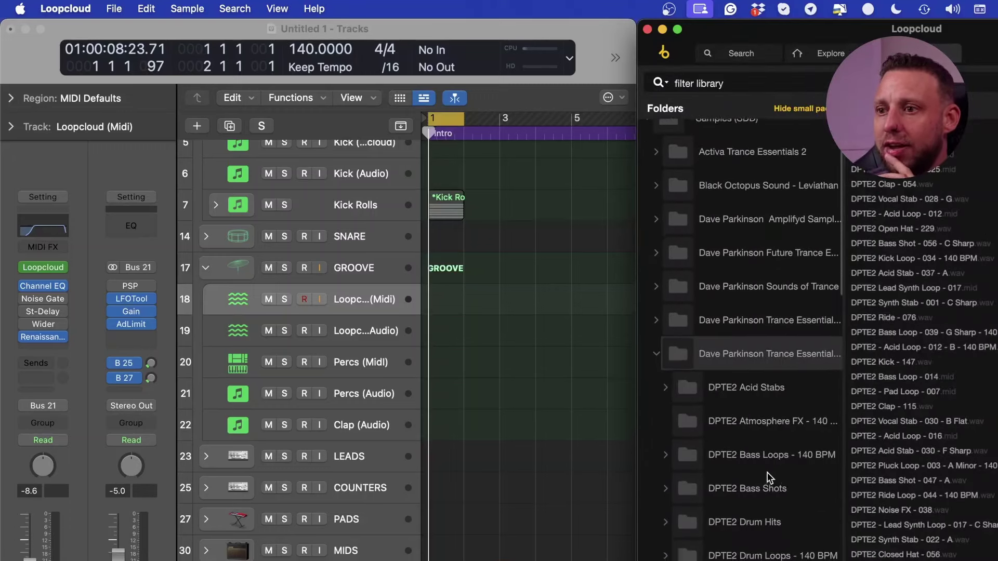
scroll(773, 484, down, 2)
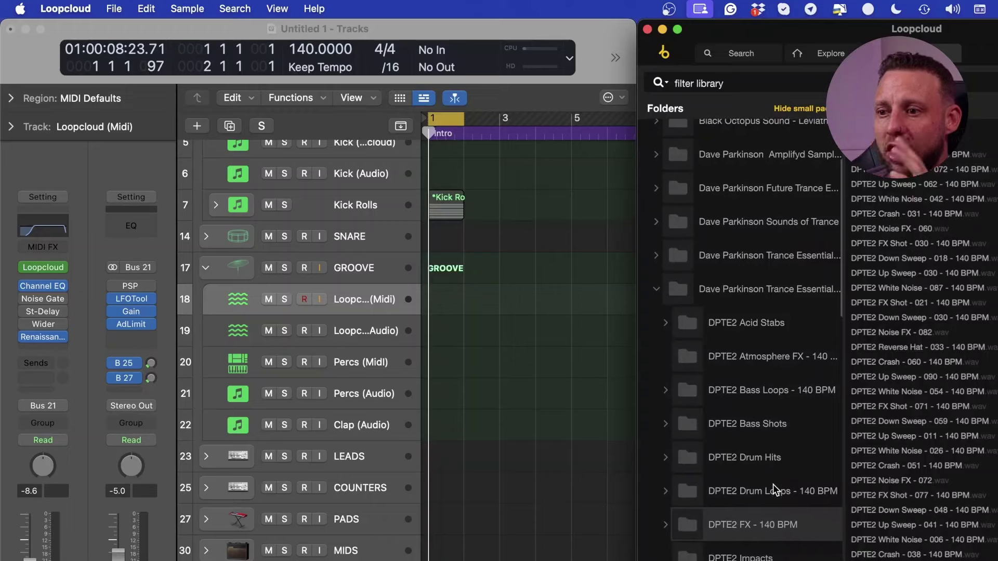
scroll(774, 484, down, 1)
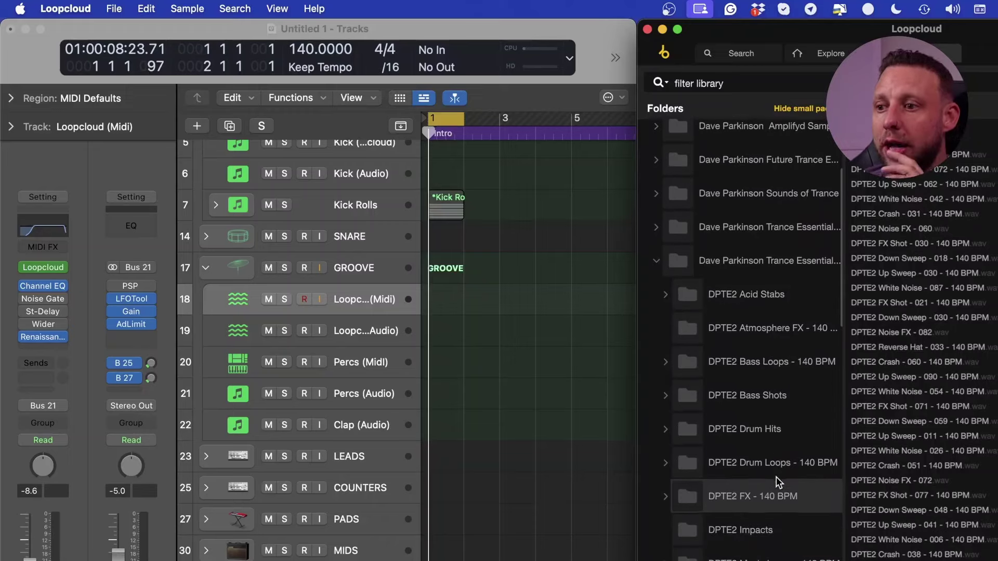
click(691, 462)
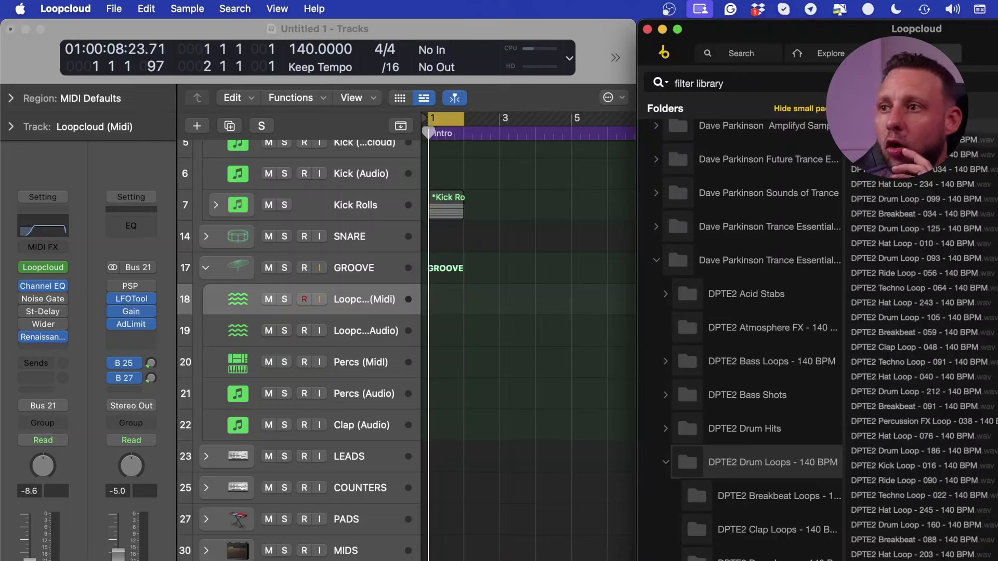
Browse the breakbeat and techno loops in the DPTE2 Drum Loops - 140 BPM folder
scroll(923, 291, down, 5)
scroll(919, 375, down, 10)
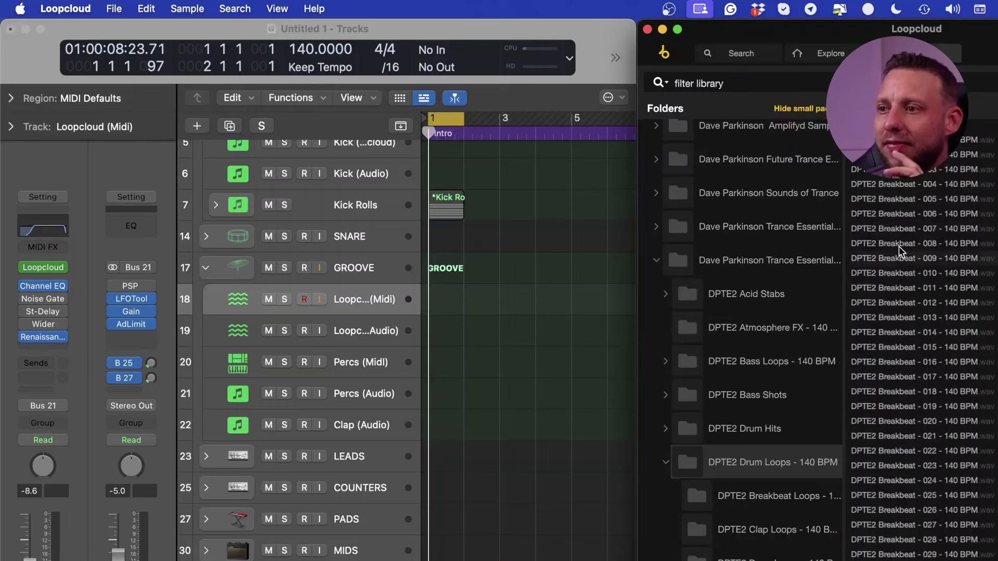
scroll(907, 229, up, 1)
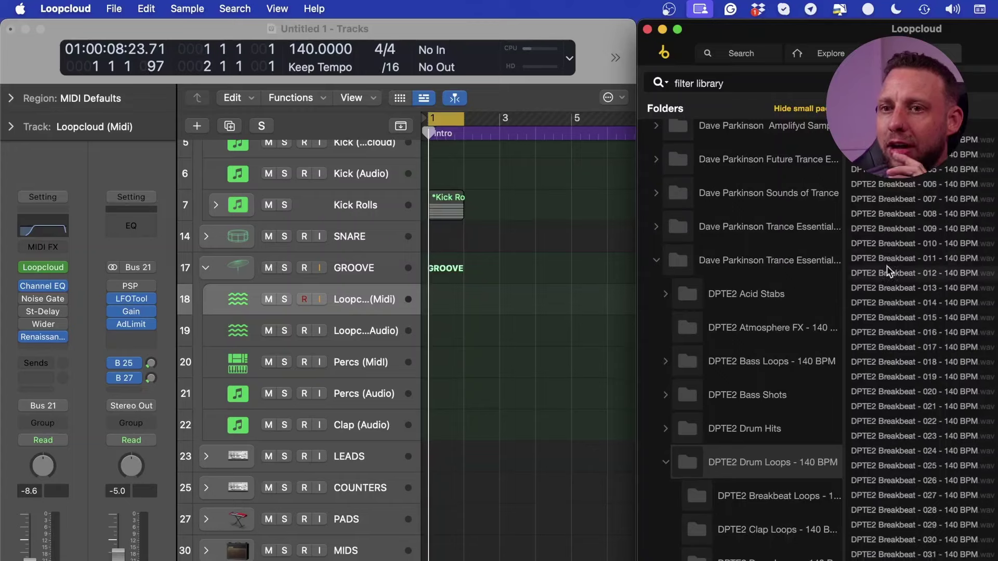
scroll(887, 268, down, 2)
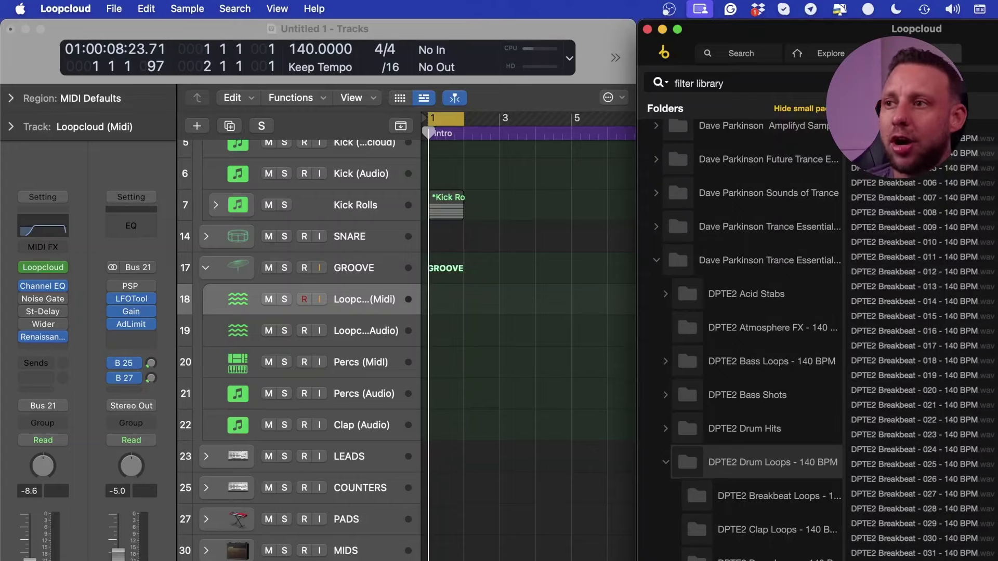
scroll(915, 260, down, 10)
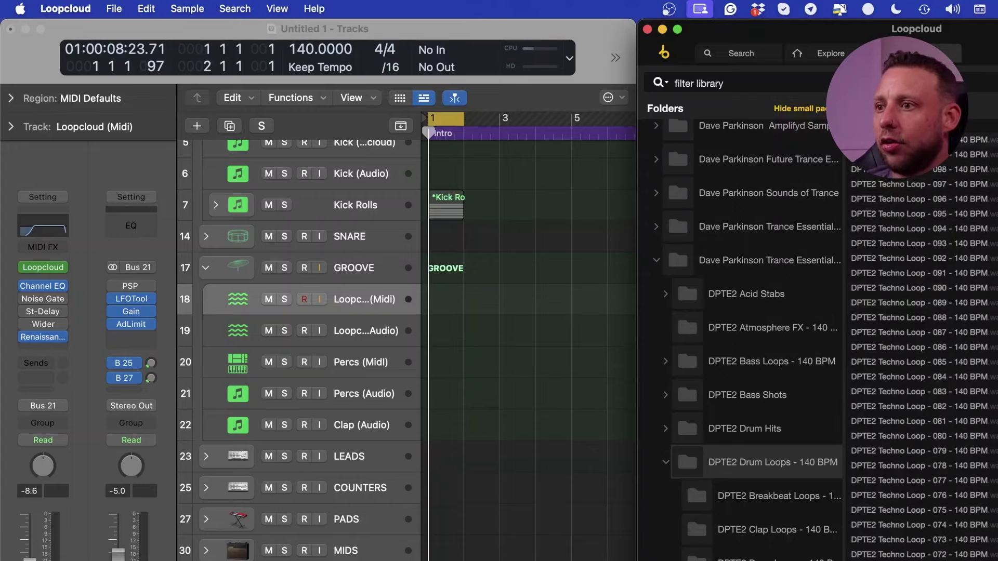
Return to Logic Pro and try raising the Channel EQ low cut on the Loopcloud (Midi) track to 570 Hz
click(521, 423)
scroll(520, 423, up, 3)
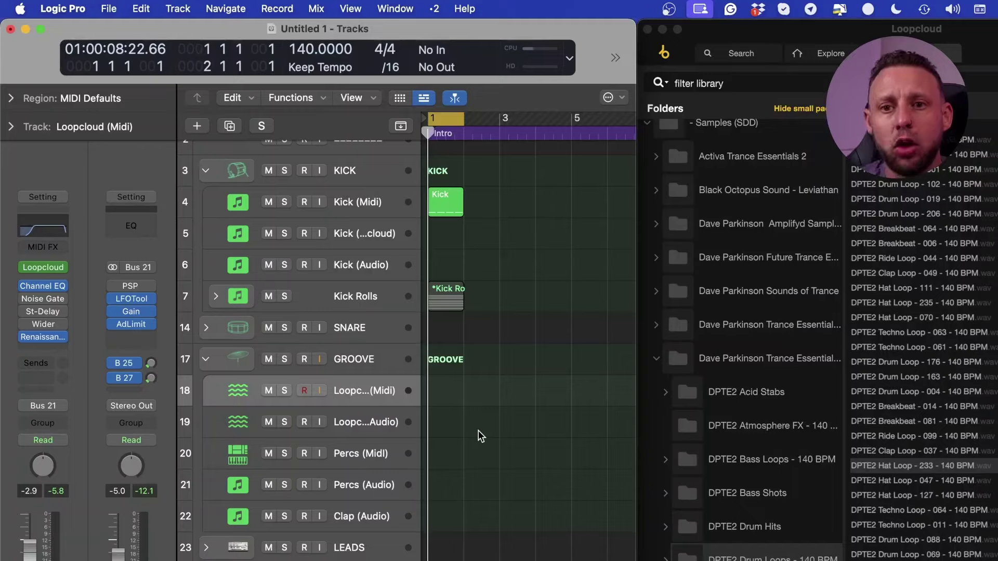
key(v)
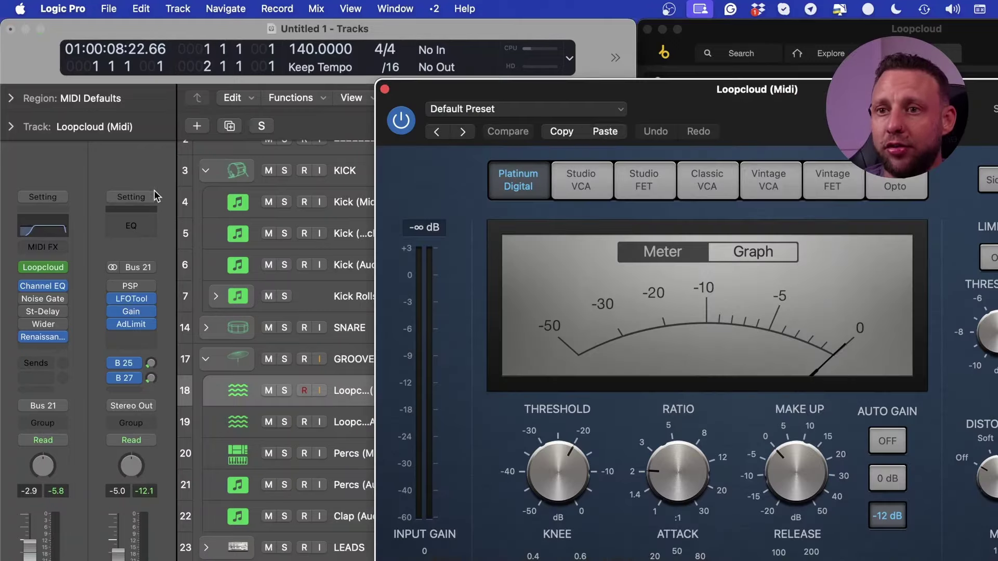
key(super+z)
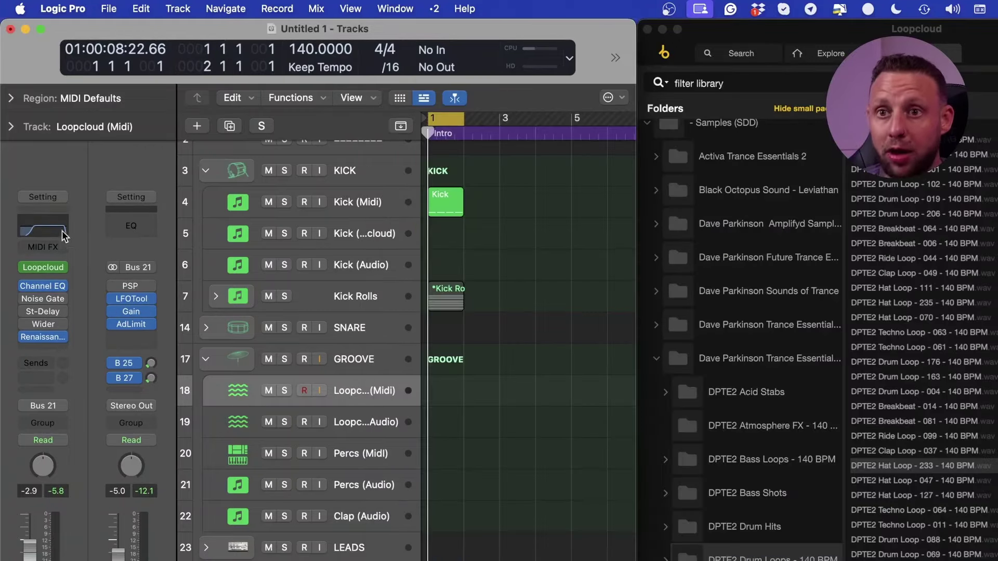
click(47, 224)
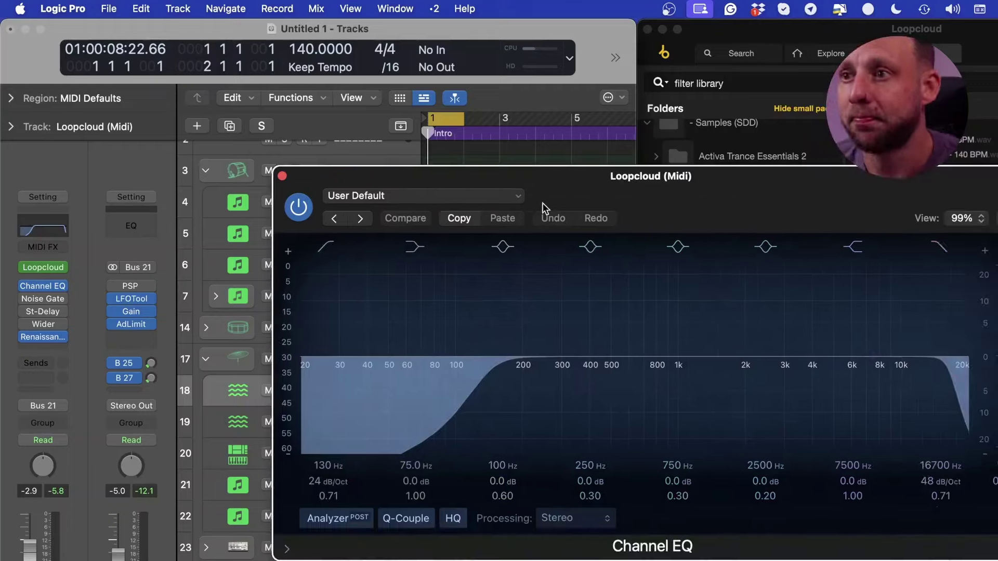
drag(517, 437, 643, 418)
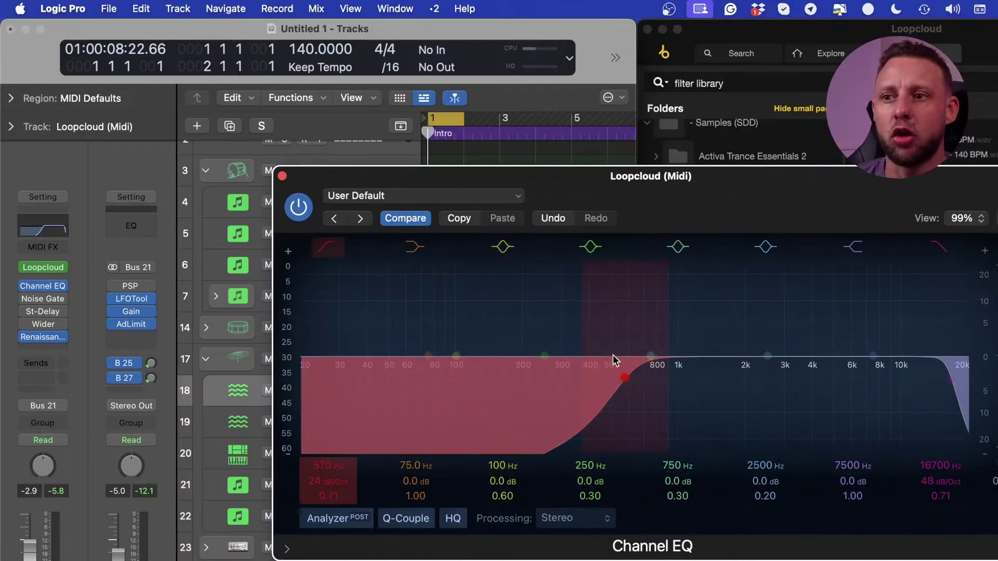
click(410, 220)
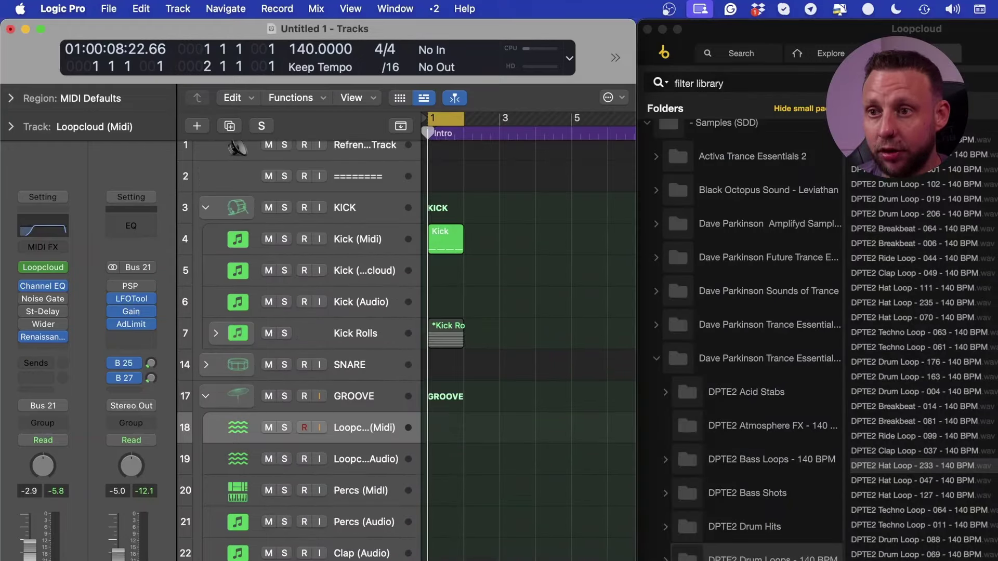
Play the project while auditioning Loopcloud samples from DPTE2 Hat Loop - 233 down to DPTE2 Techno Loop - 011
key(space)
click(523, 497)
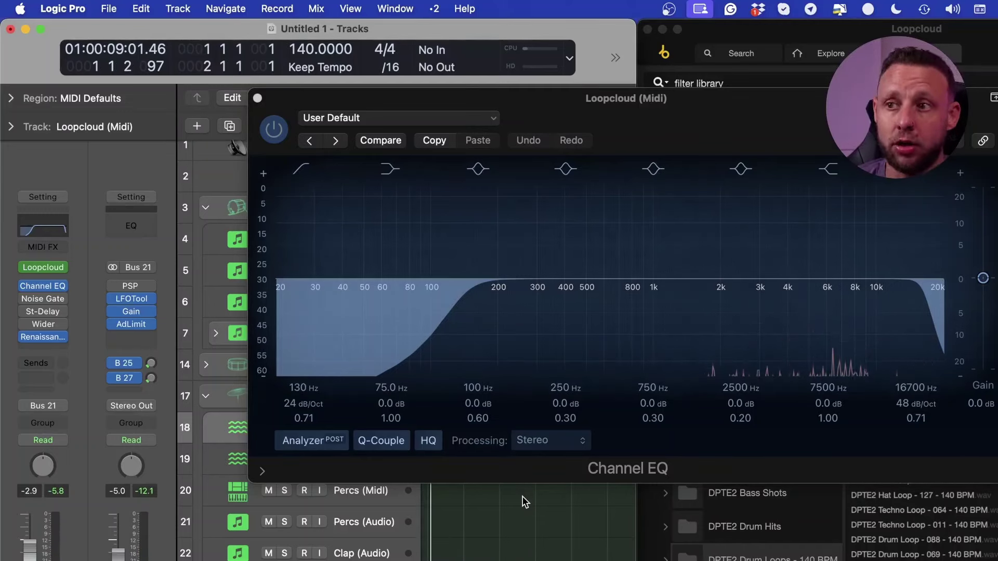
key(space)
click(915, 466)
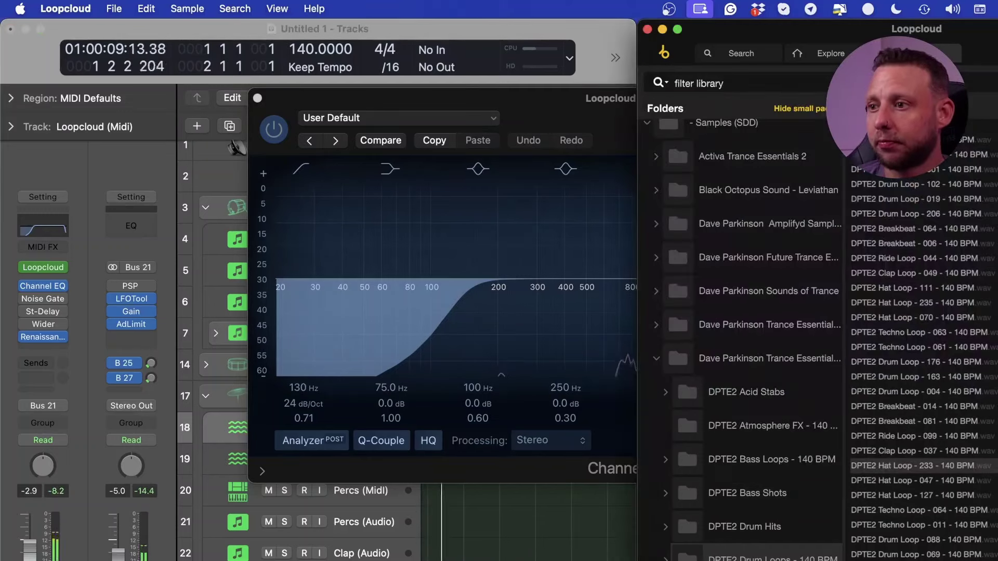
key(Down)
key(Down)
key(Down)
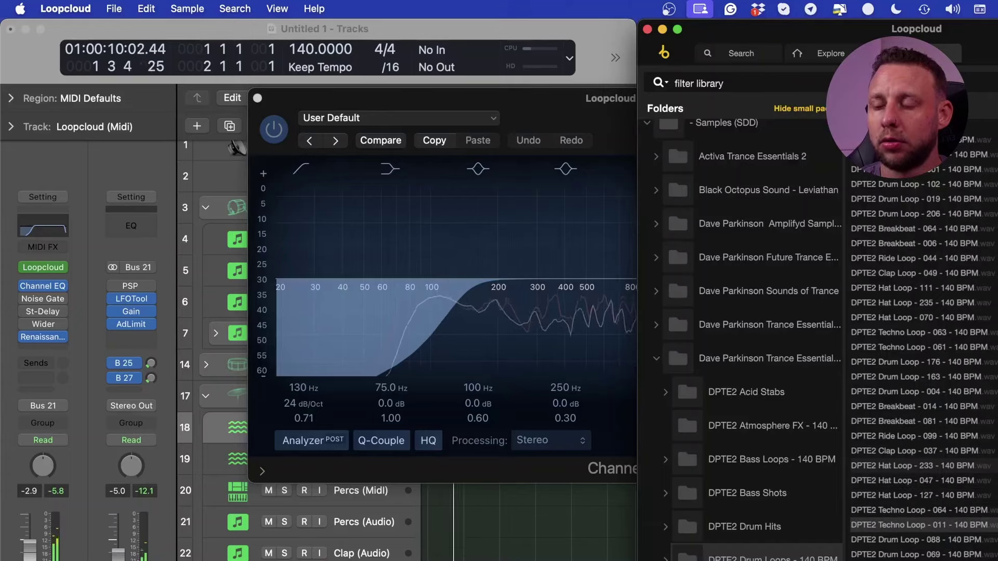
click(534, 559)
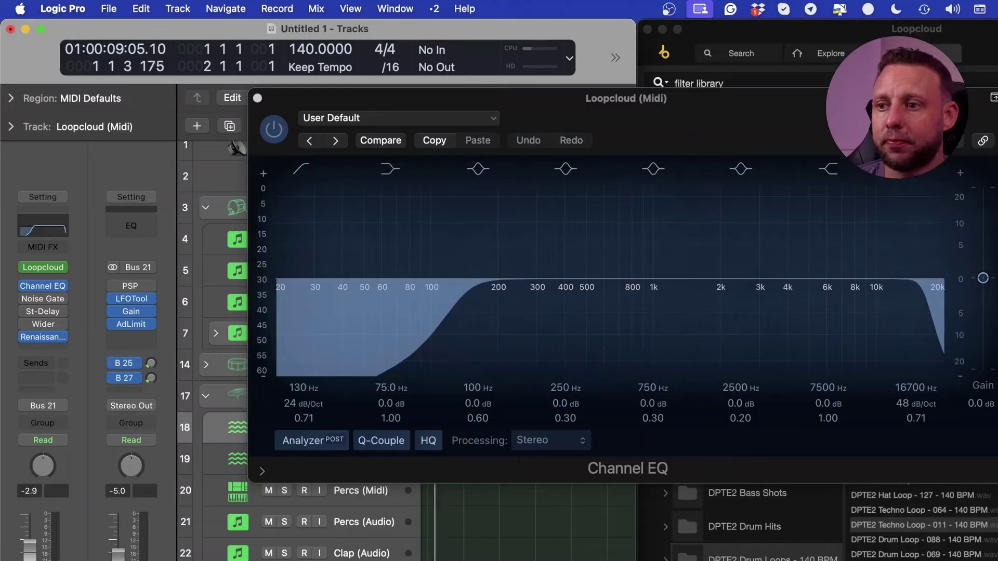
key(super+Tab)
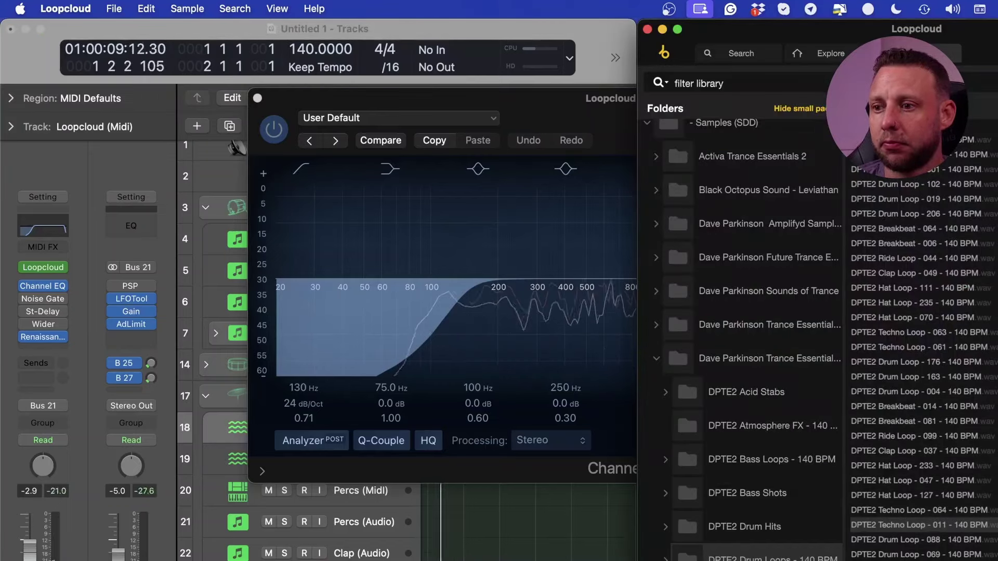
key(super+Tab)
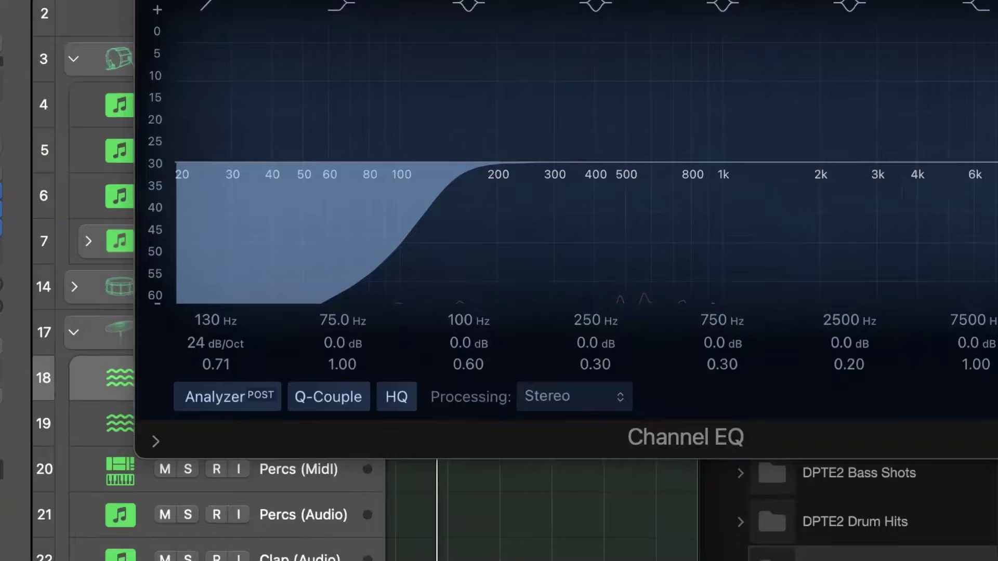
Set the Renaissance Axx compressor's threshold to -7.7 on the Loopcloud (Midi) track and close the plug-in
click(59, 338)
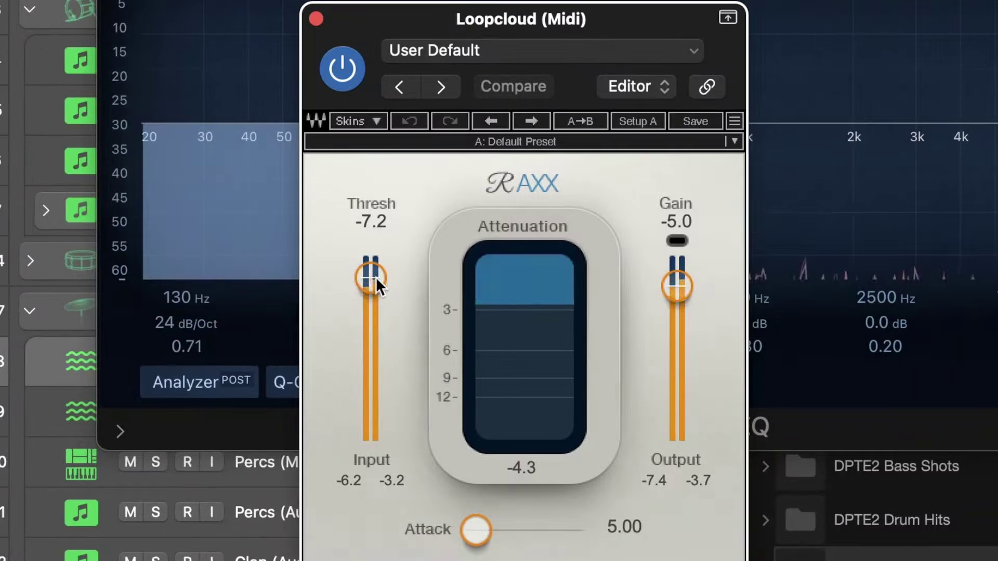
drag(416, 378, 419, 375)
drag(370, 279, 365, 281)
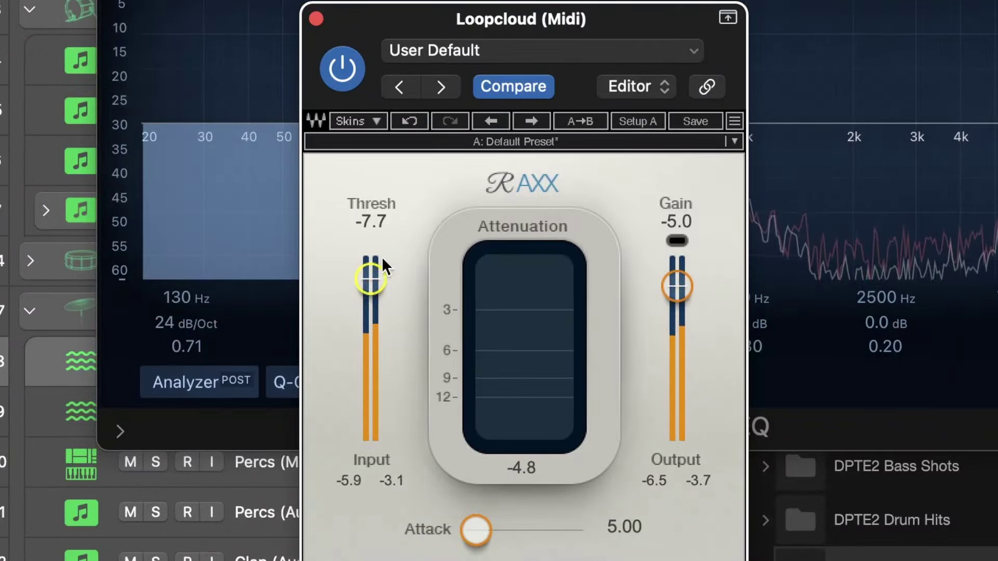
click(316, 19)
Open the Wider plug-in on the Loopcloud (Midi) track and try stereo widths up to 86%
click(42, 326)
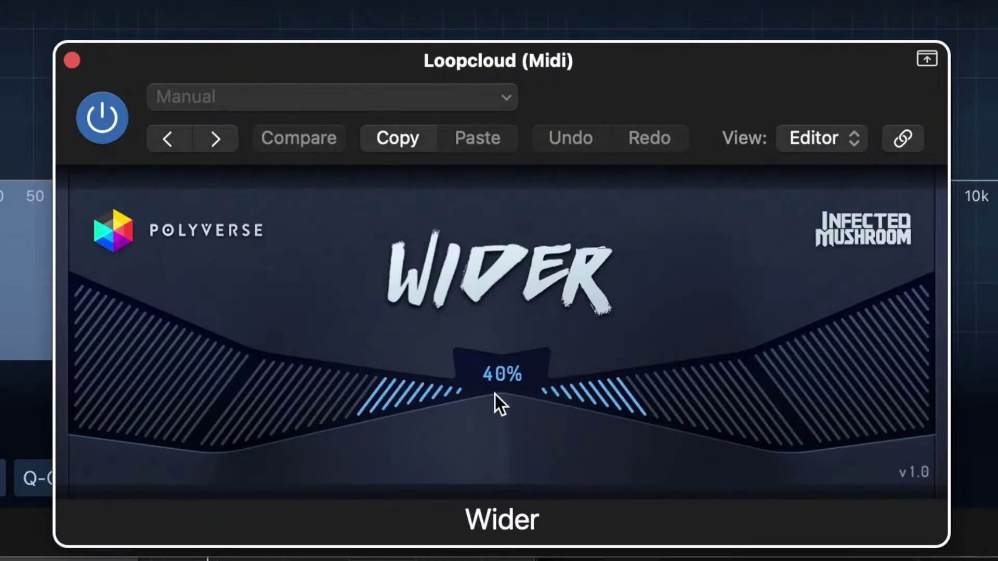
drag(615, 397, 620, 371)
drag(503, 352, 490, 280)
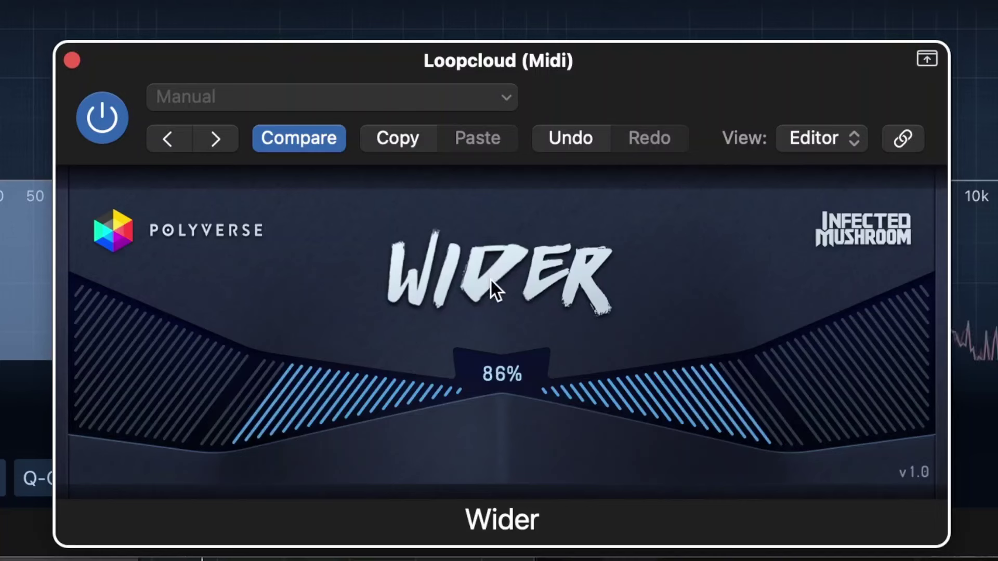
drag(495, 363, 495, 376)
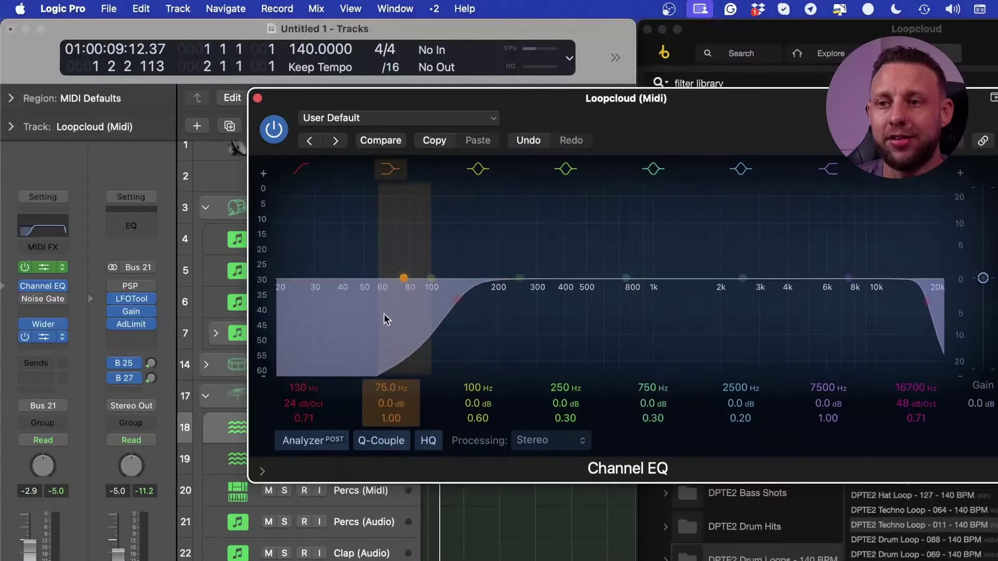
Enable the Noise Gate on the Loopcloud (Midi) track and adjust it to a -20 dB threshold and 120.1 ms release
mouse_move(29, 307)
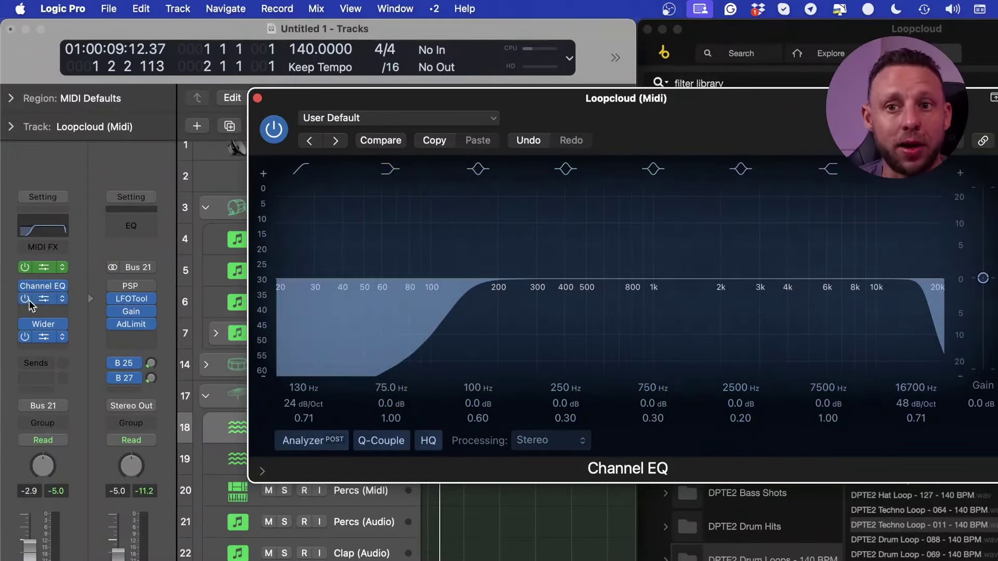
click(59, 302)
click(59, 303)
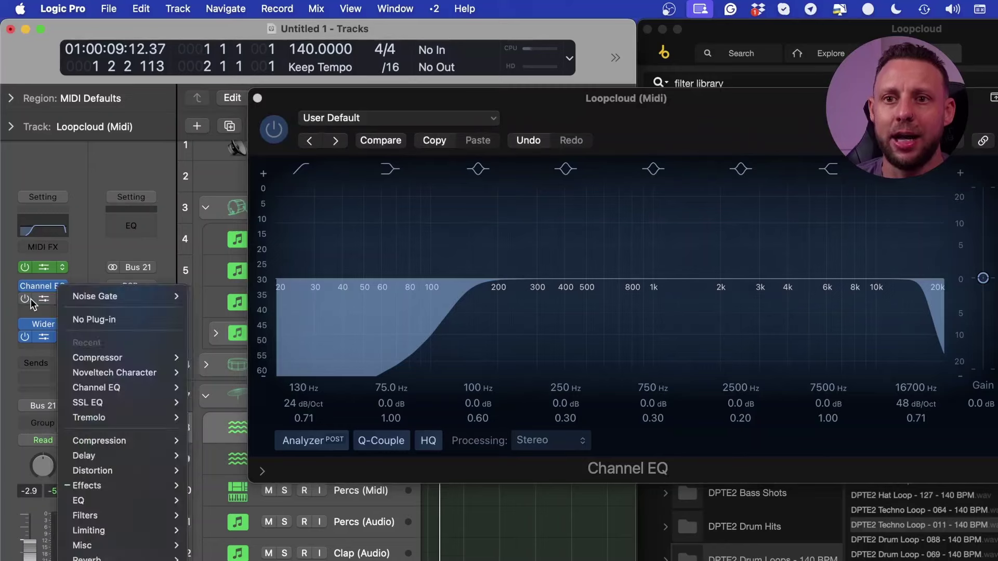
click(72, 292)
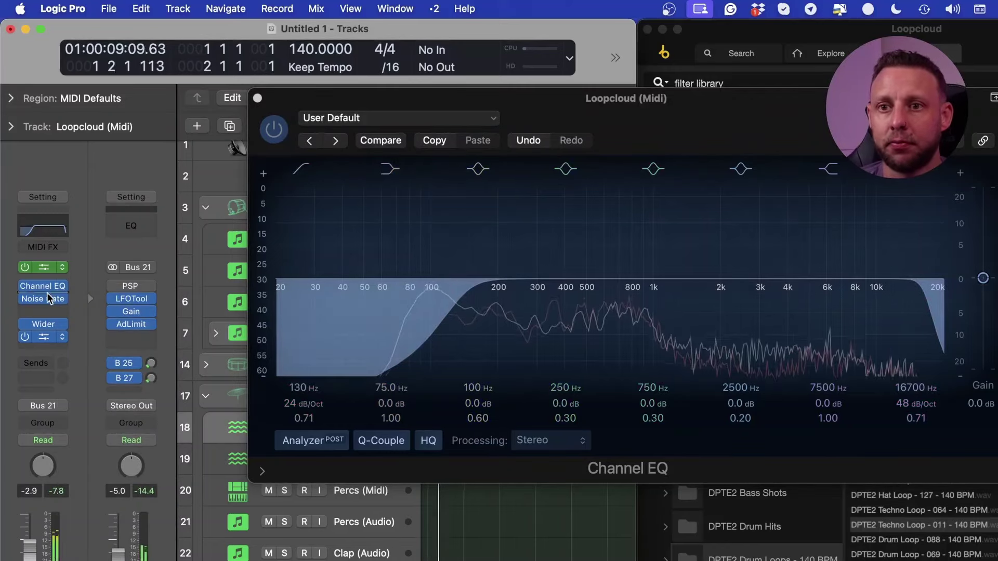
click(43, 299)
drag(132, 323, 92, 348)
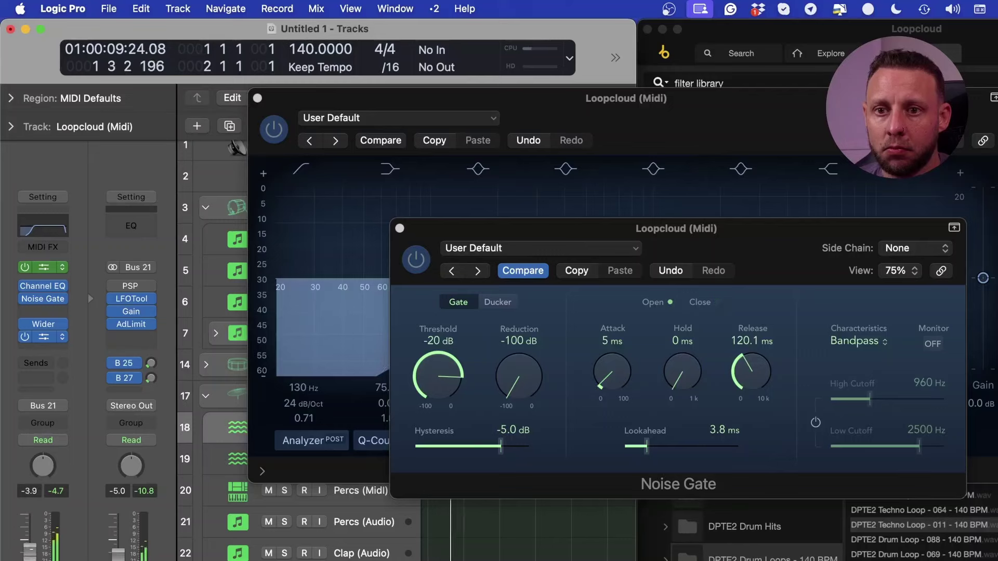
Set the Channel EQ low cut on the Loopcloud (Midi) track to 150 Hz and return to the Noise Gate
click(359, 333)
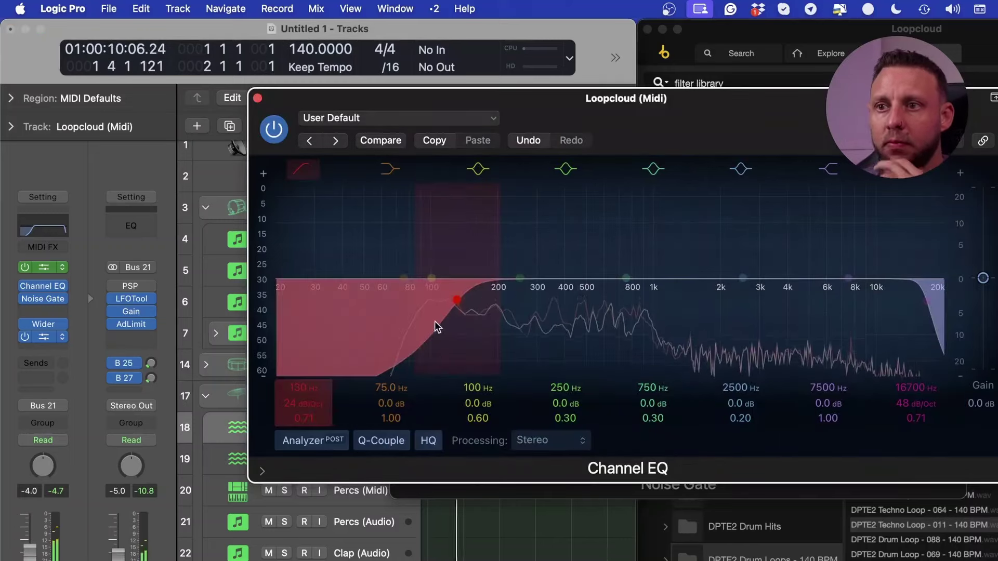
drag(464, 311, 477, 309)
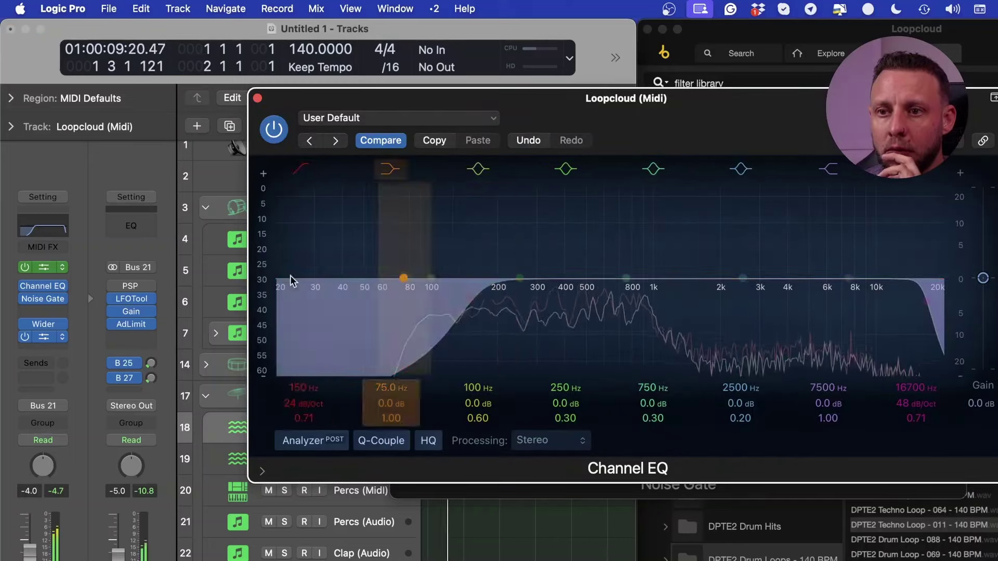
click(43, 299)
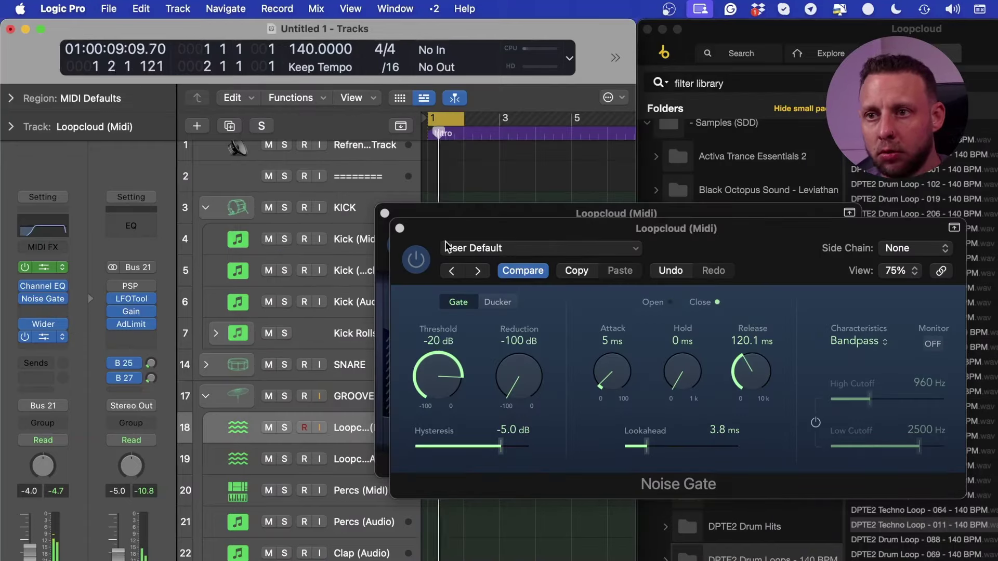
Close the Noise Gate and insert a stereo OhmBoyz Infinity delay below it on the Loopcloud (Midi) track
click(399, 228)
click(62, 314)
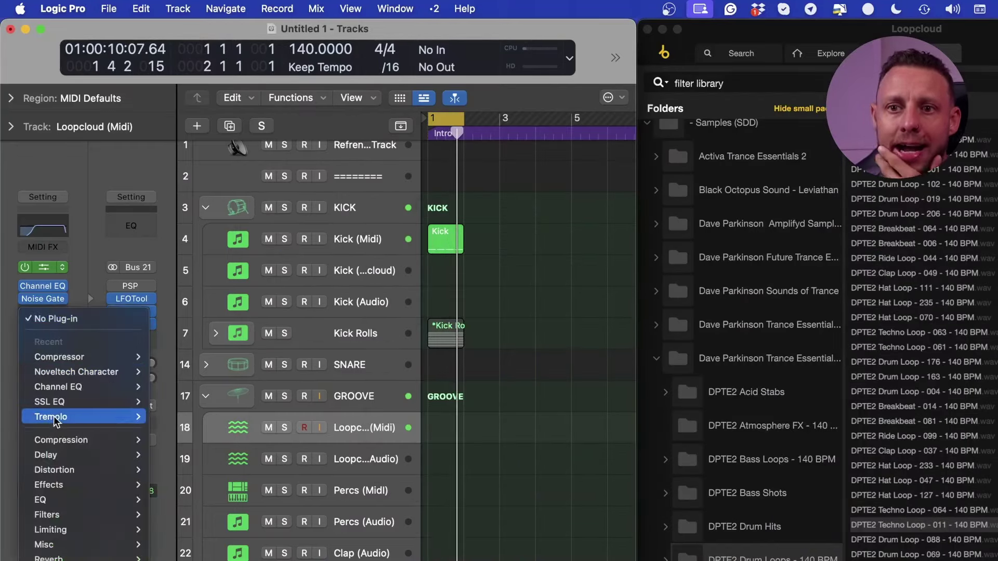
mouse_move(77, 455)
mouse_move(223, 488)
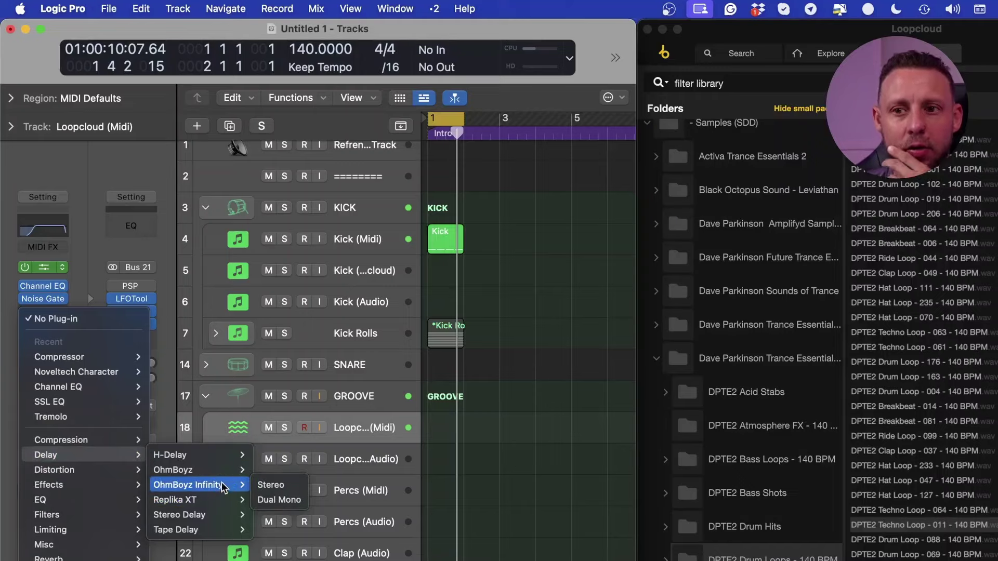
click(271, 484)
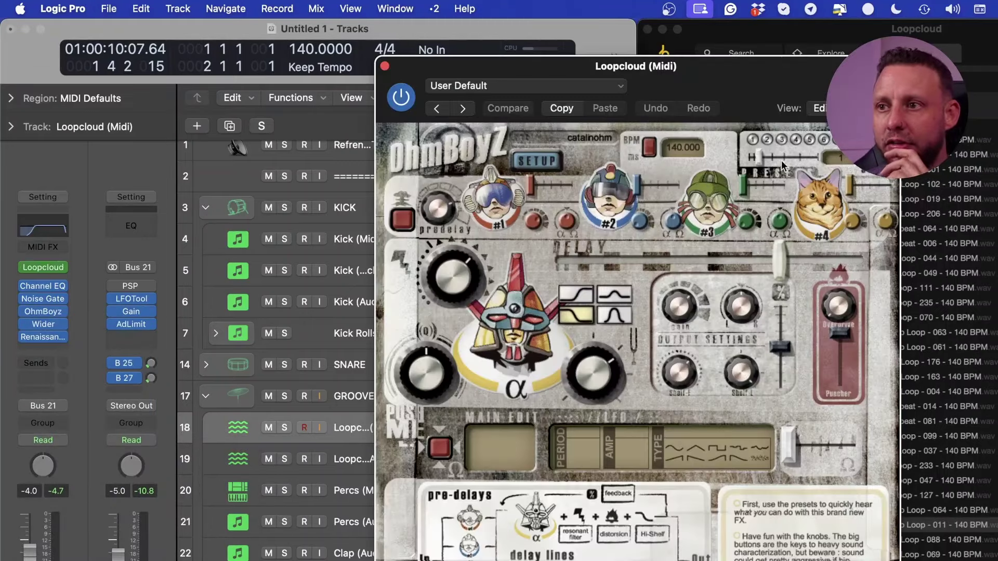
Set the OhmBoyz delay's D1 level to about -12.3 dB and close the plug-in
click(802, 445)
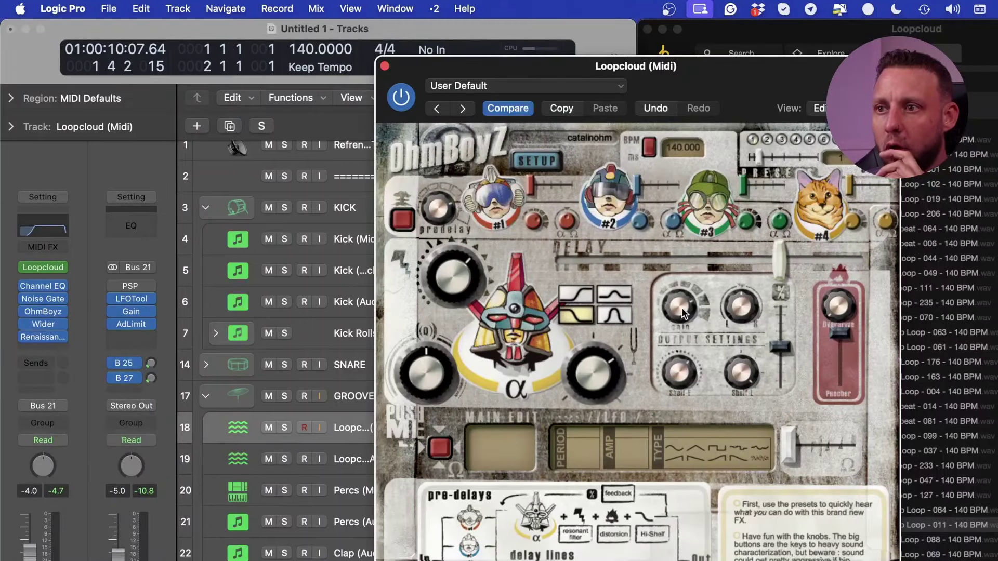
click(683, 309)
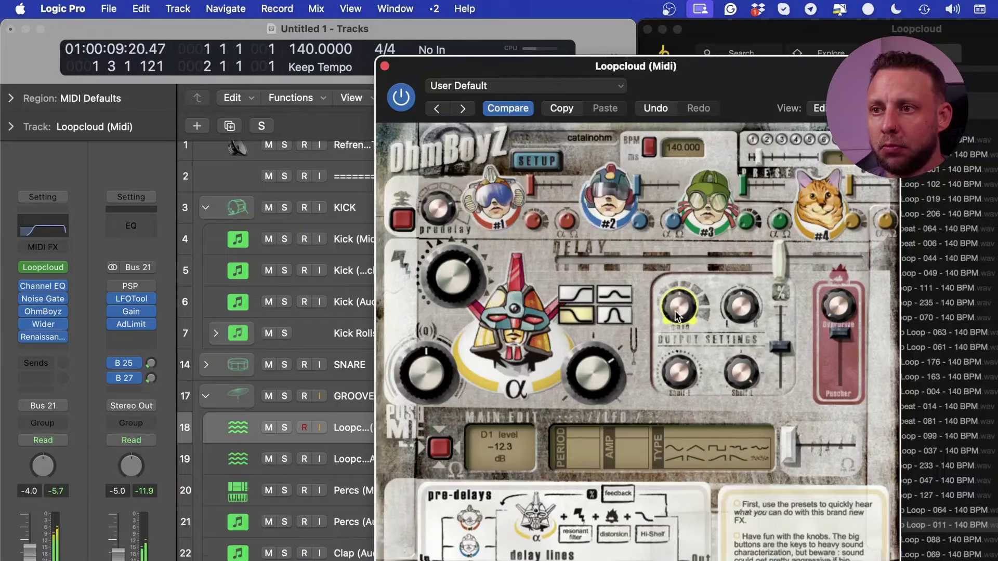
key(super+w)
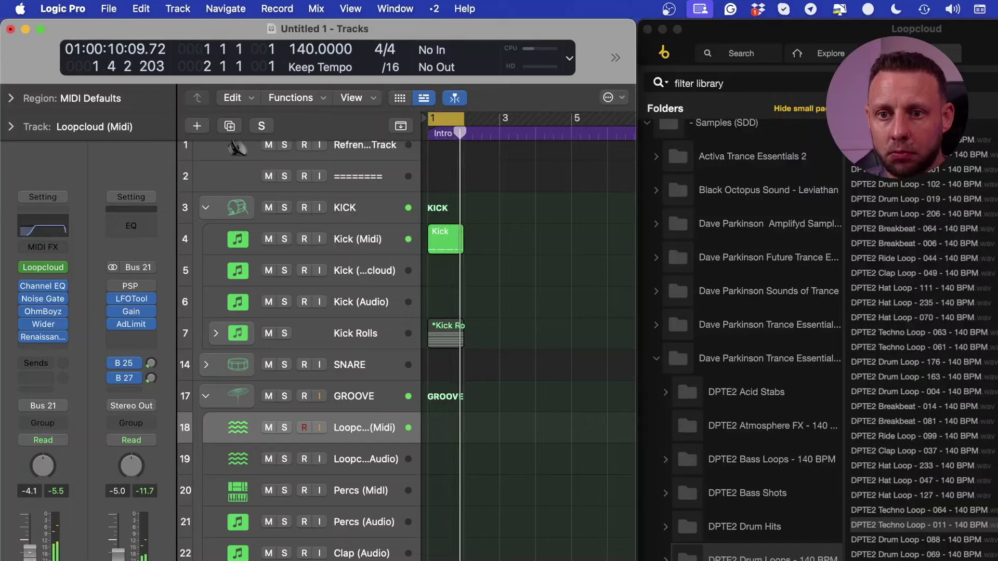
Lower the Loopcloud (Midi) track's volume to -5.0 dB during playback and stop
drag(30, 552, 30, 554)
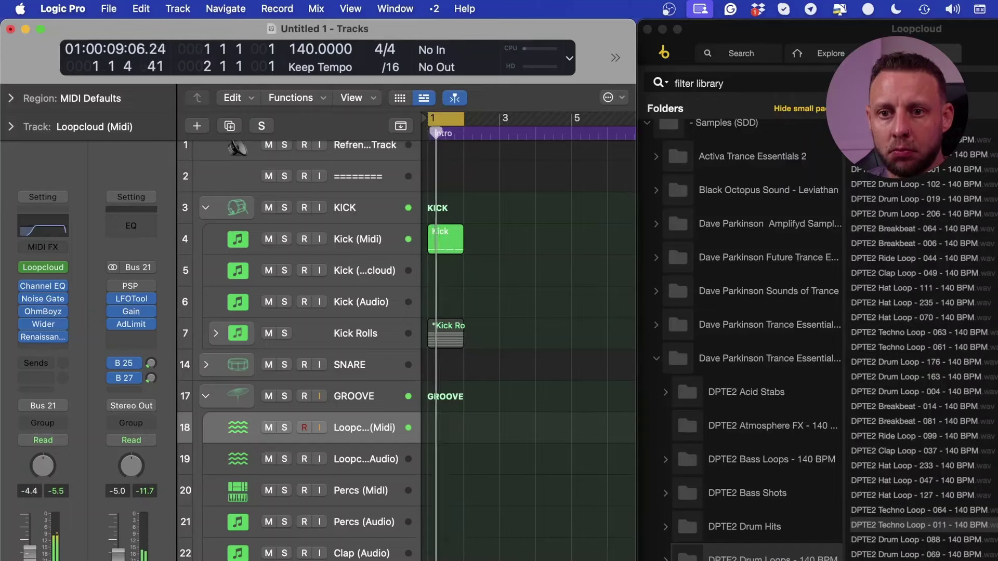
drag(30, 553, 29, 558)
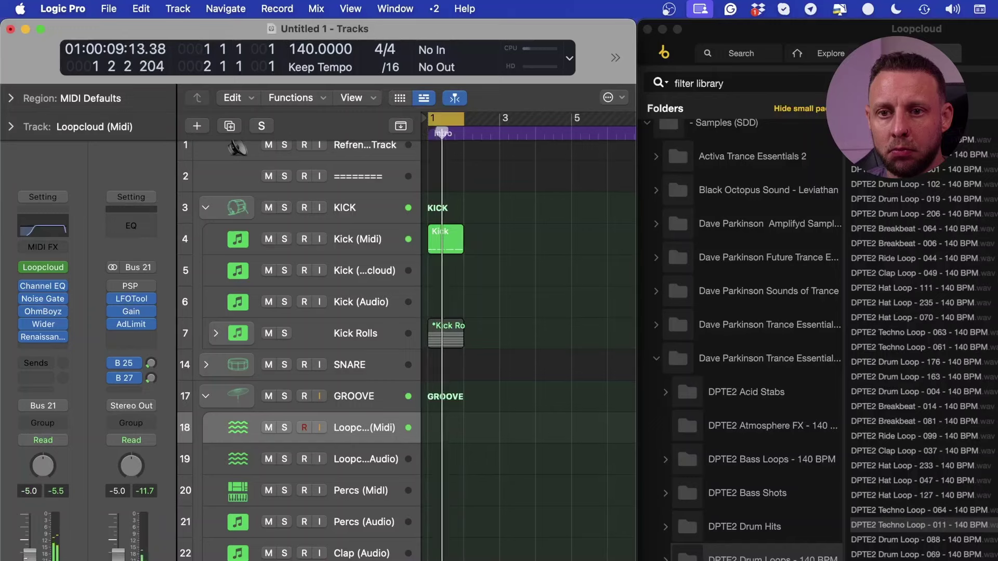
key(space)
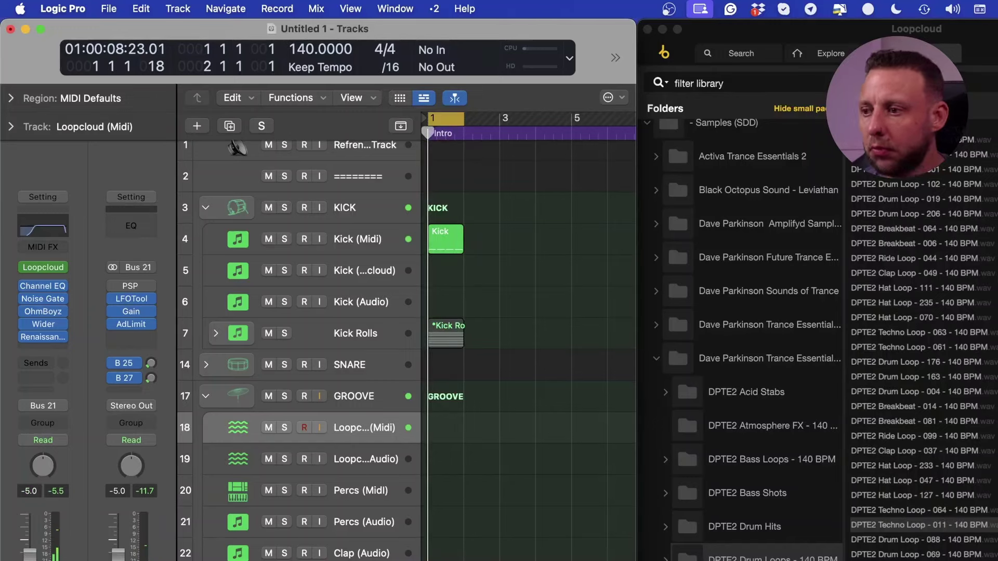
Copy the channel strip setting from the Loopcloud (Midi) track and paste it onto the Loopcloud (Audio) track
click(405, 465)
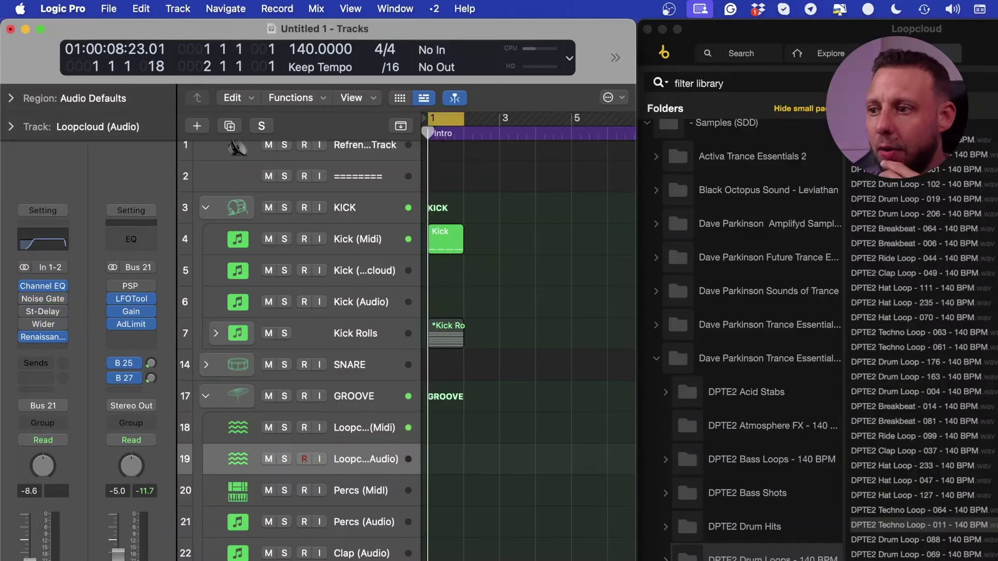
click(387, 432)
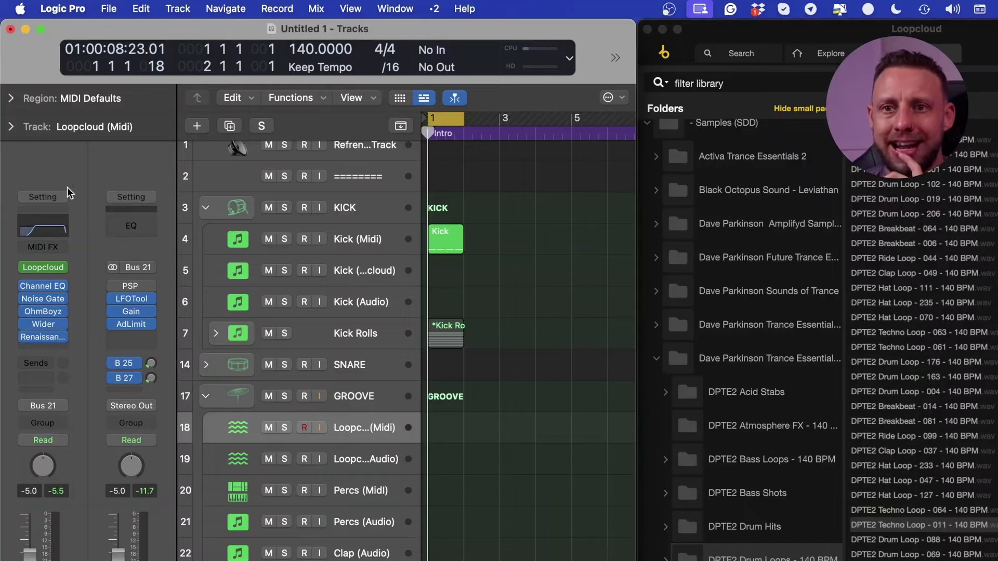
click(36, 196)
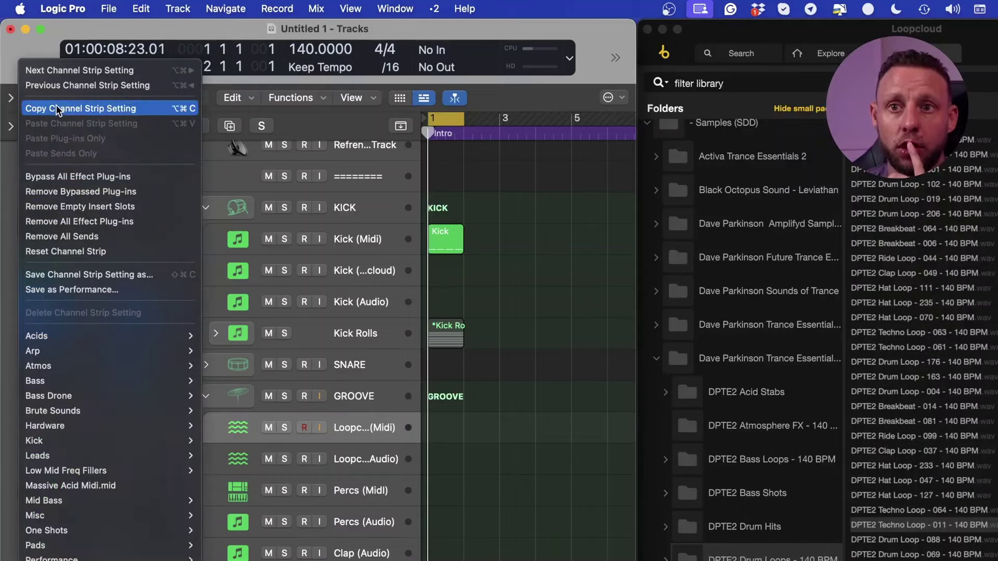
click(60, 109)
click(347, 465)
click(40, 209)
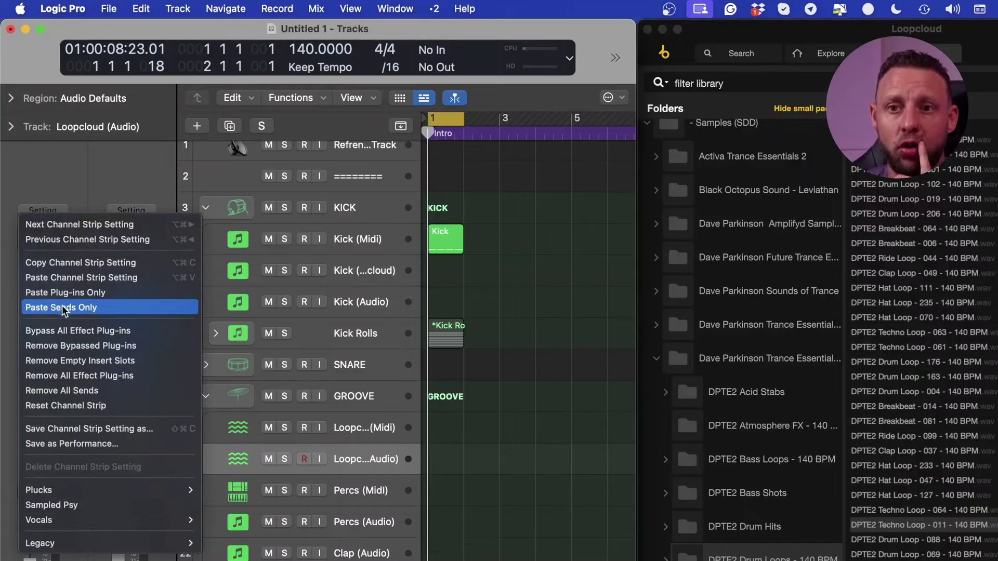
click(60, 278)
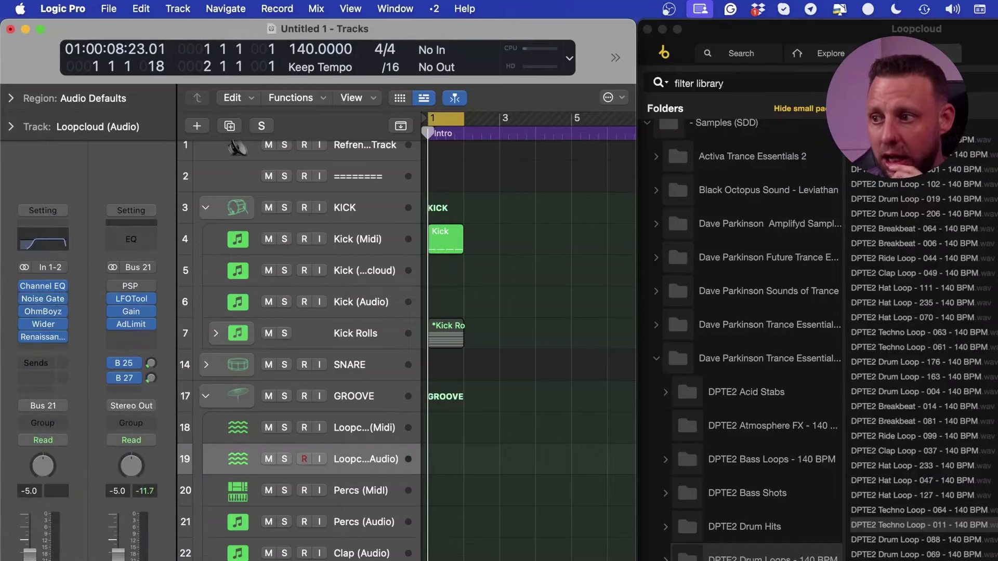
Place DPTE2 Techno Loop - 011 - 140 BPM on the Loopcloud (Audio) track at bar 1 and play it with the kick
drag(914, 525, 436, 473)
click(373, 427)
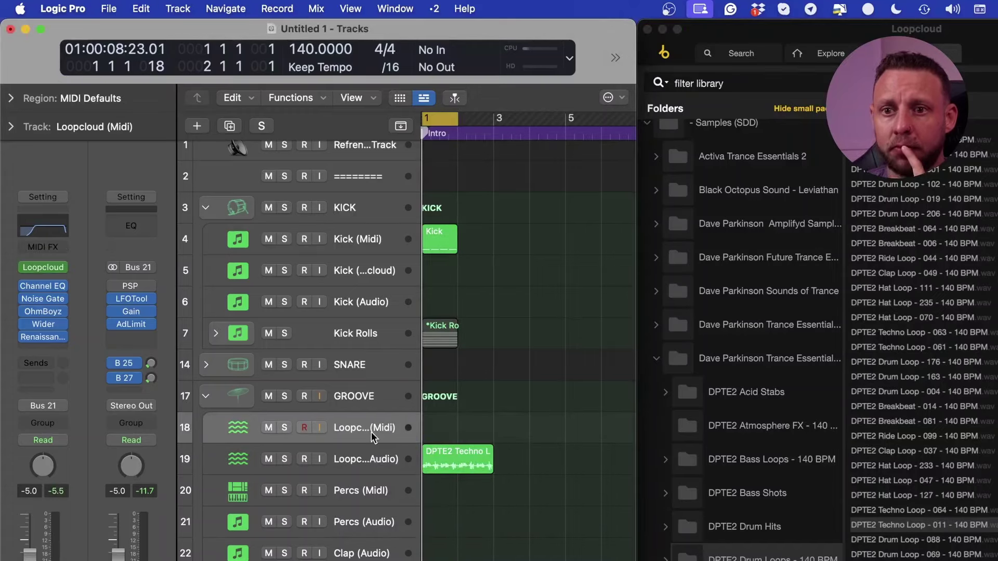
click(367, 451)
key(space)
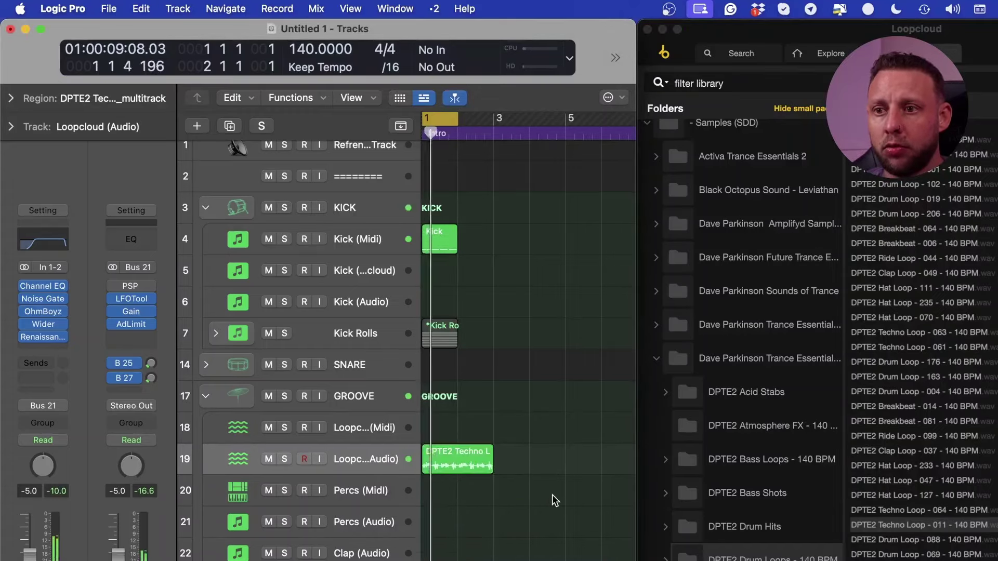
click(568, 495)
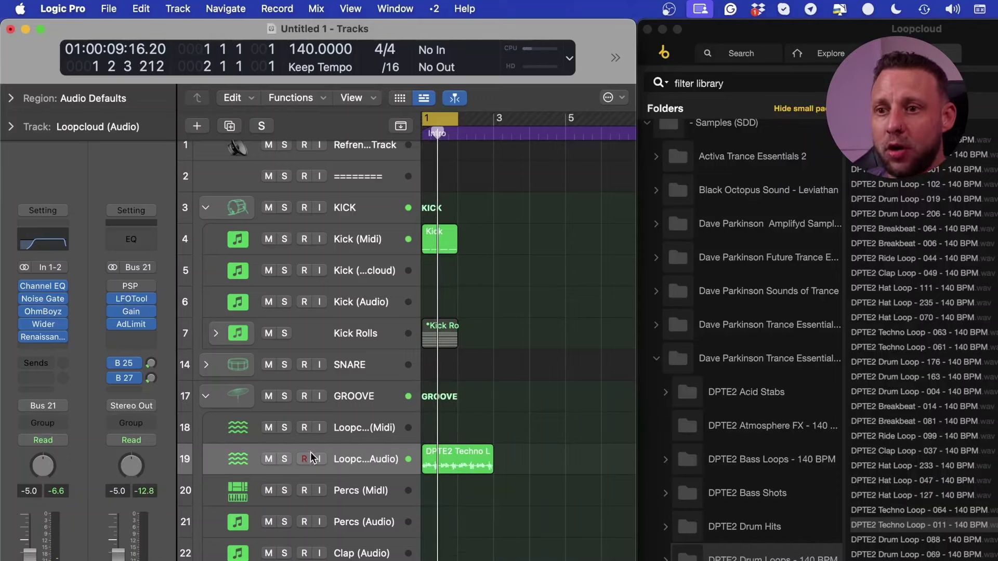
Bypass the Noise Gate and OhmBoyz on the Loopcloud (Midi) track and set its Wider to 61%
click(384, 419)
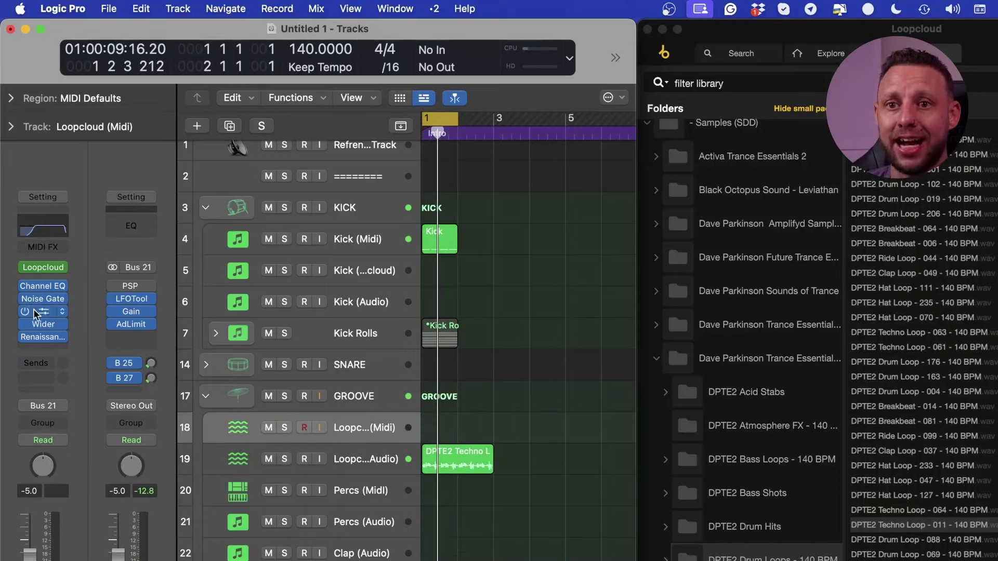
click(25, 312)
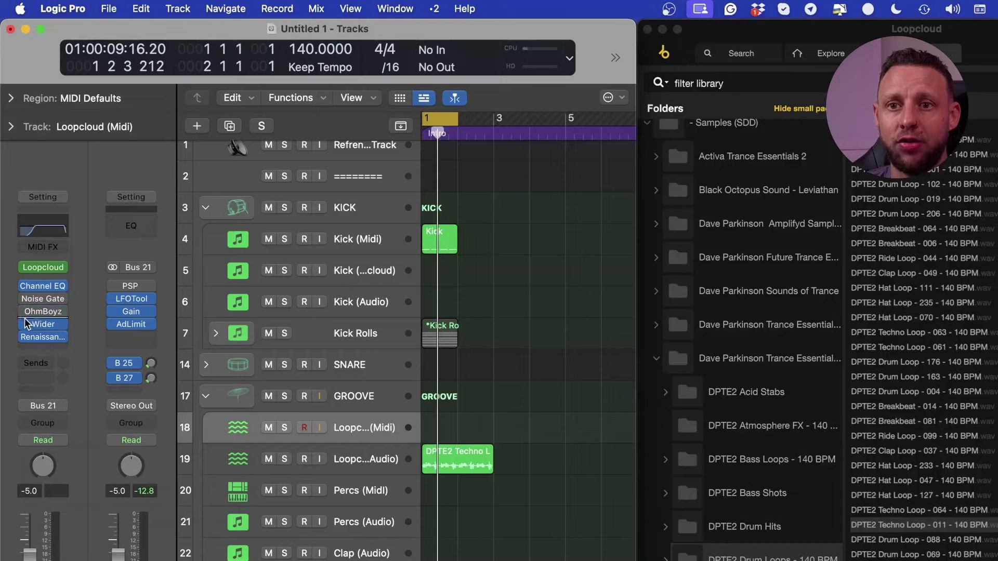
click(39, 324)
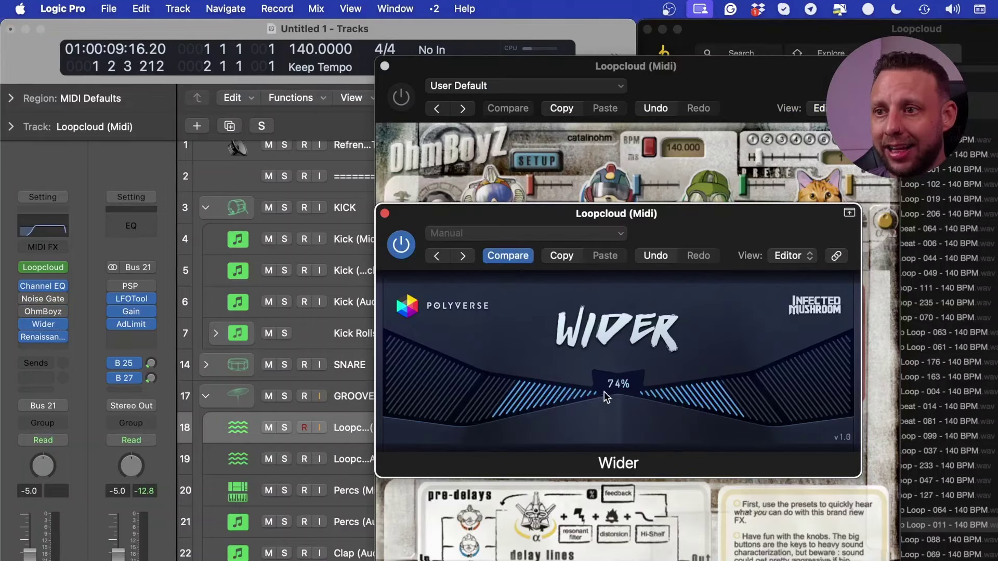
drag(604, 397, 601, 404)
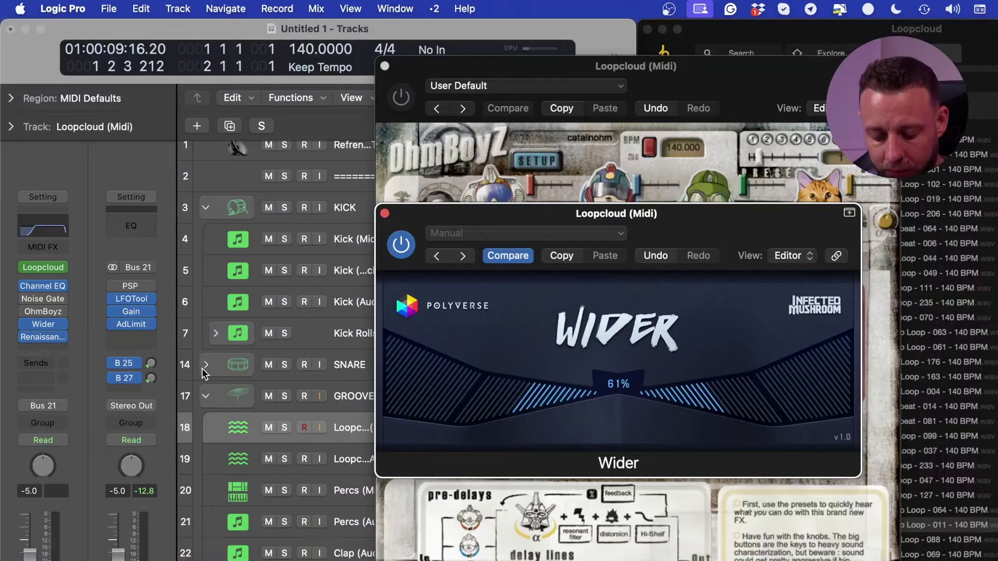
Hide the plug-in windows and audition DPTE2 Drum Loop - 088 from Loopcloud against the groove
key(v)
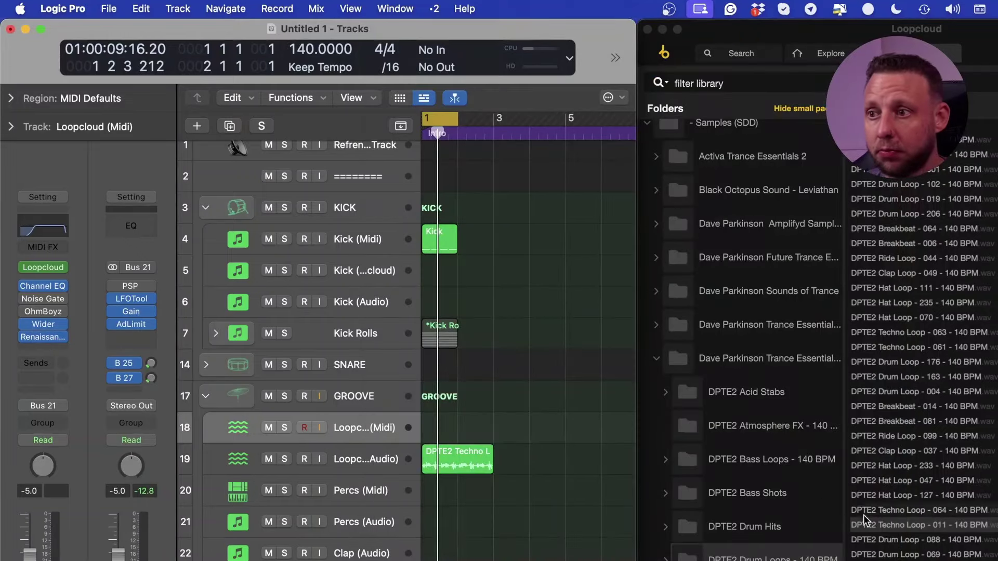
click(894, 538)
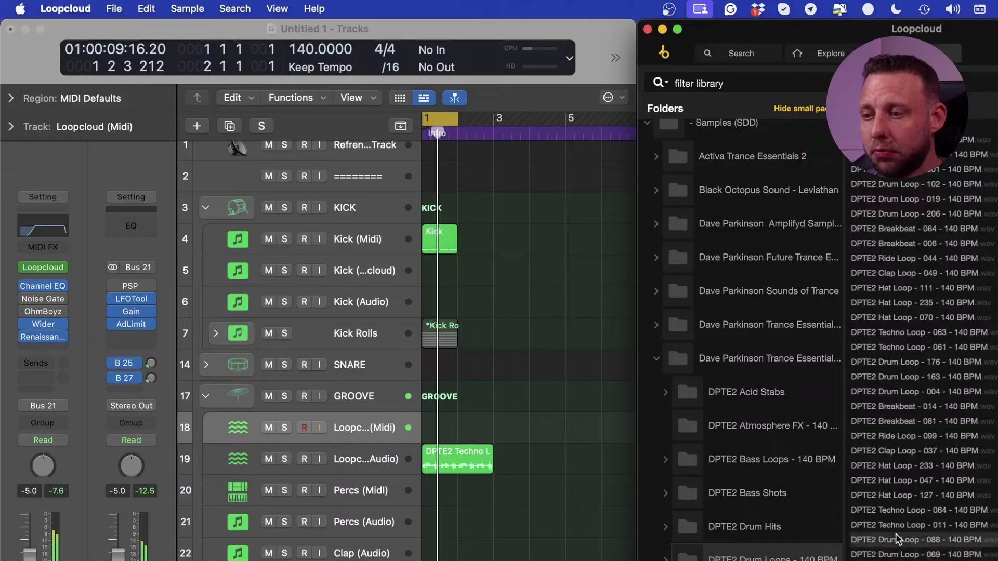
click(575, 503)
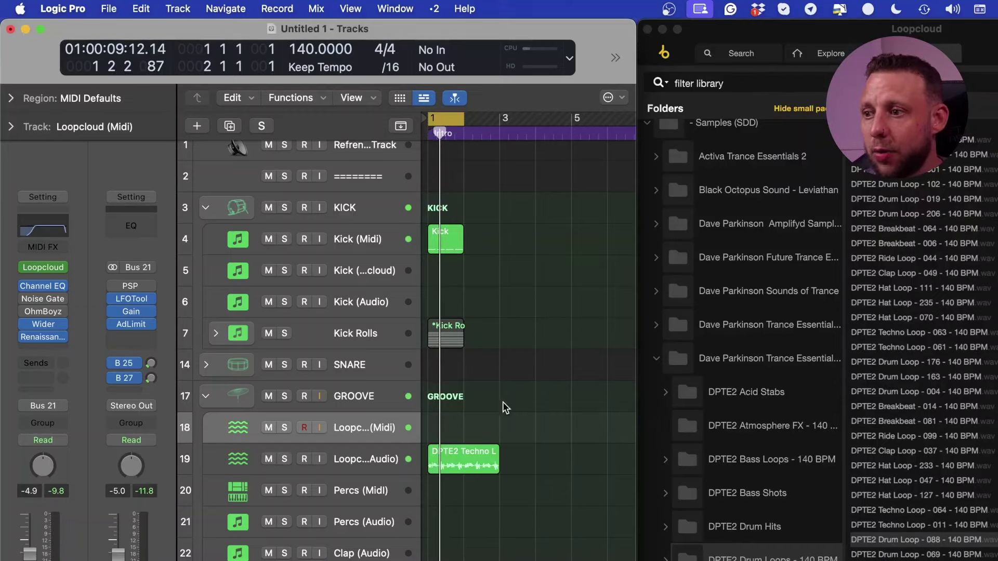
Duplicate the Loopcloud (Audio) track and rename the original Loopcloud (Low) and the copy Loopcloud (High)
click(363, 458)
key(super+d)
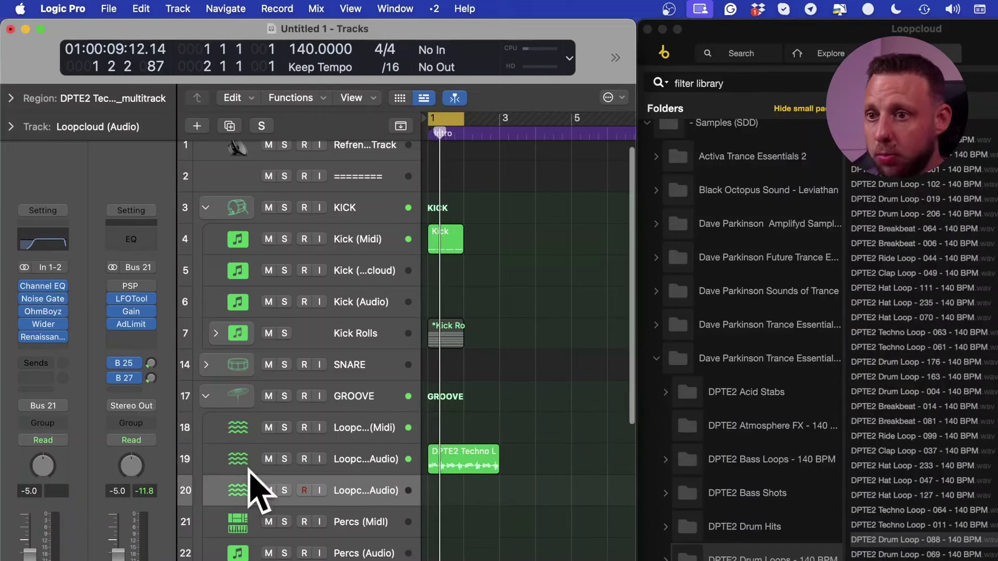
click(368, 457)
drag(419, 452, 446, 453)
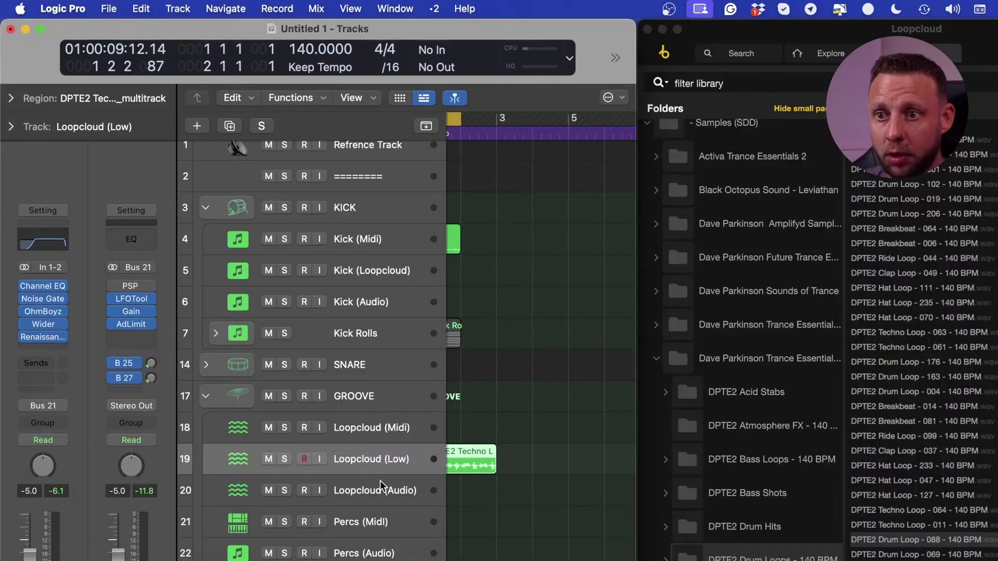
double_click(406, 490)
text(Loopcloud (High))
key(Return)
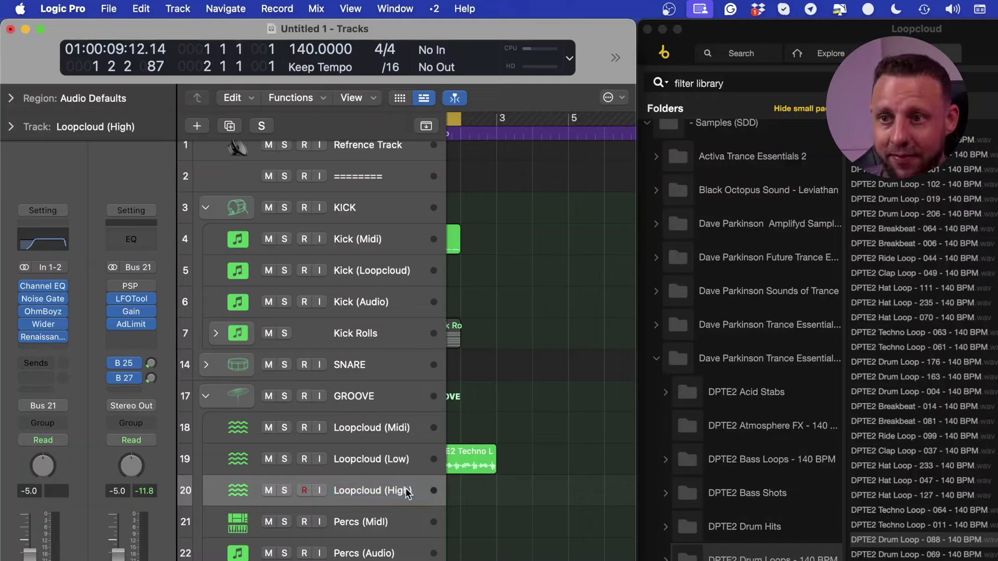
Place DPTE2 Drum Loop - 088 - 140 BPM on the Loopcloud (High) track at bar 1
drag(887, 548, 471, 504)
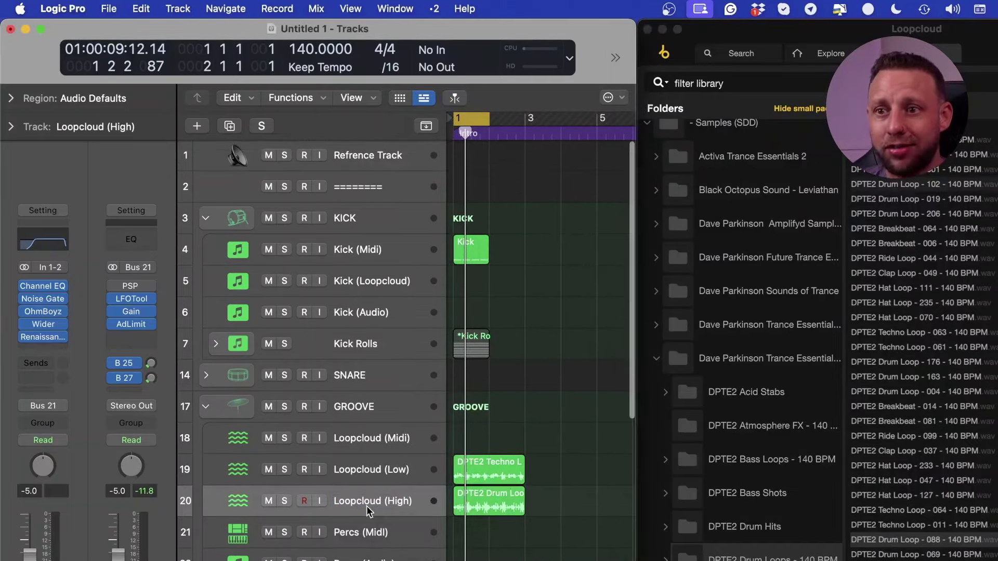
mouse_move(54, 337)
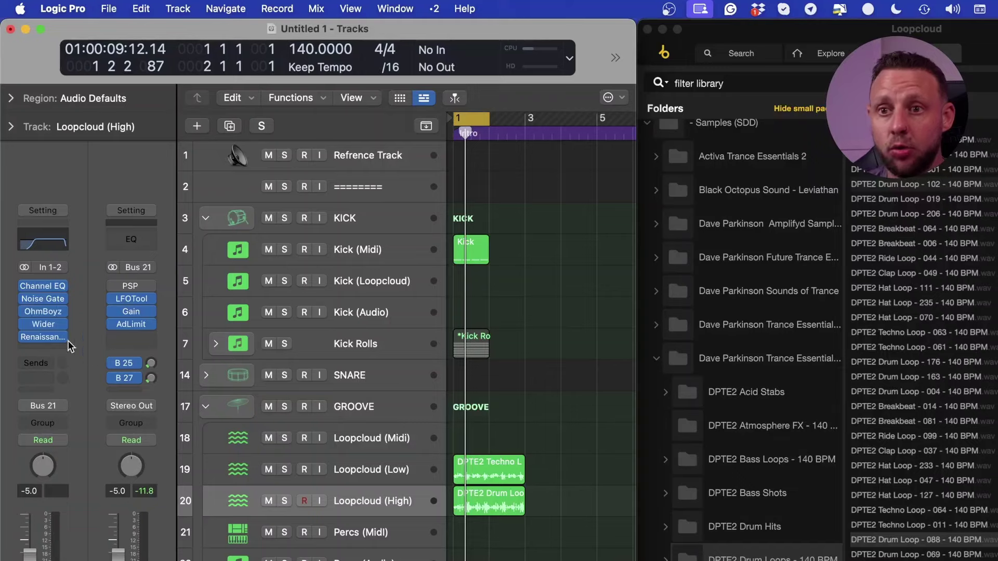
mouse_move(32, 312)
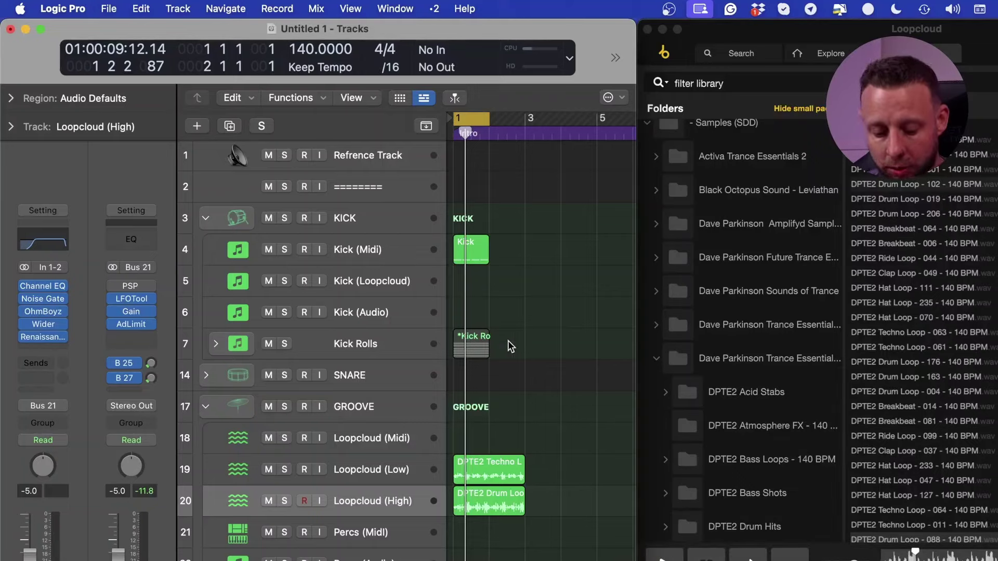
Enlarge the Tracks window and play the Loopcloud (Low) loop soloed, switching the solo to Loopcloud (High)
key(ctrl+alt+Return)
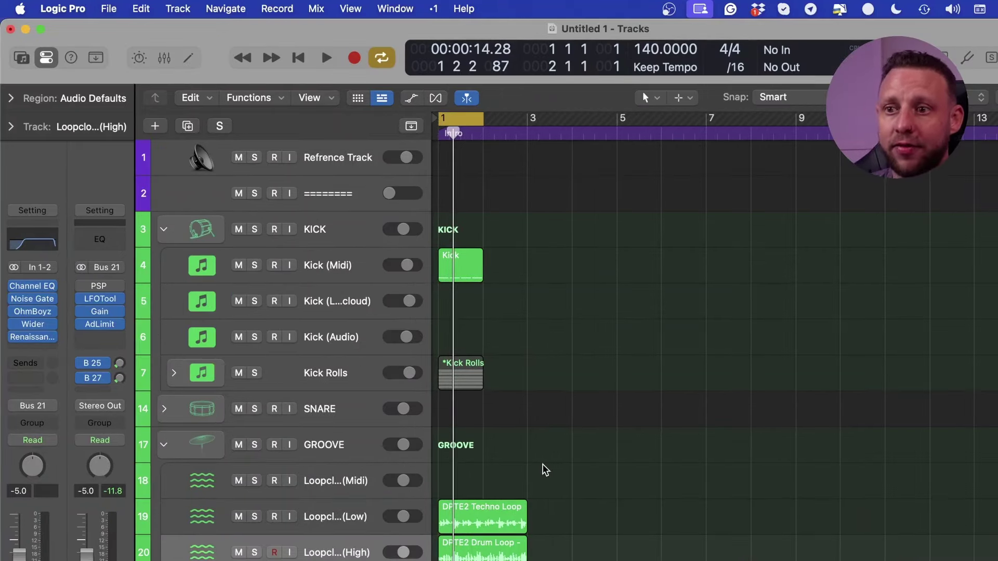
click(266, 527)
click(254, 517)
key(space)
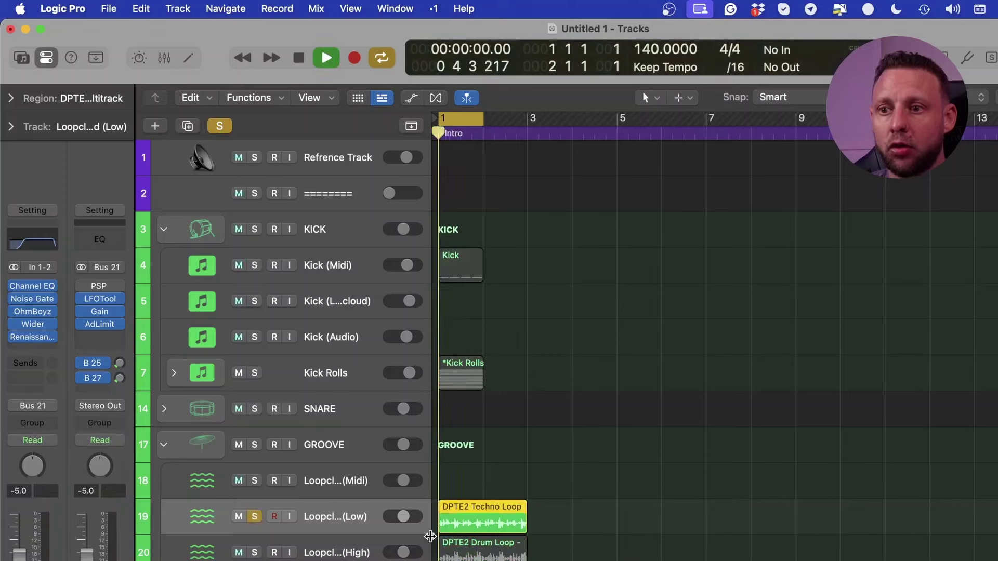
click(254, 552)
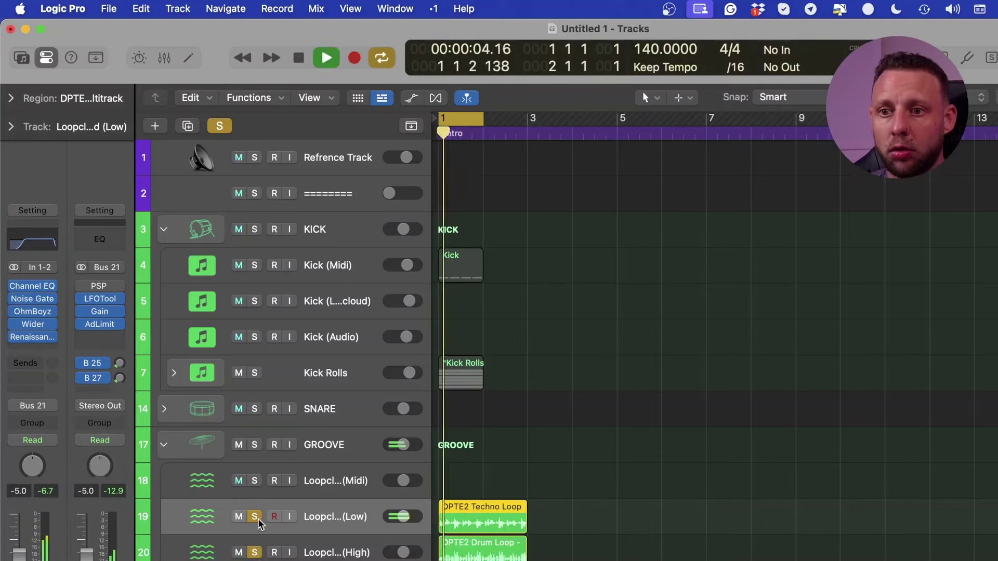
click(255, 516)
Set the Wider plug-in on the Loopcloud (High) track to 60% and check its Renaissance Axx compressor against the groove
click(333, 552)
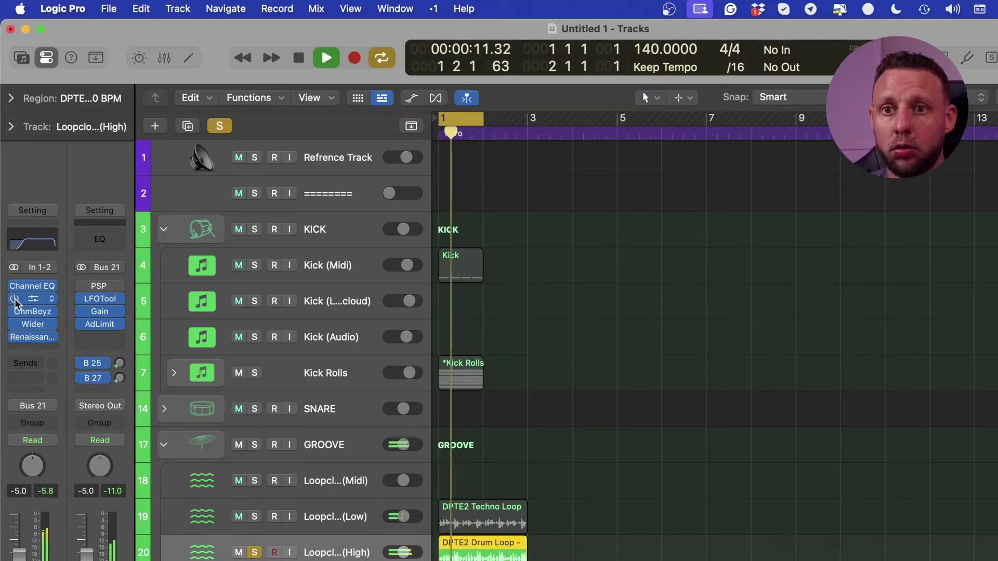
click(32, 323)
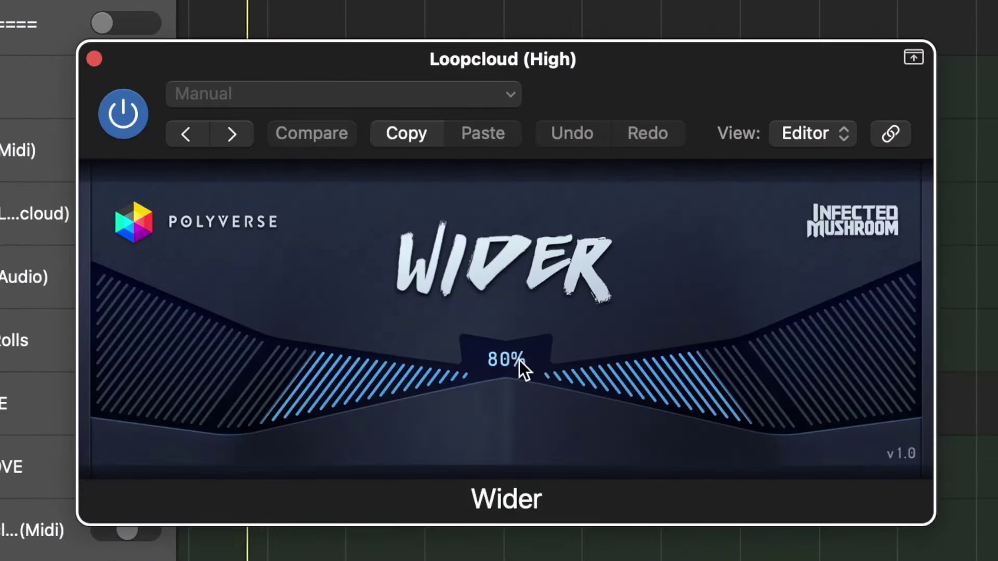
drag(519, 360, 510, 400)
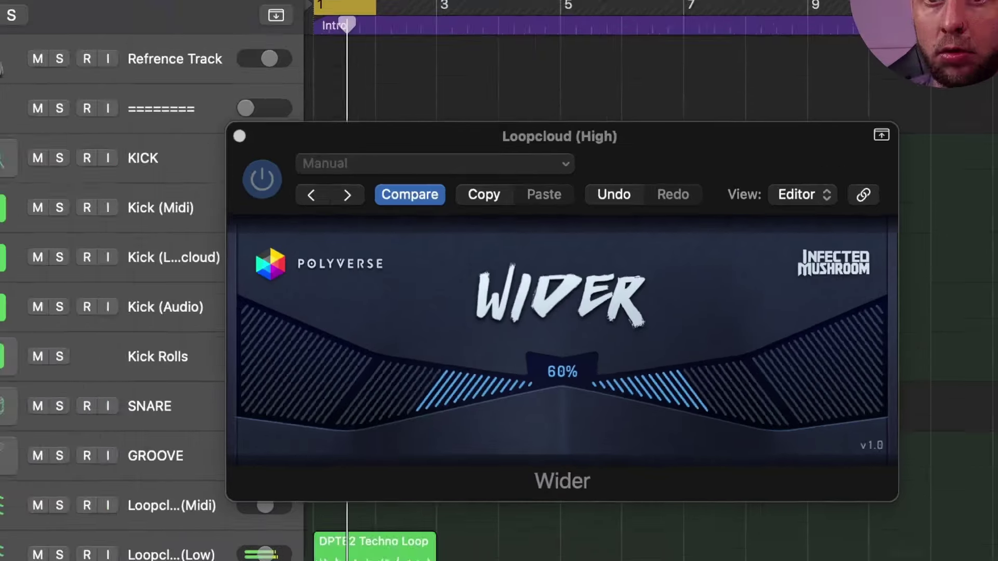
click(32, 337)
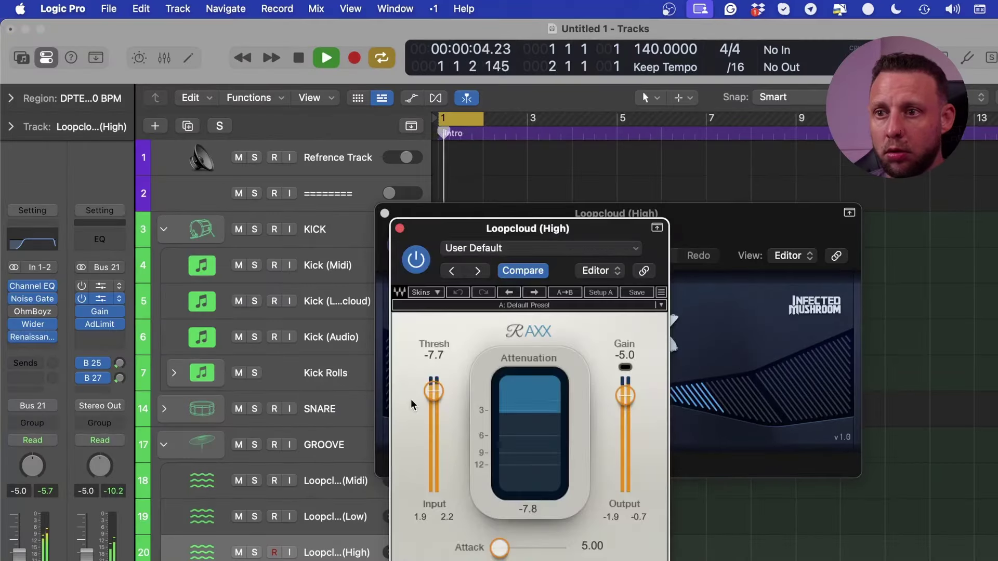
key(v)
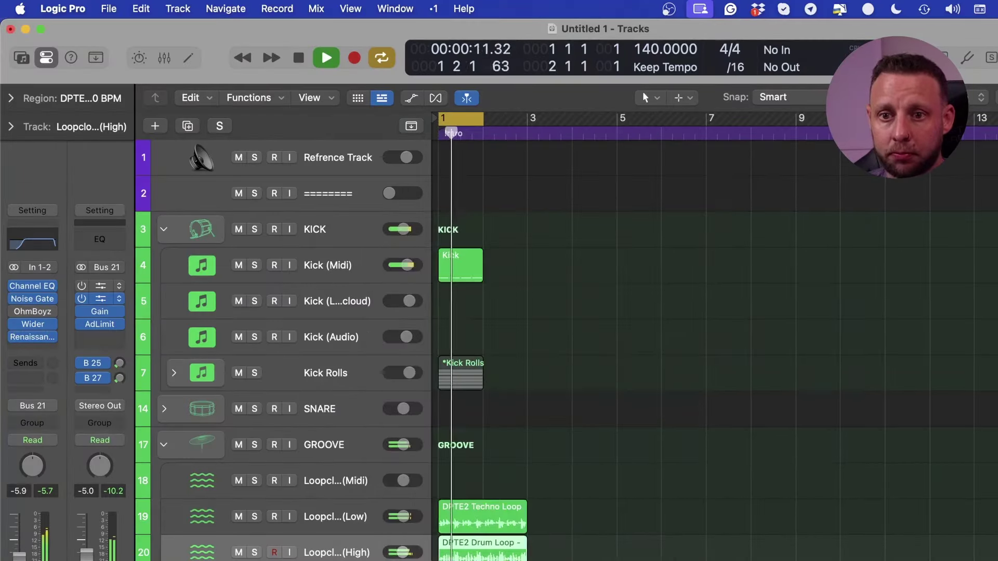
Set the Noise Gate threshold on the Loopcloud (High) track to -10 dB and lower the track's volume to -9.0 dB
click(35, 298)
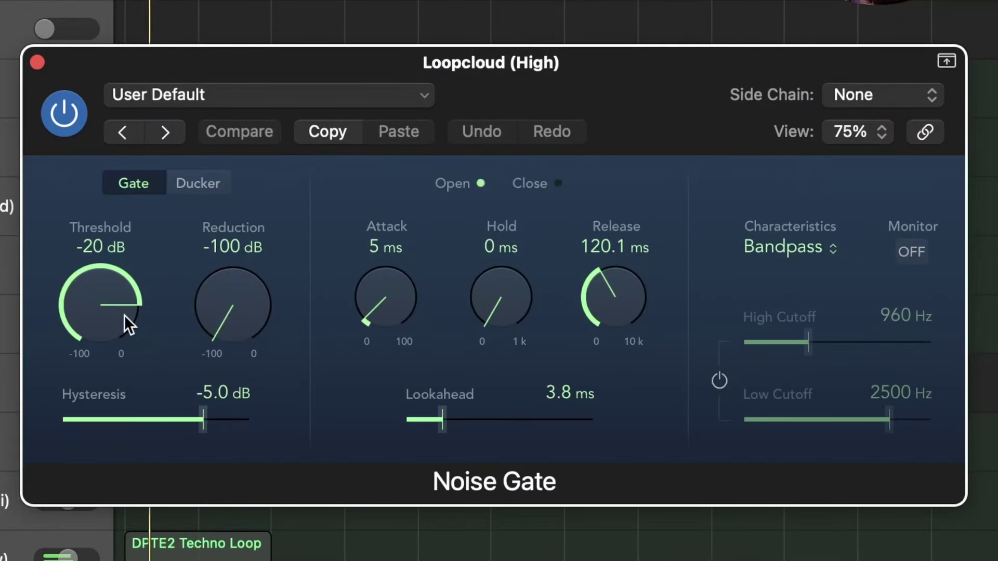
mouse_move(123, 315)
mouse_down()
mouse_move(140, 276)
mouse_move(130, 308)
mouse_up()
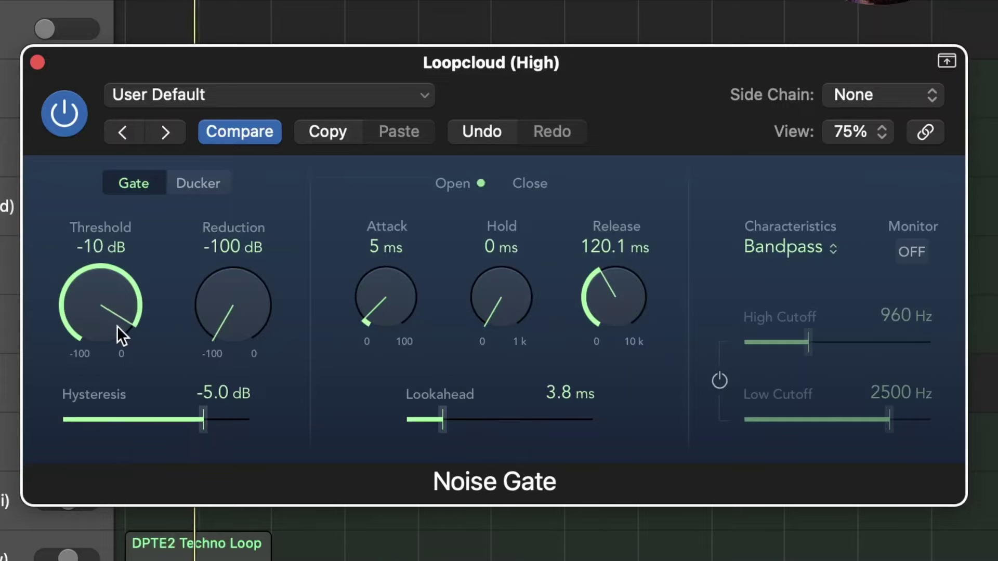
click(197, 555)
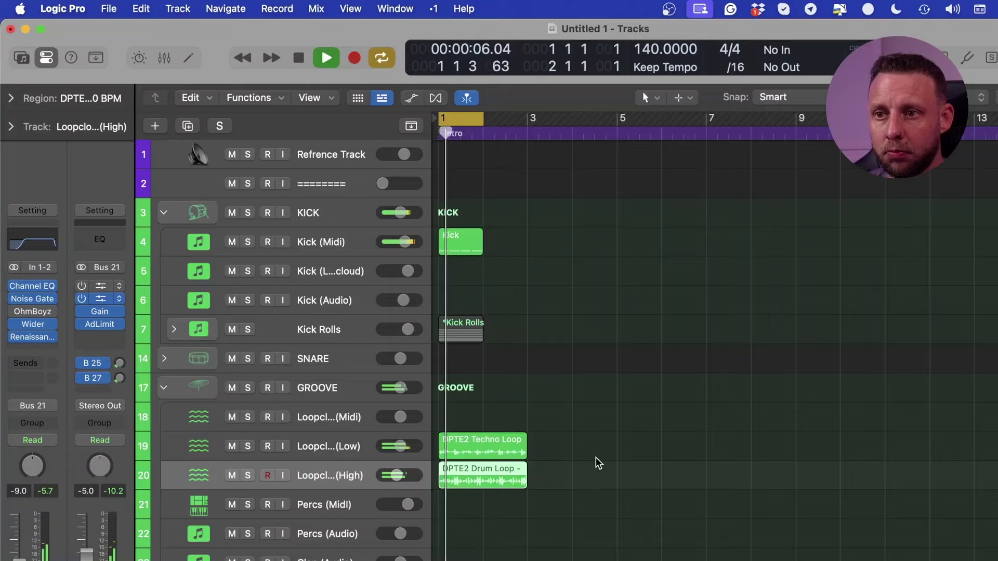
Extend the Kick region and the cycle range to bar 3 so both span two bars, and stop playback
click(598, 463)
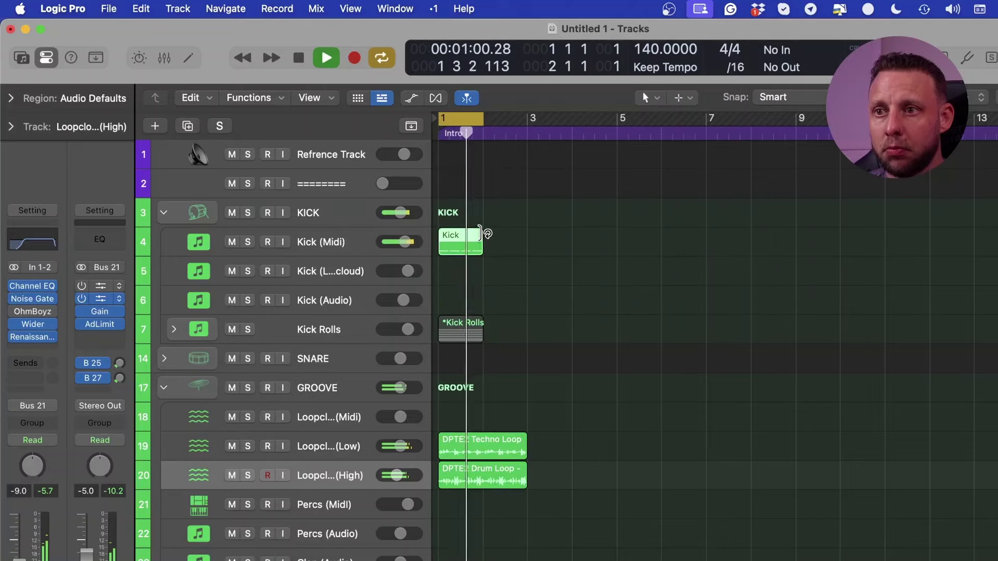
drag(488, 239, 527, 240)
drag(483, 119, 527, 126)
key(space)
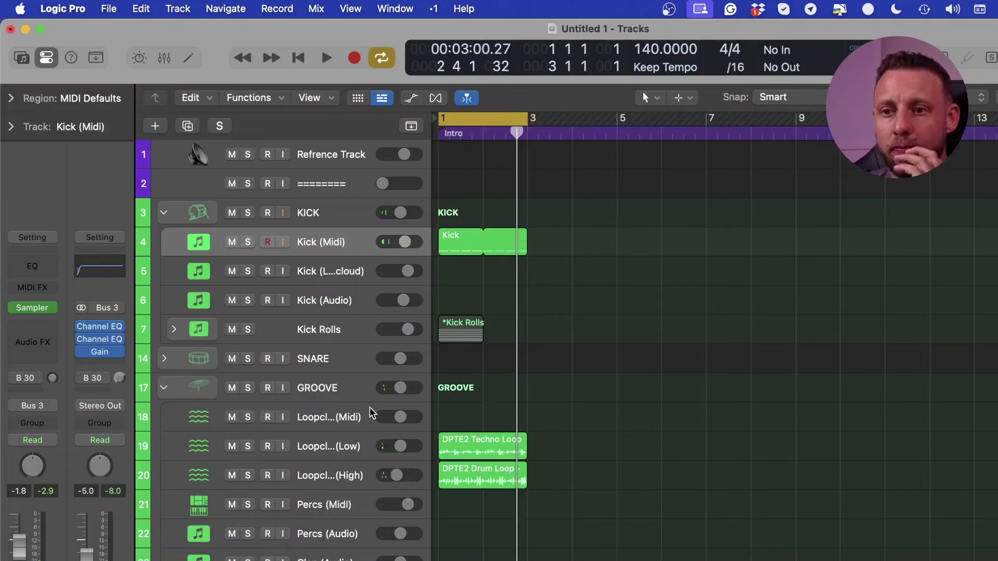
Select the Clap (Audio) track and browse Untagged Loops to DPTE2 Clap Loop - 006 in the DPTE2 Drum Loops folder
click(350, 557)
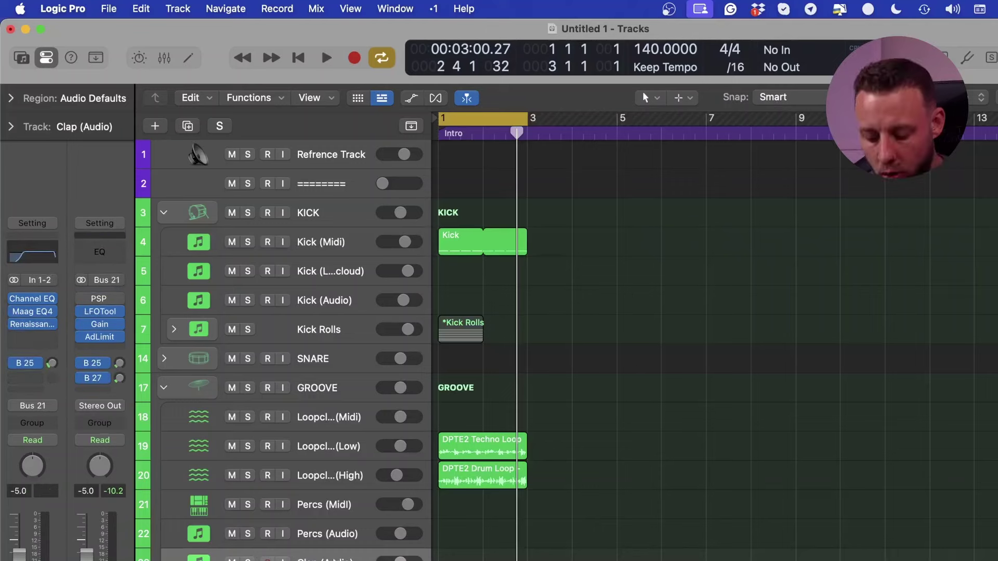
key(v)
click(385, 213)
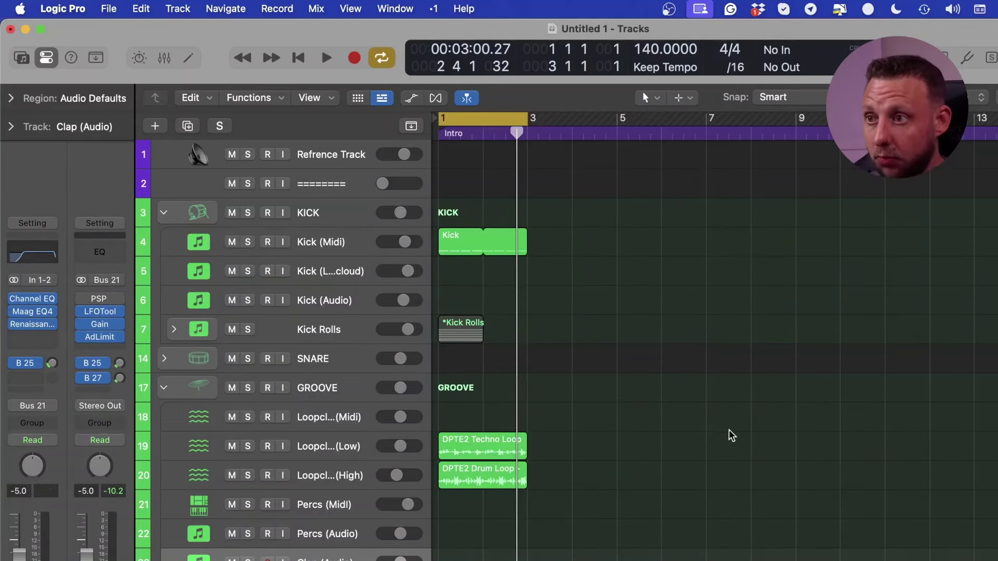
key(f)
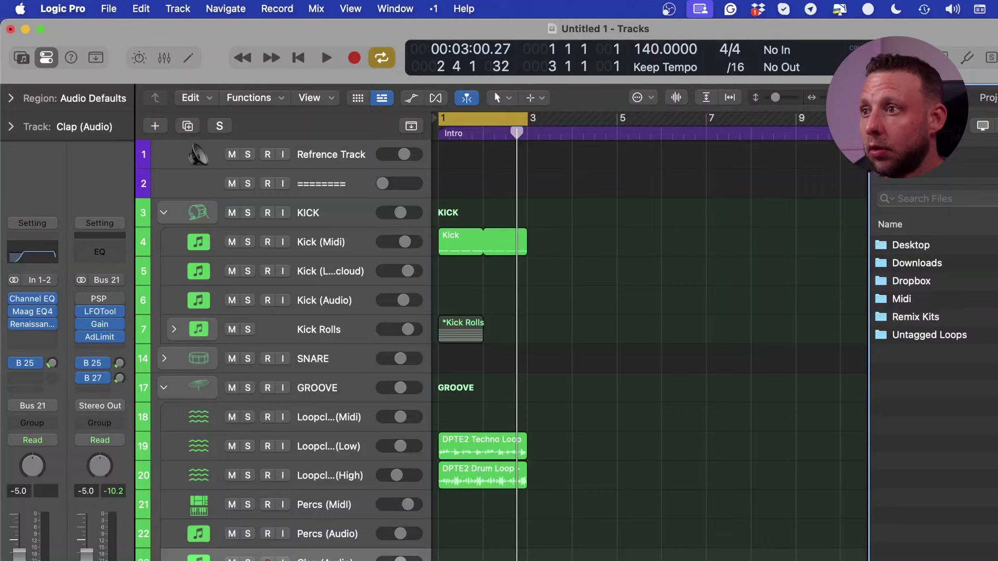
double_click(963, 318)
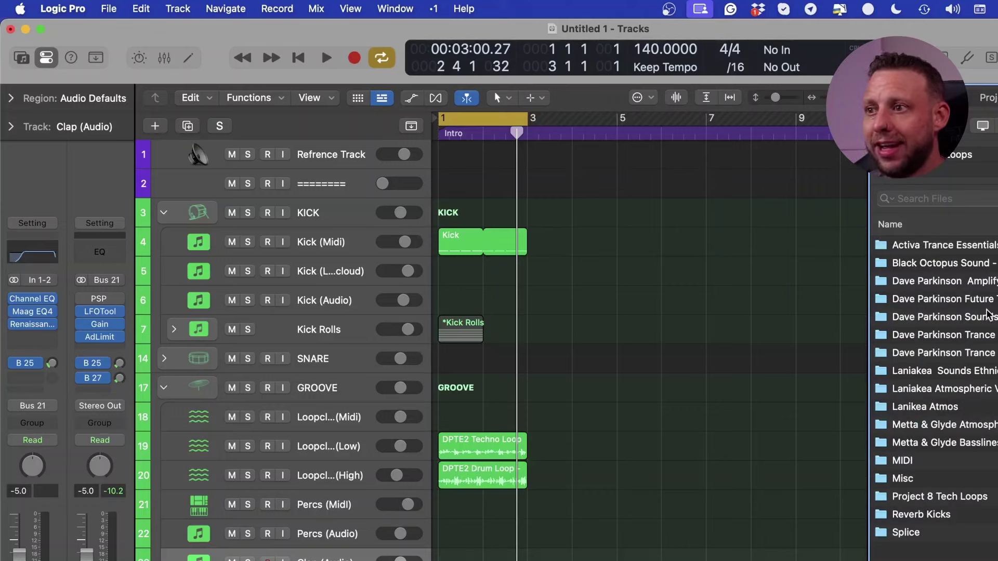
click(956, 299)
double_click(957, 299)
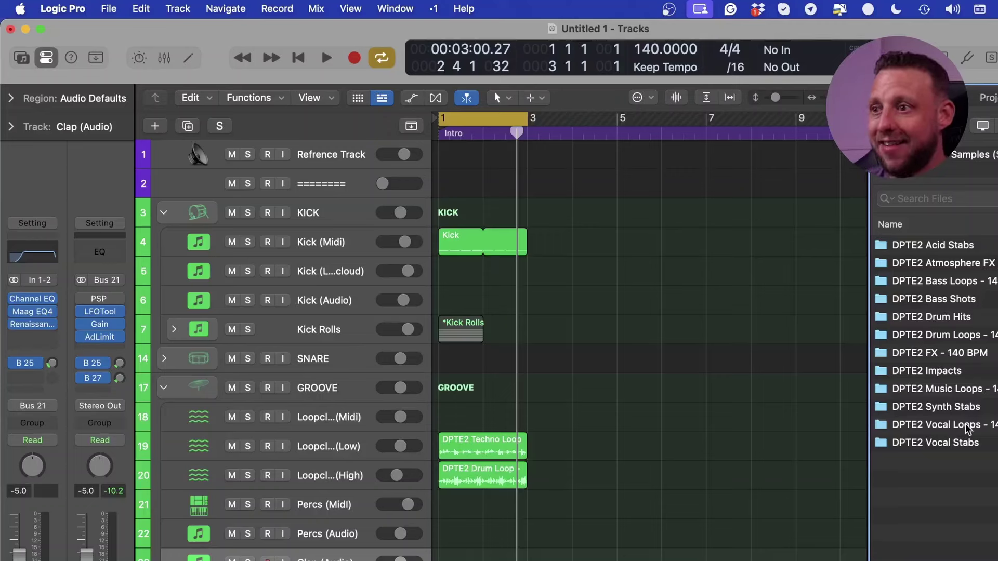
double_click(963, 334)
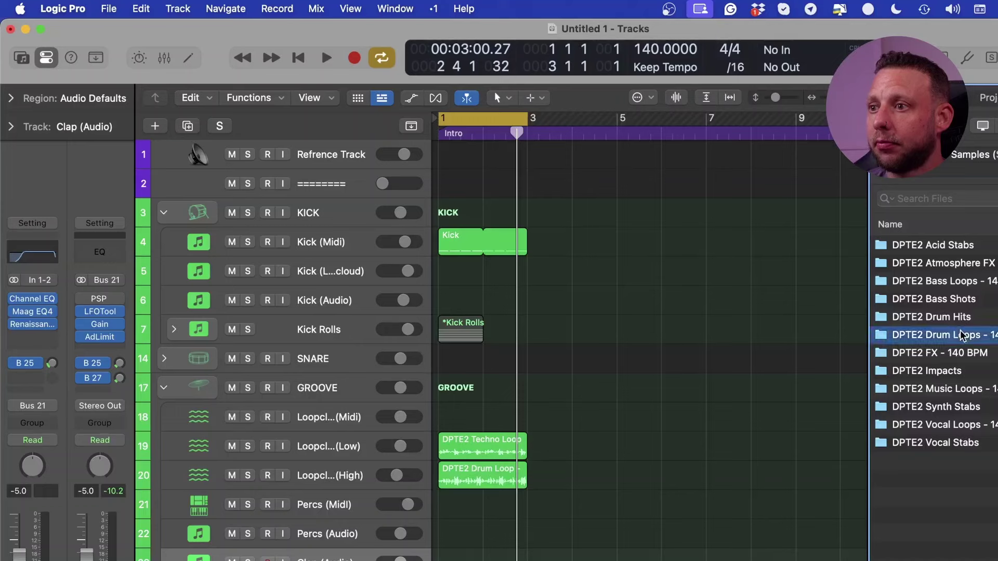
double_click(962, 263)
click(952, 334)
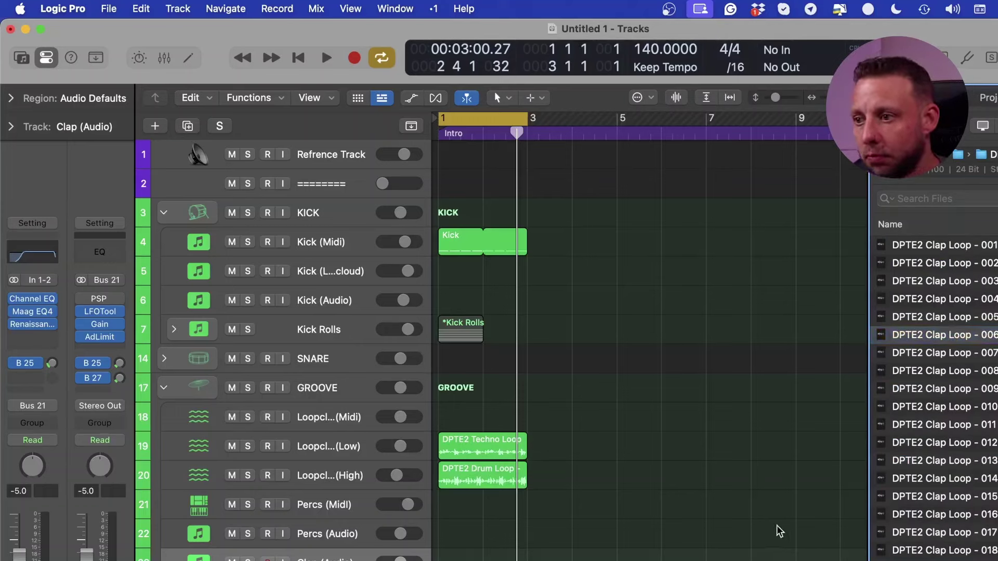
Place DPTE2 Clap Loop - 006 - 140 BPM on the Clap (Audio) track at bar 1 and hide the file browser
key(space)
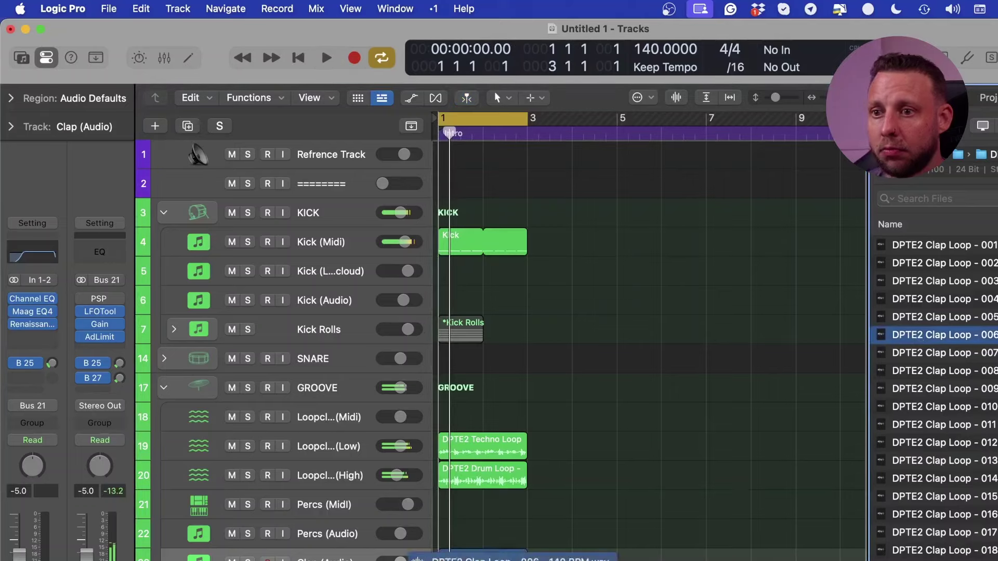
key(space)
drag(916, 338, 452, 557)
key(super+Right)
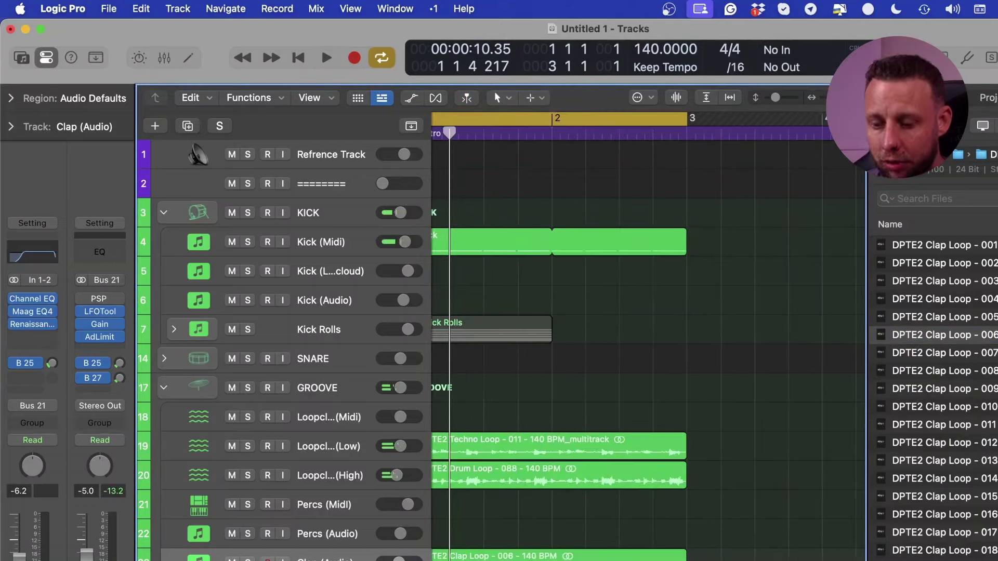
key(f)
key(super+Down)
key(super+Right)
scroll(511, 459, left, 3)
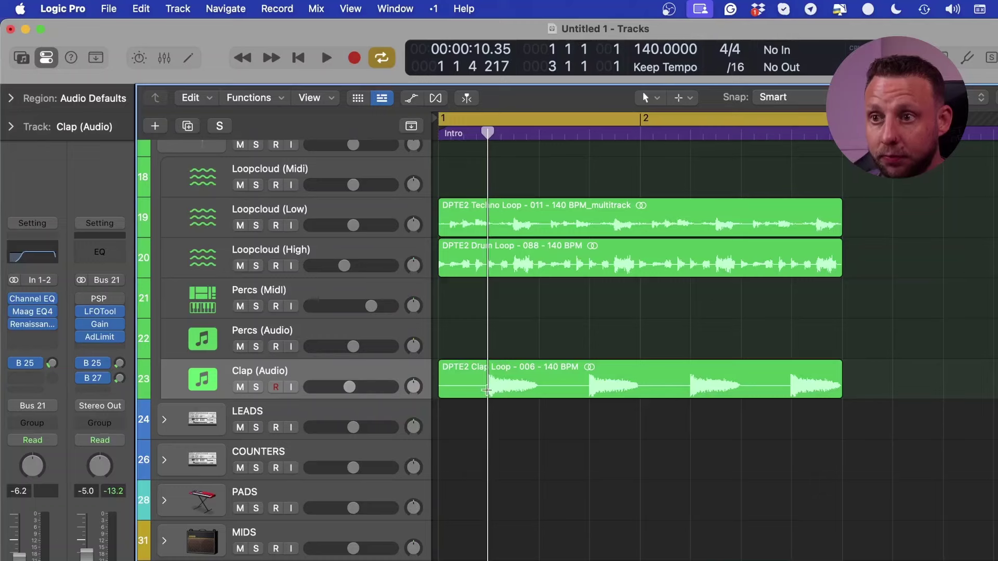
Isolate the first clap hit on beat 2 of the Clap (Audio) loop and delete the rest of the loop
drag(487, 390, 536, 390)
click(535, 389)
double_click(512, 388)
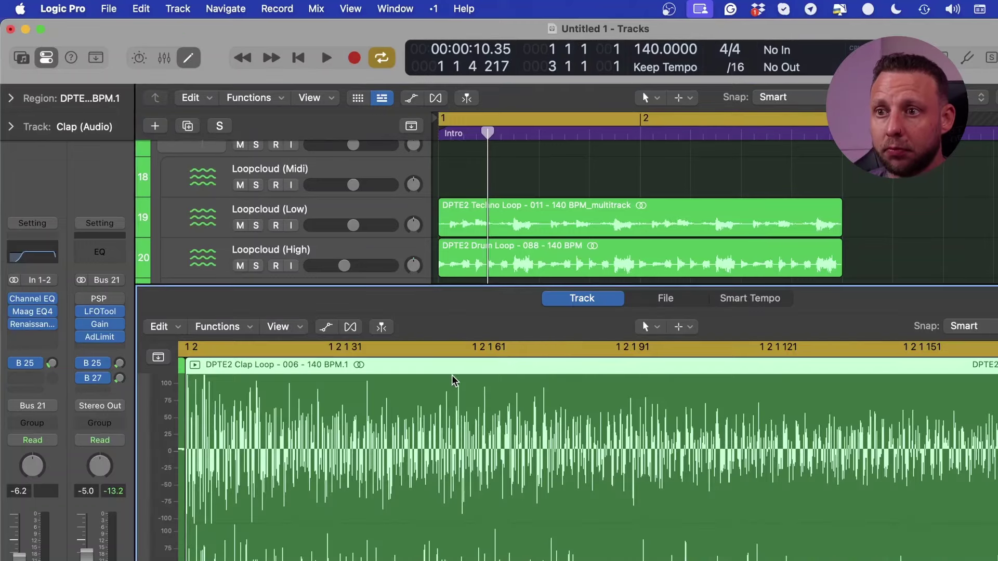
key(p)
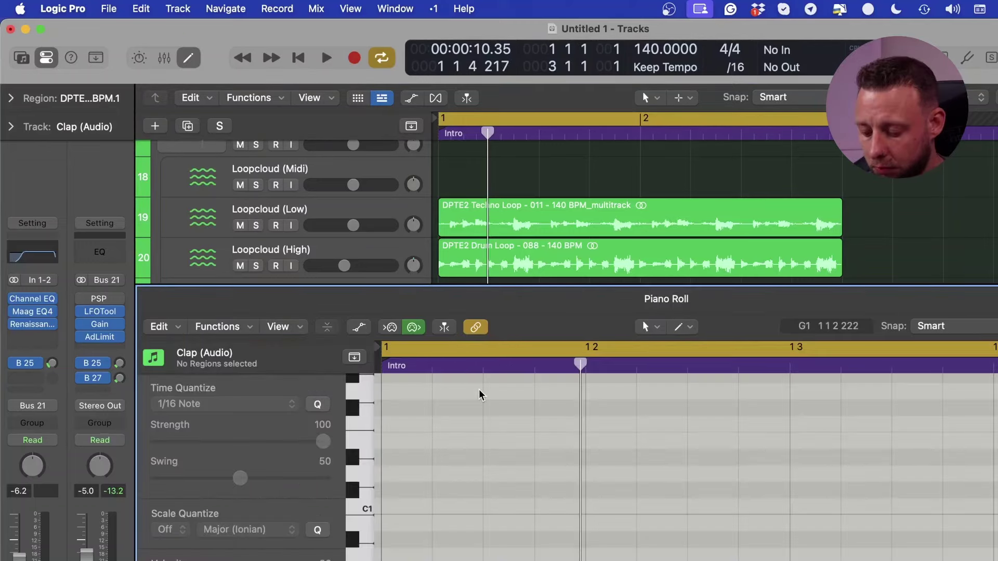
key(p)
click(448, 372)
key(Delete)
click(659, 397)
key(Delete)
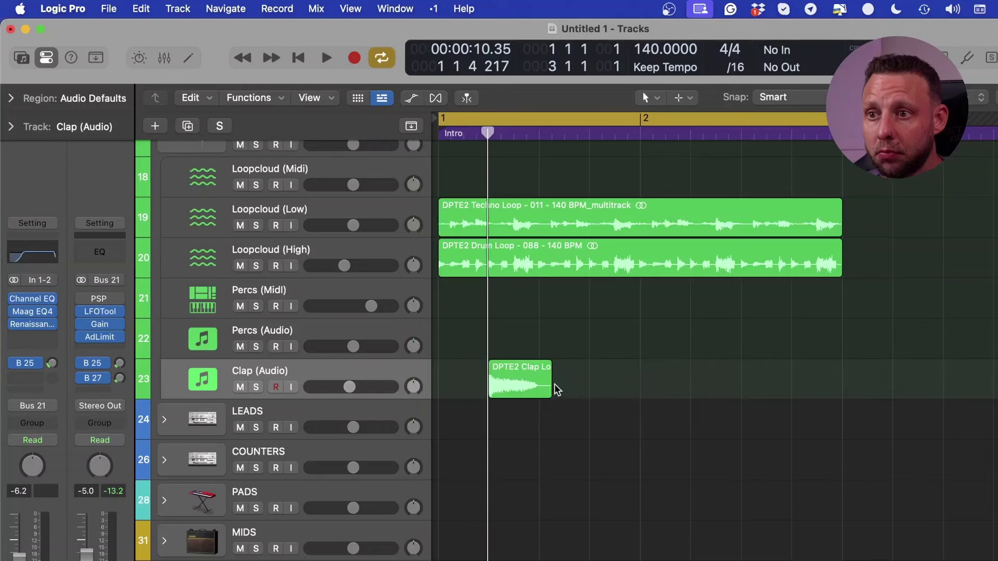
Trim the clap to one beat and repeat it on beats 2 and 4 of bars 1 and 2, removing the leftover fragments
drag(589, 373, 529, 386)
drag(540, 384, 539, 386)
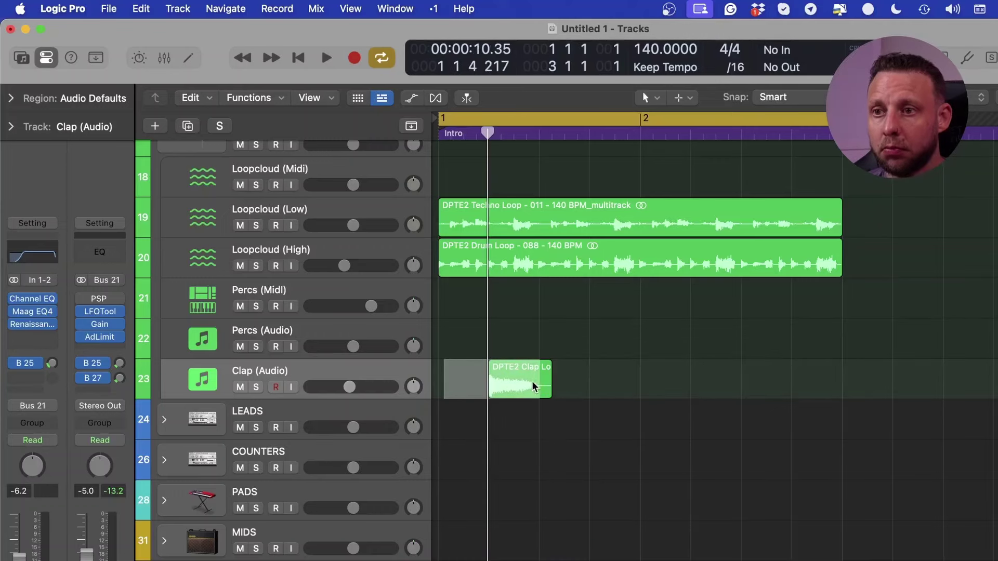
key(super+r)
key(super+r)
key(super+r)
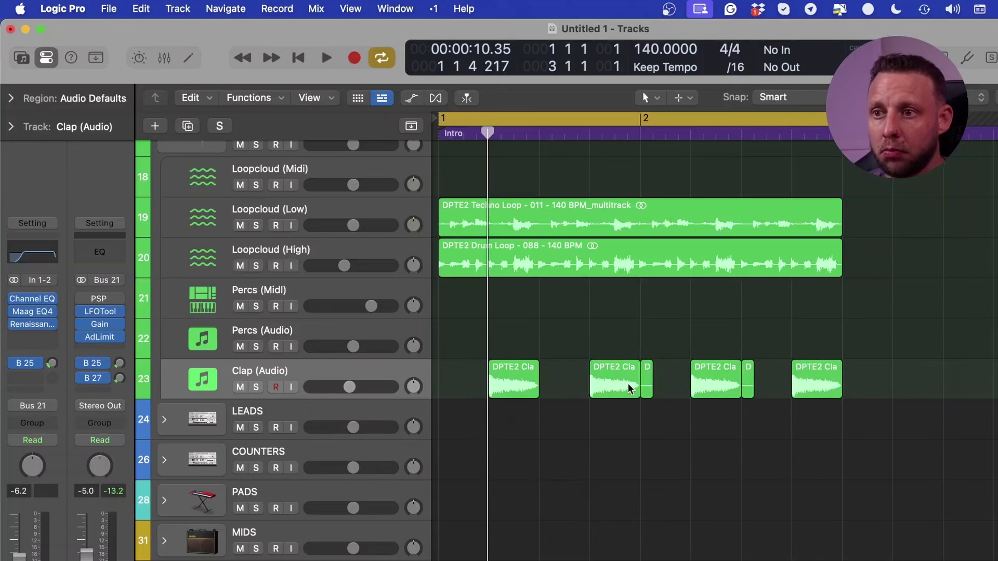
drag(867, 365, 533, 374)
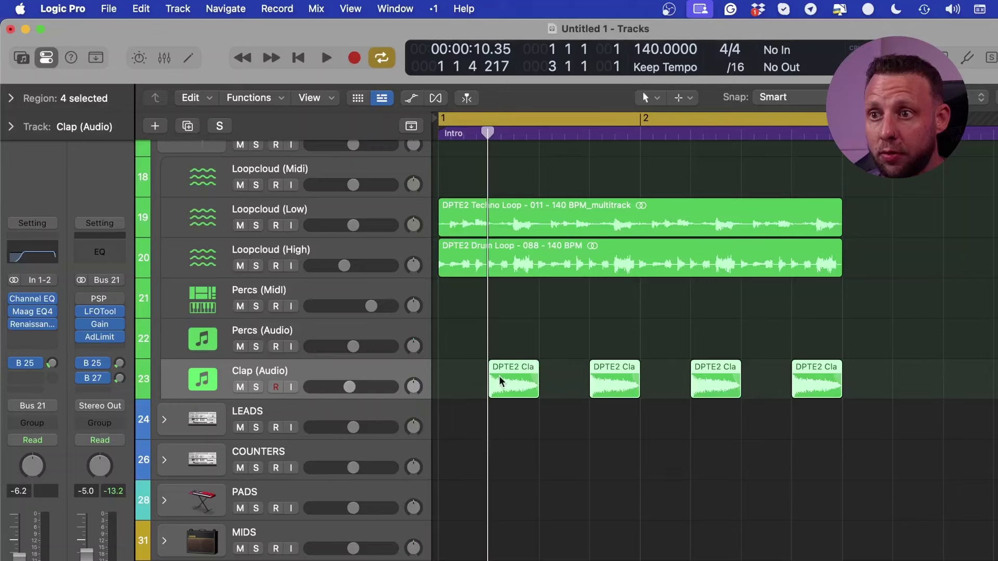
Lower the Clap (Audio) track's volume to -10.0 dB during playback and replay the groove from bar 1
key(space)
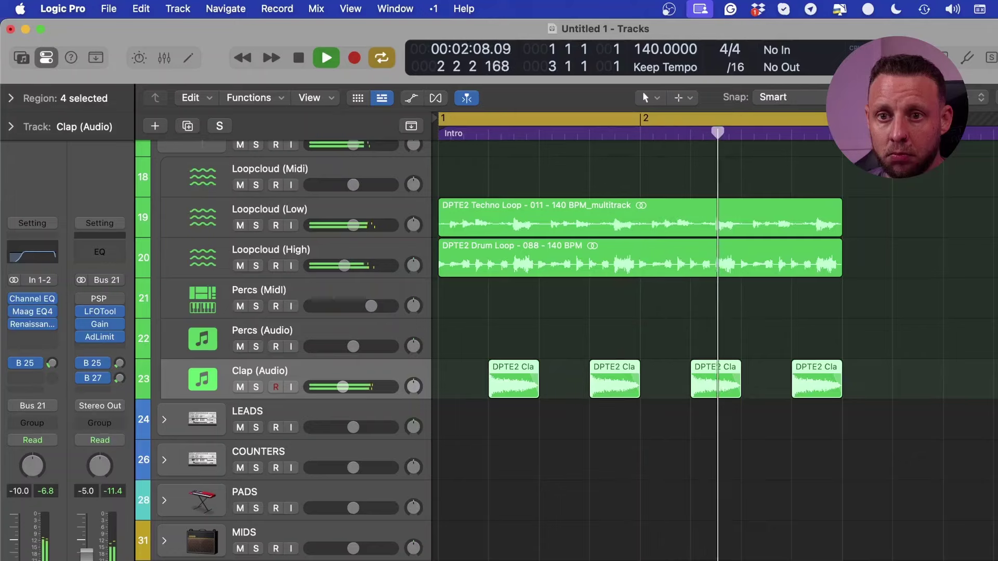
key(space)
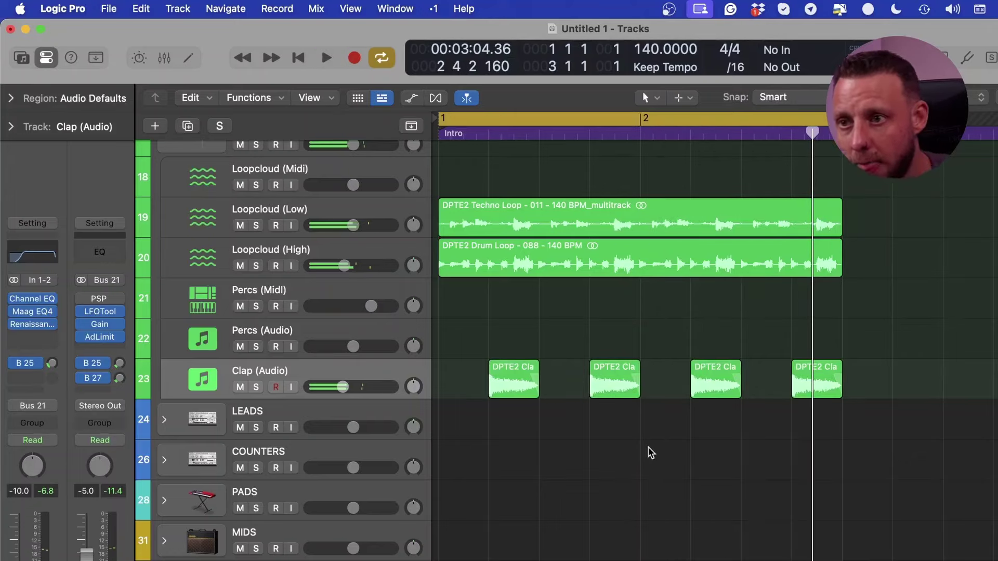
key(z)
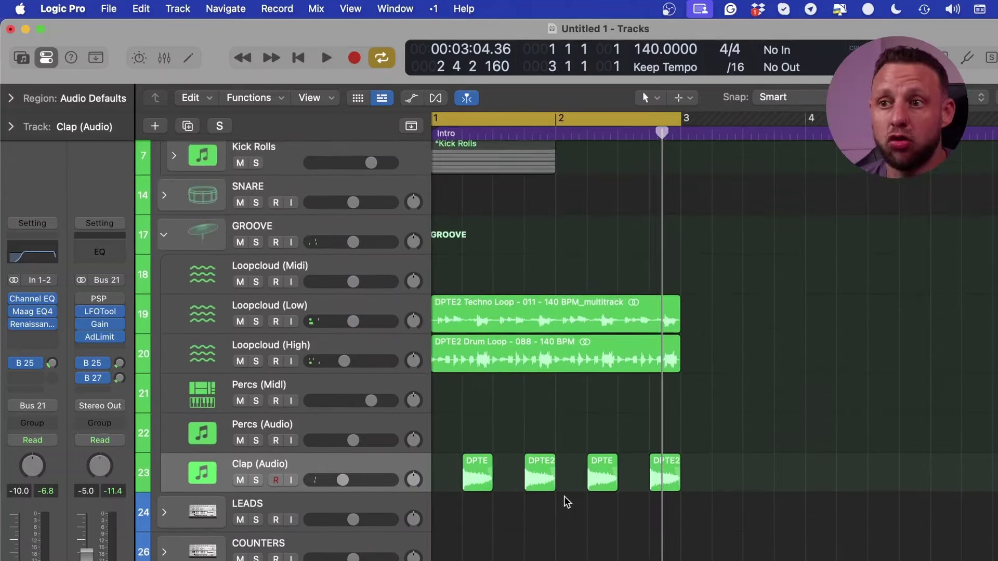
key(Return)
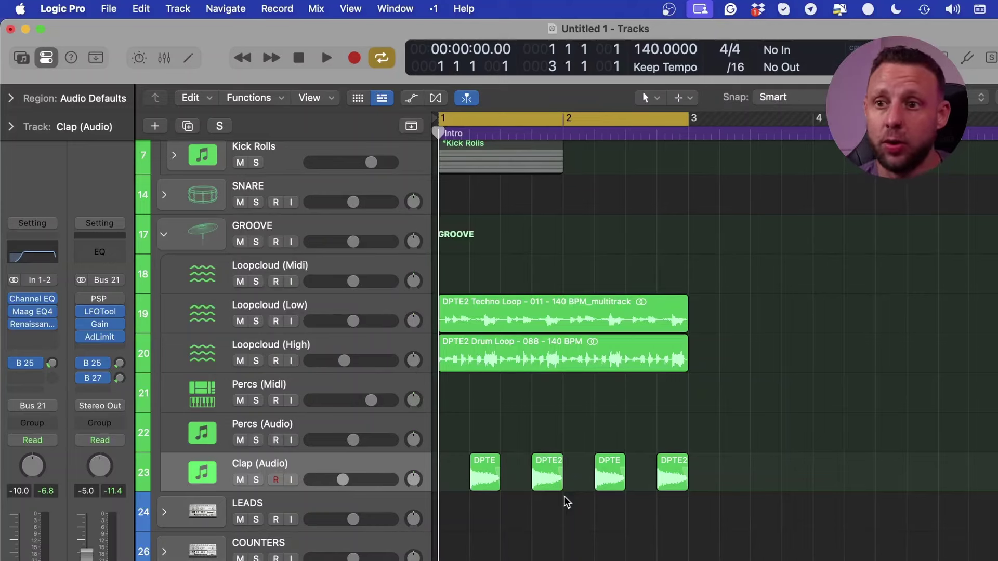
key(space)
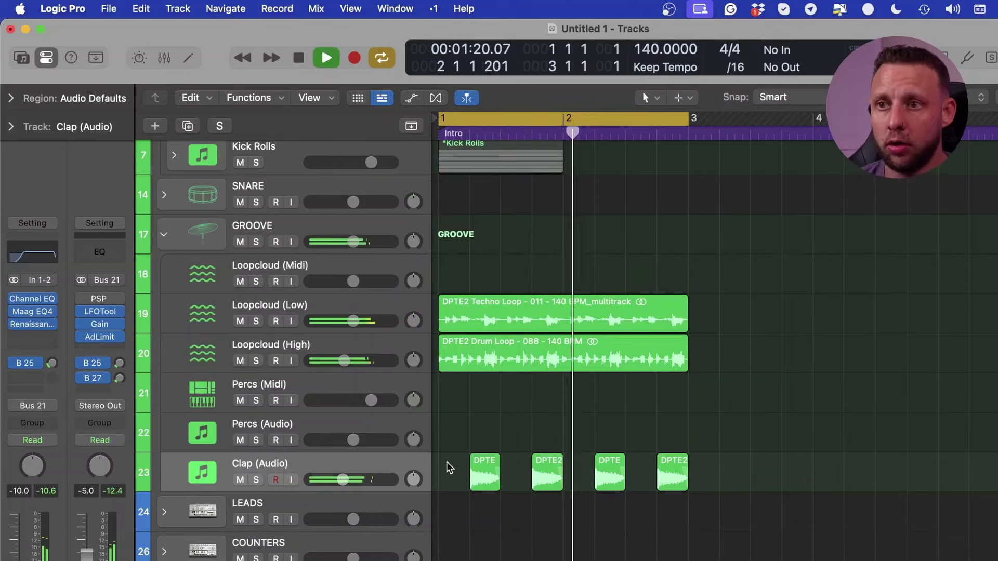
key(space)
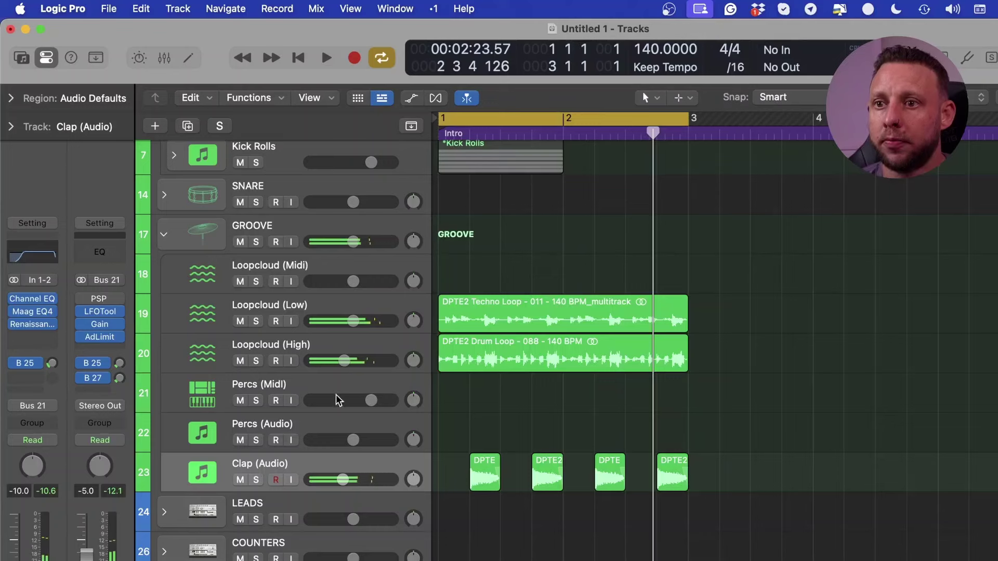
Place the Percs (Audio) track above Percs (Midi), rename the Midi track to Percs (CH) and check its Channel EQ
click(285, 385)
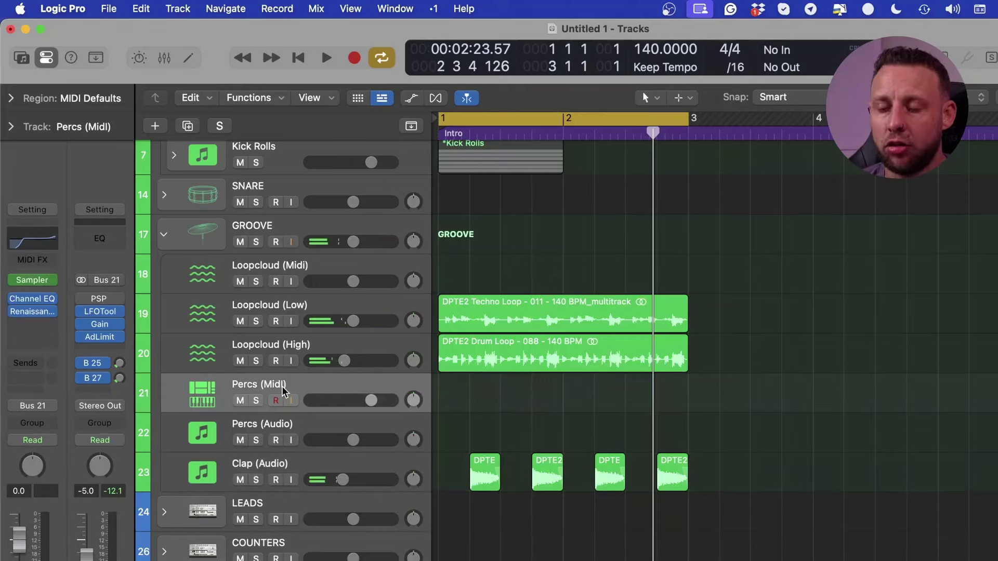
click(295, 422)
mouse_move(295, 422)
mouse_down()
mouse_move(304, 383)
mouse_move(279, 411)
mouse_up()
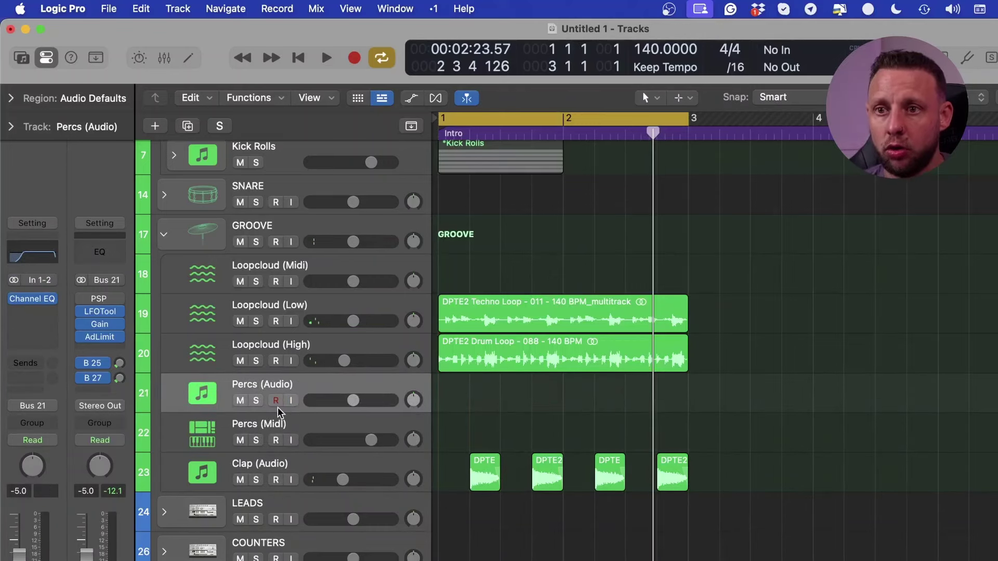
double_click(275, 424)
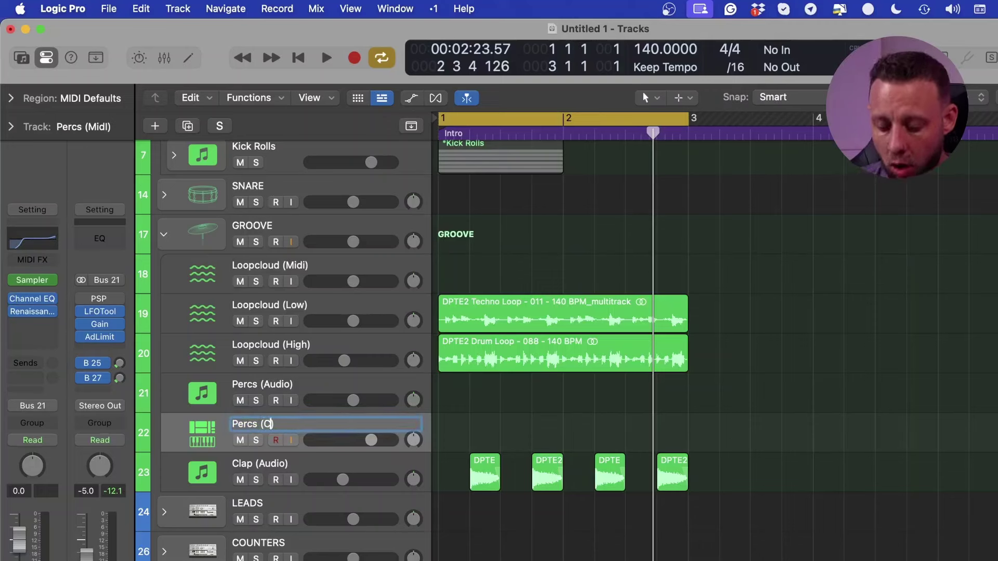
click(31, 245)
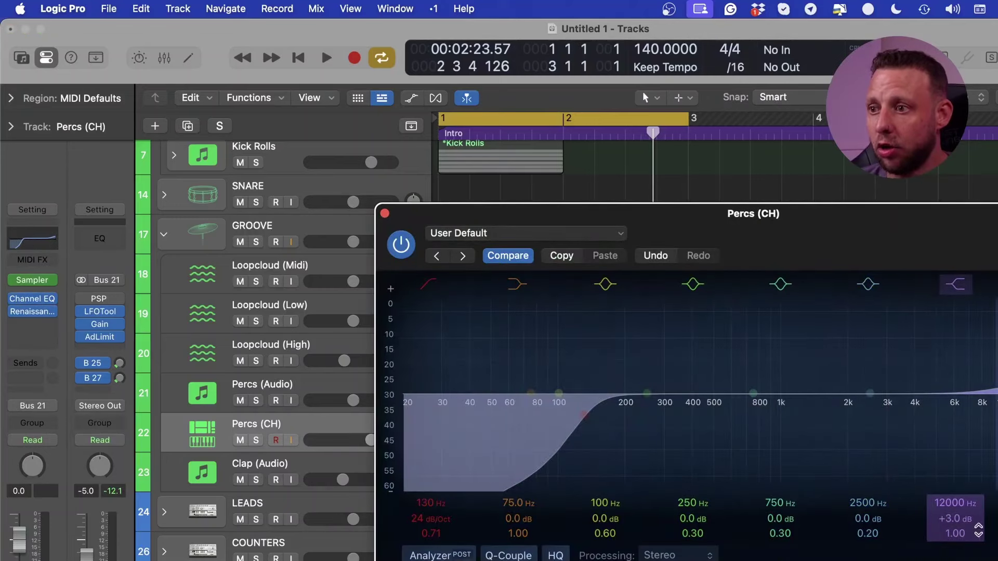
key(super+w)
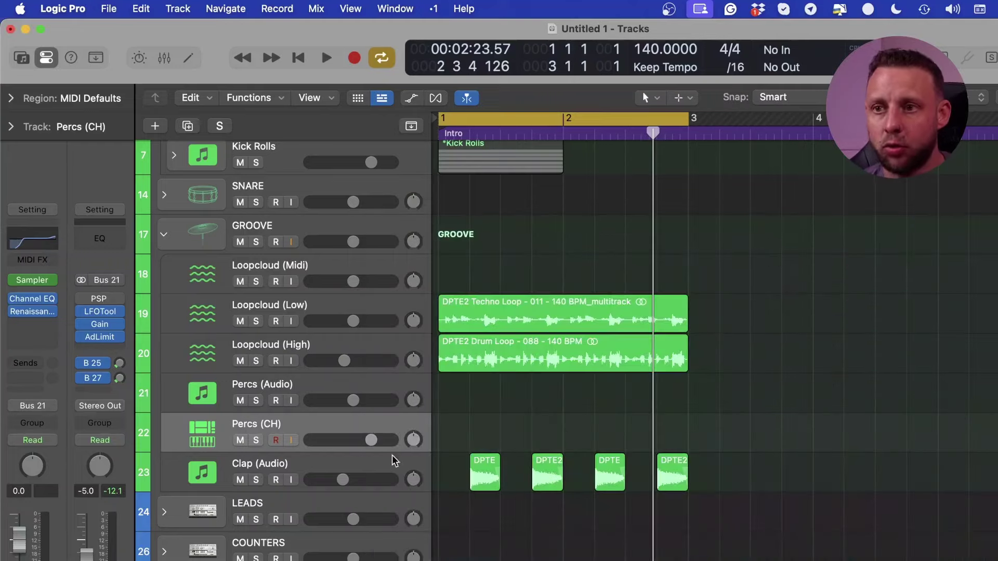
Create a half-bar region looped to bar 3 on Percs (CH), add C3 notes on the offbeats of beats 1 and 2, and play it
click(457, 430)
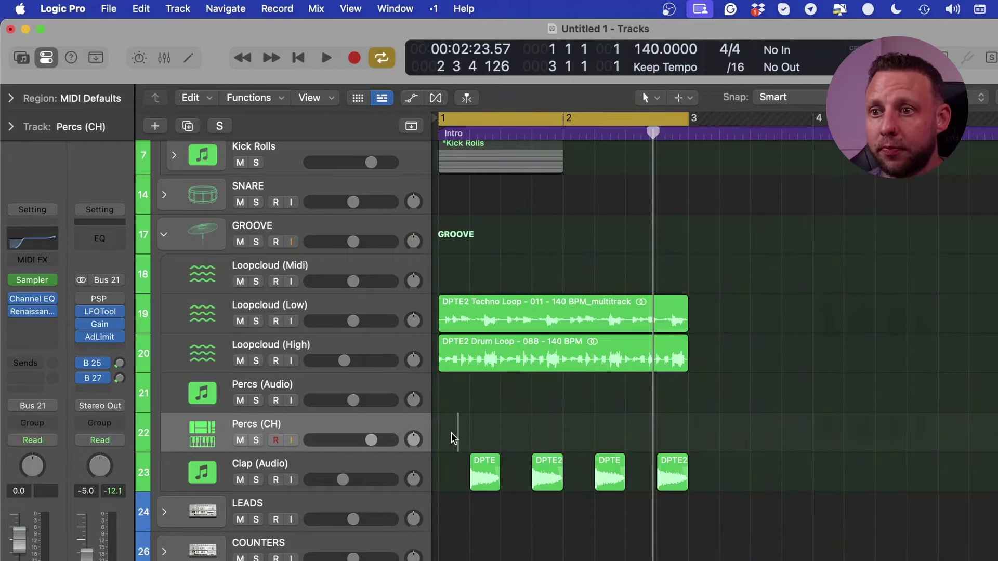
double_click(451, 433)
key(super+Left)
super+click(459, 506)
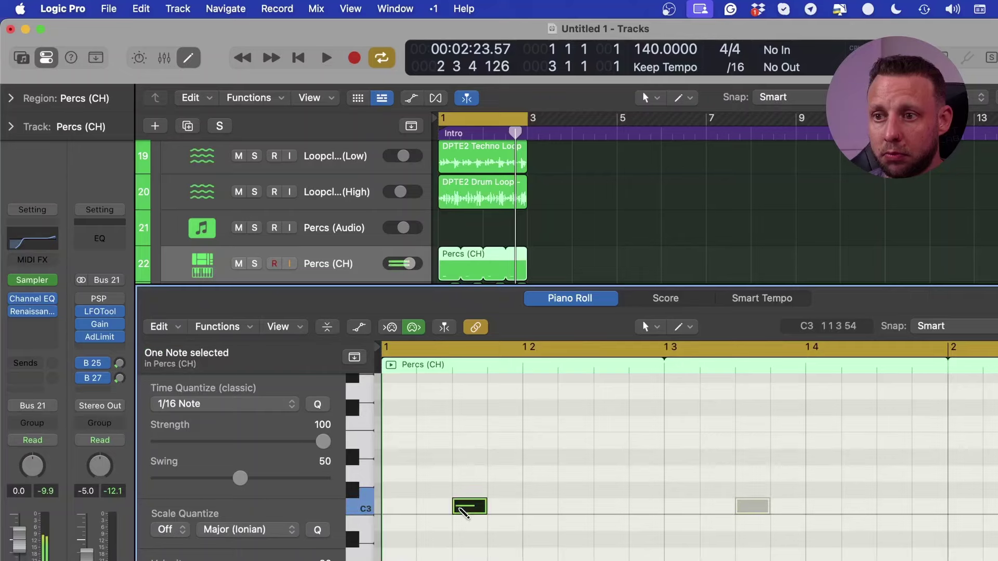
click(598, 508)
key(space)
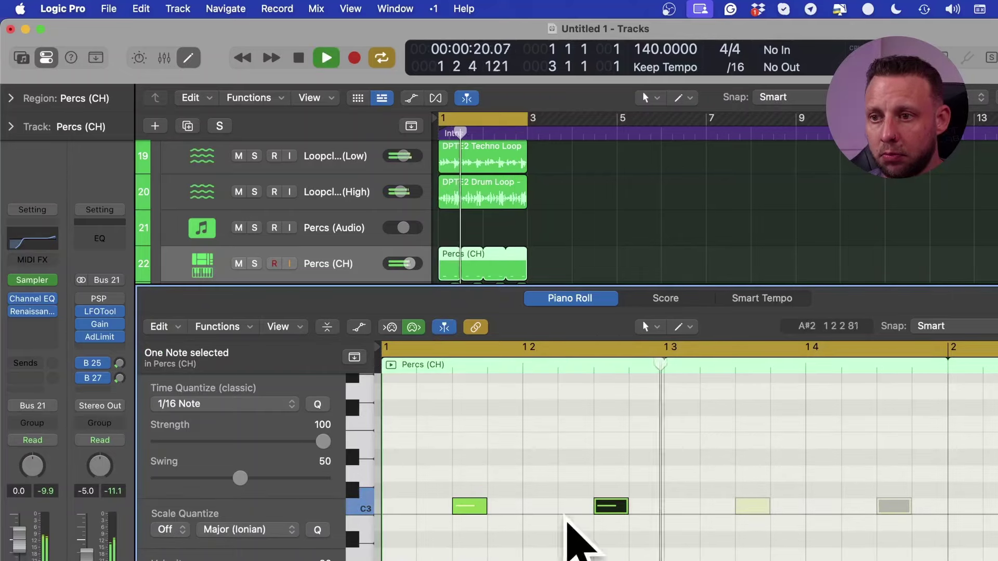
Set the Renaissance Axx threshold on Percs (CH) to -9.5, adjust its gain and lower the track volume to -1.0 dB
key(e)
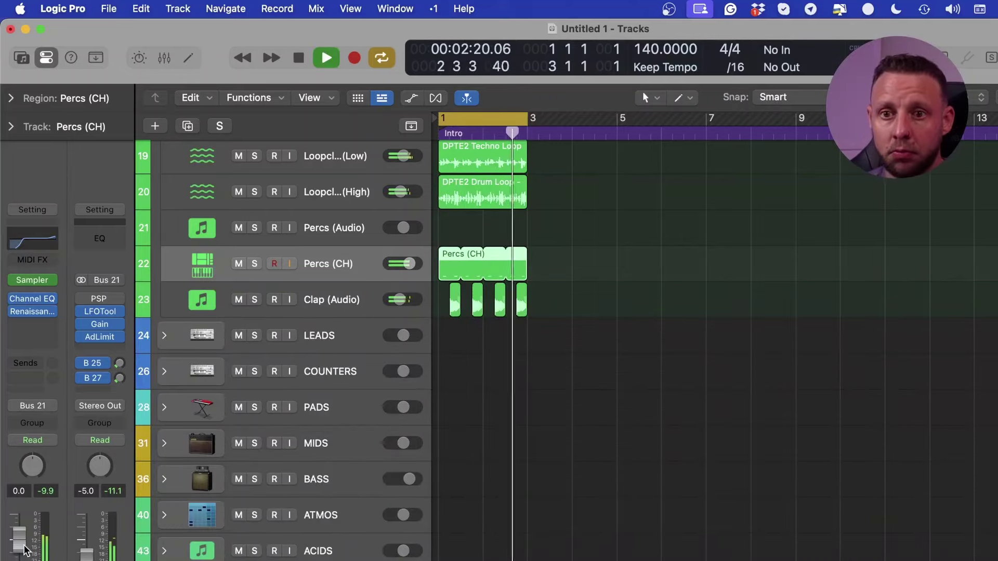
click(30, 312)
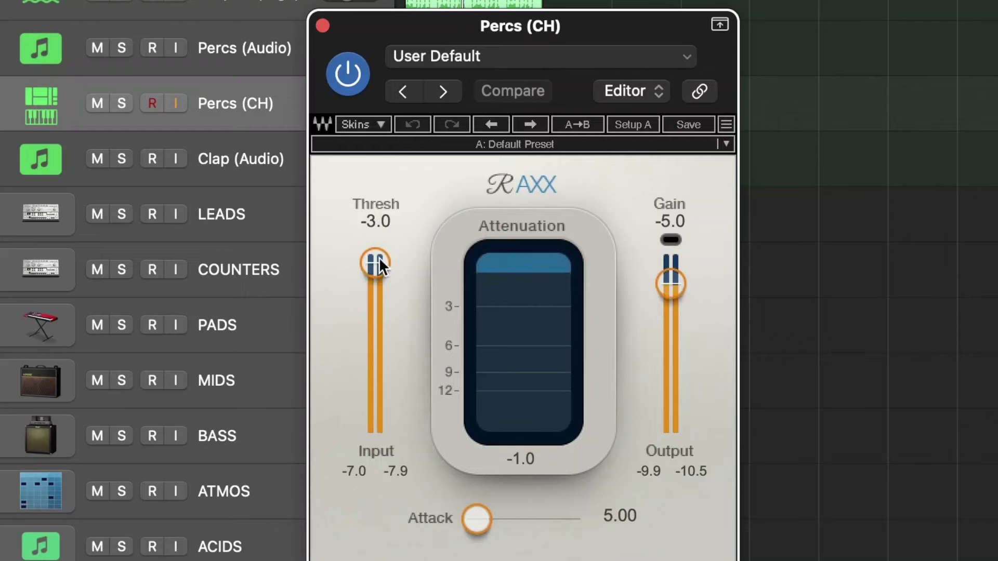
drag(419, 367, 419, 370)
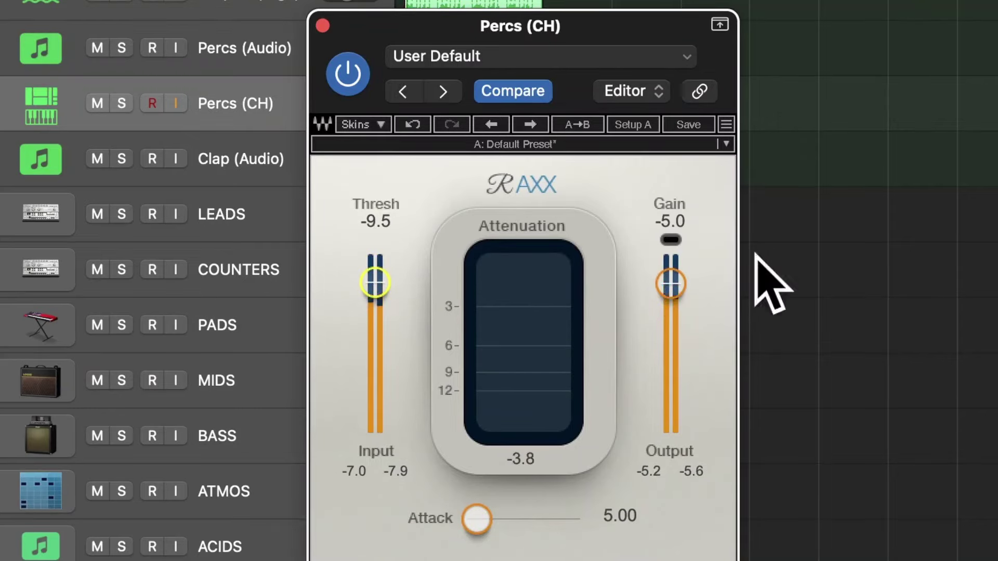
drag(670, 284, 683, 278)
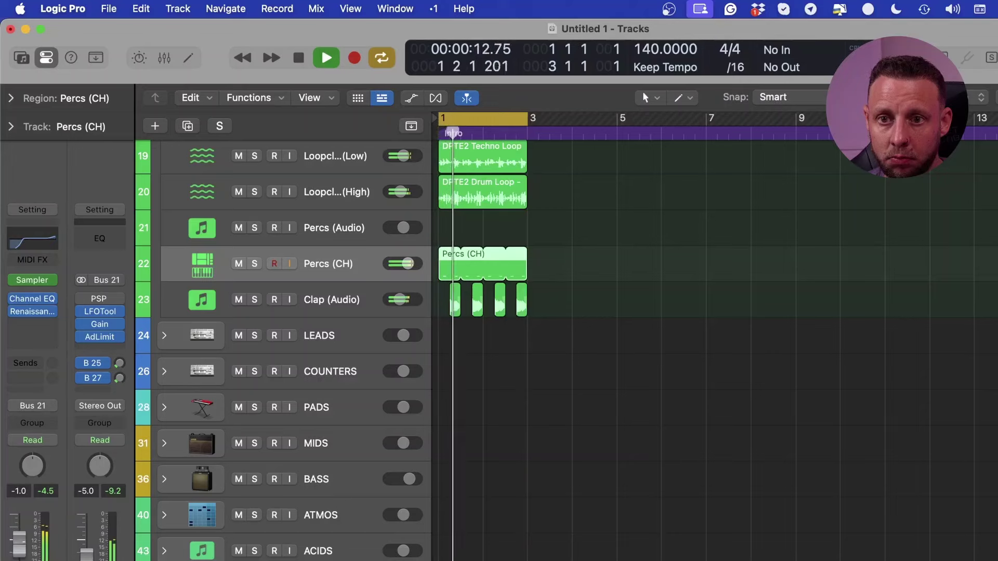
key(space)
Raise the velocity of both notes in the Percs (CH) region to the maximum
double_click(443, 263)
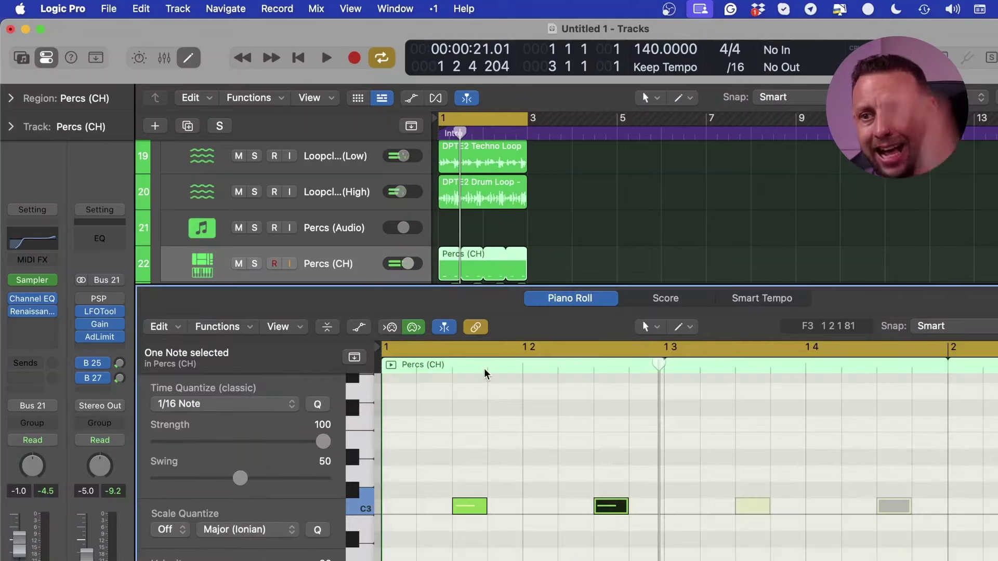
key(t)
key(v)
click(484, 519)
drag(485, 520, 496, 541)
Transpose both Percs (CH) notes up semitone by semitone to F4 while auditioning the groove, and lower the track volume to -2.0 dB
key(alt+Up)
key(alt+Up)
key(alt+Up)
key(alt+Up)
key(alt+Up)
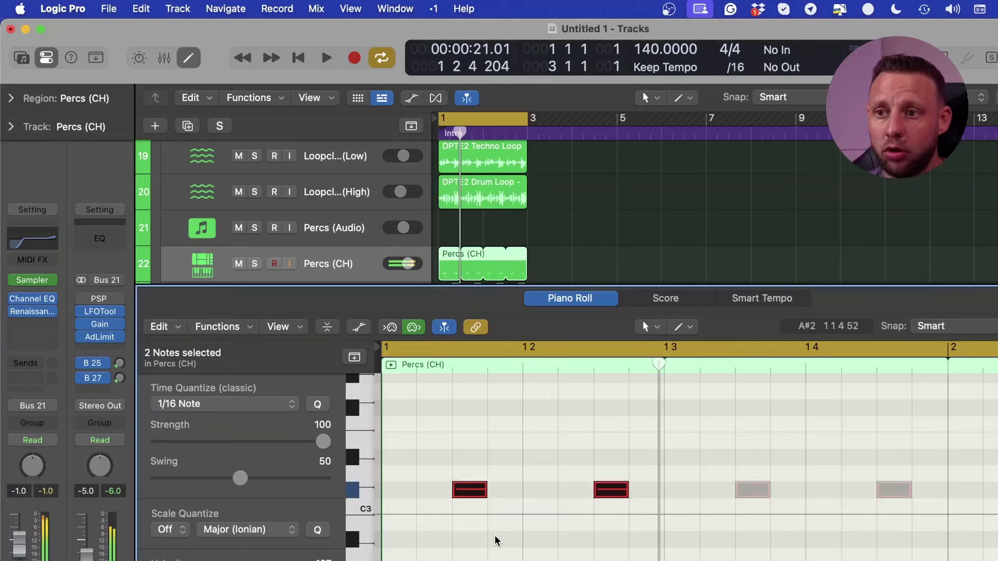
key(space)
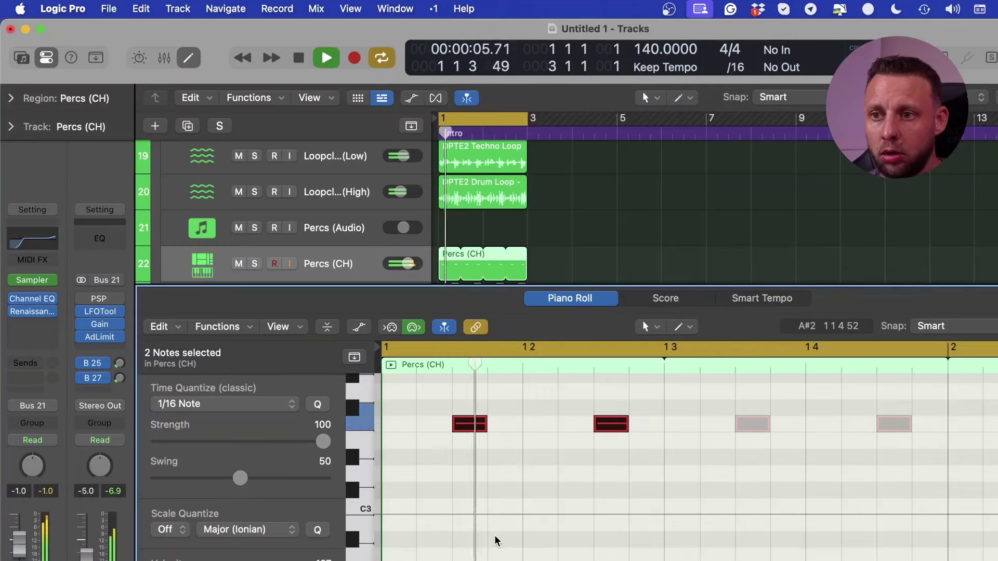
key(alt+Up)
key(alt+Up)
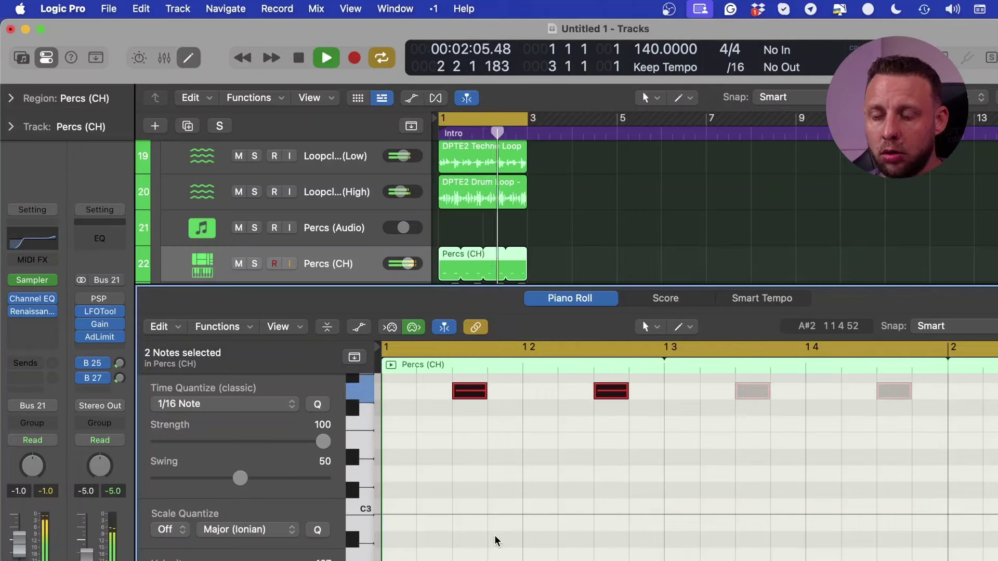
key(alt+Up)
key(alt+Up)
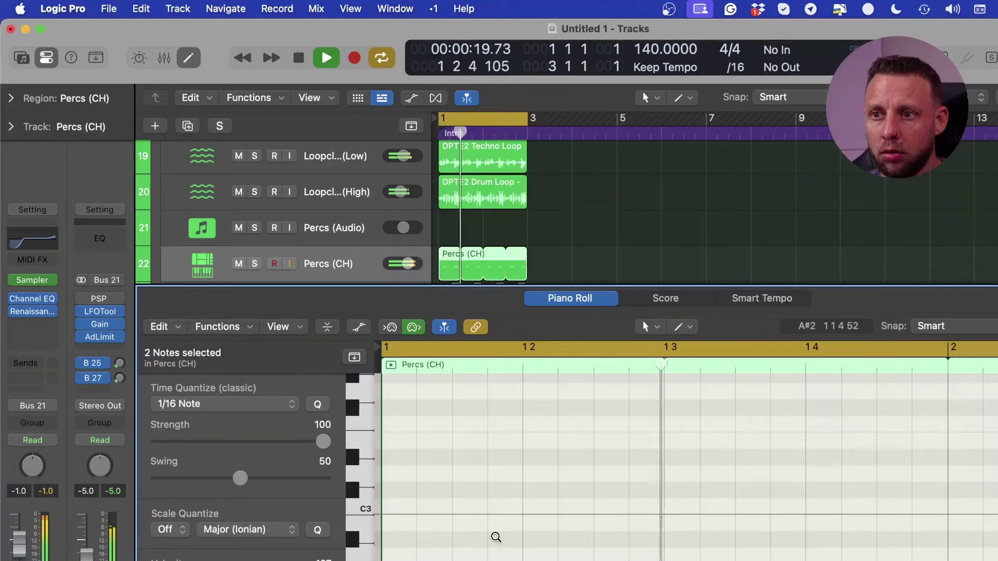
scroll(494, 541, up, 5)
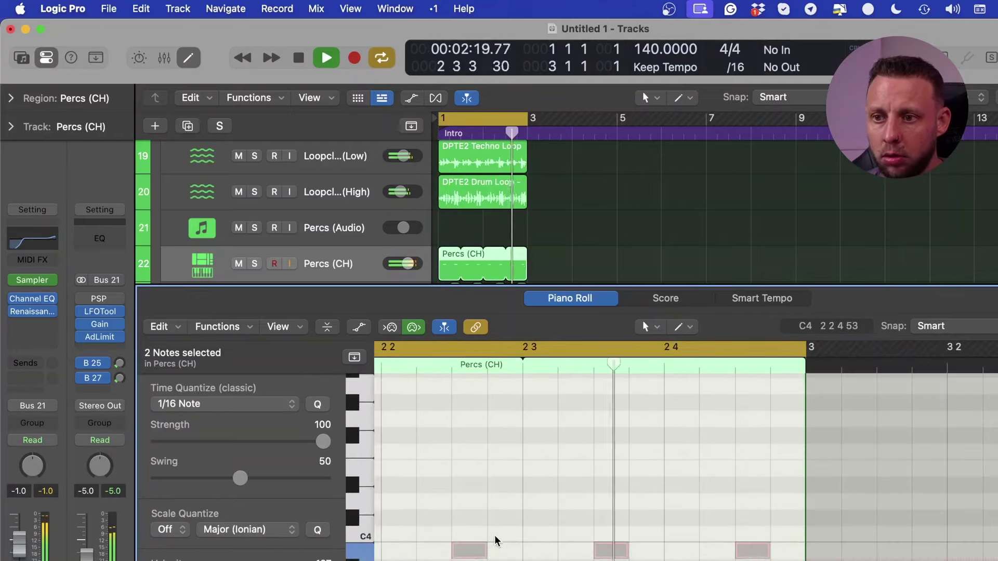
key(alt+Up)
key(alt+Up)
key(alt+Up)
key(alt+Up)
key(alt+Up)
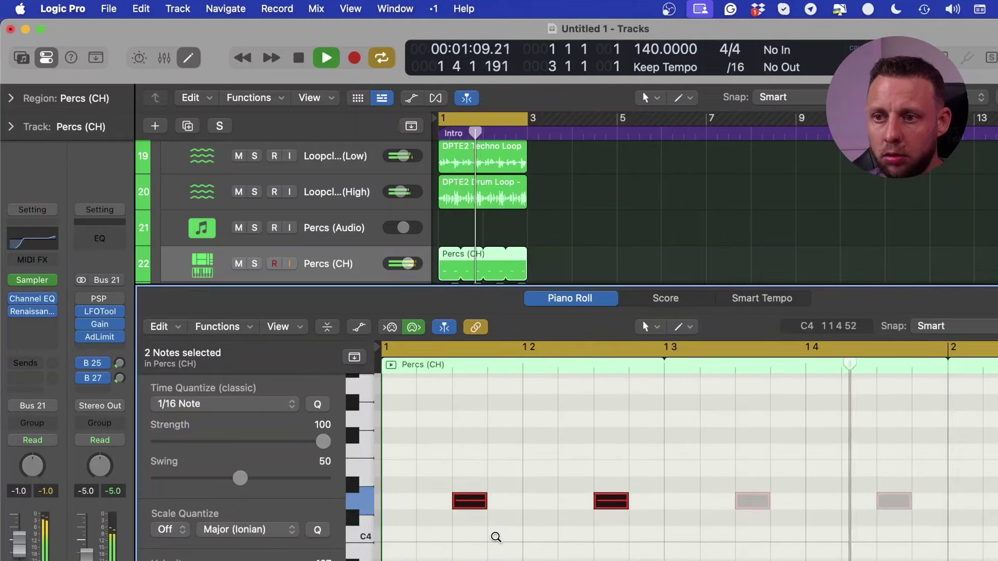
key(space)
key(alt+Up)
key(alt+Up)
key(space)
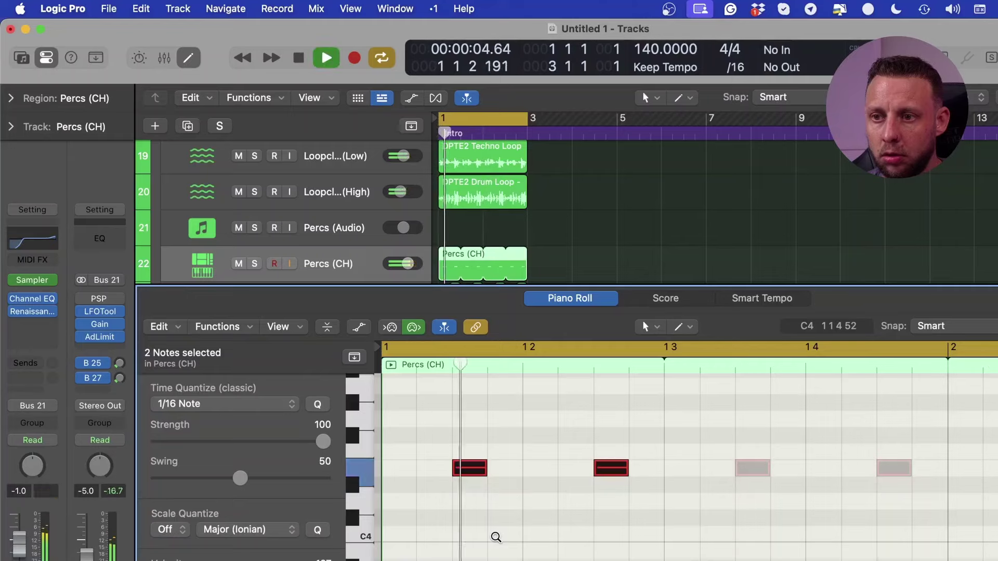
key(alt+Up)
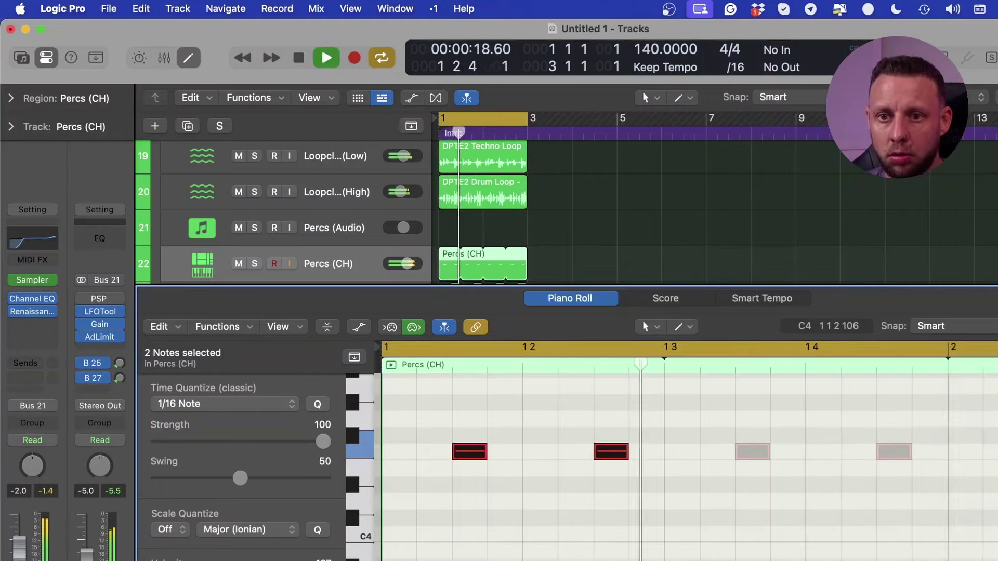
Compare the groove with Loopcloud (Low) and Loopcloud (High) muted one at a time, leaving both unmuted
click(238, 157)
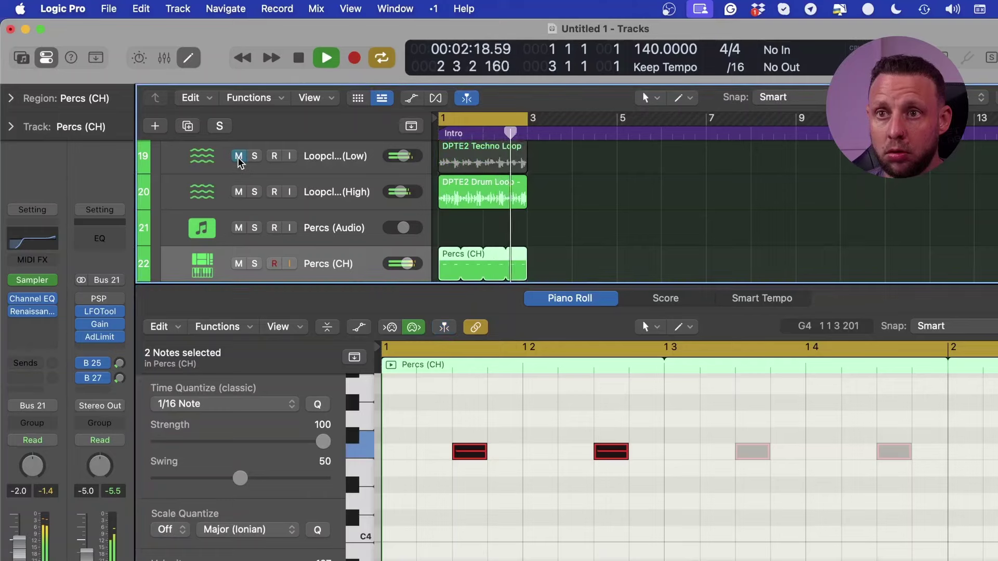
click(239, 192)
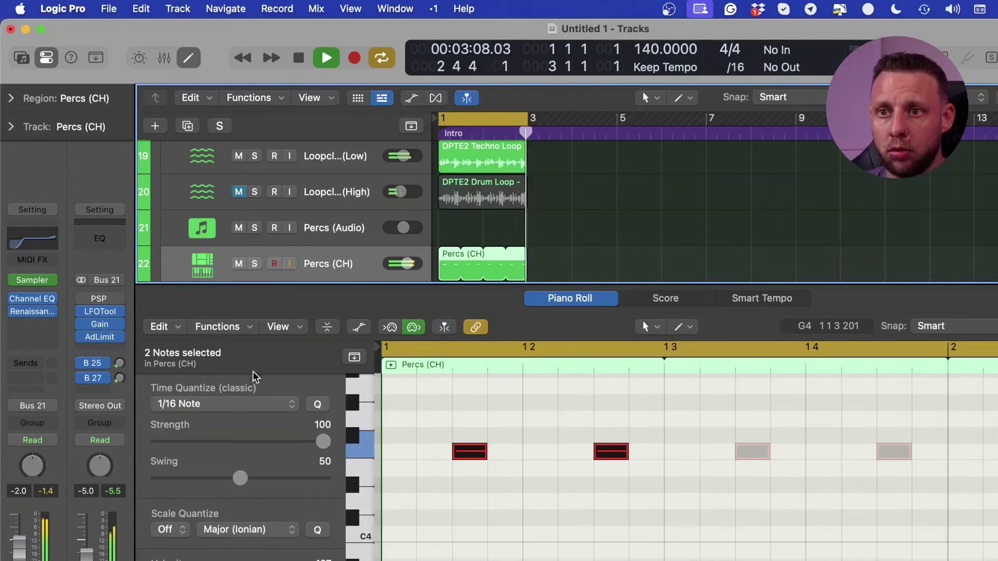
key(e)
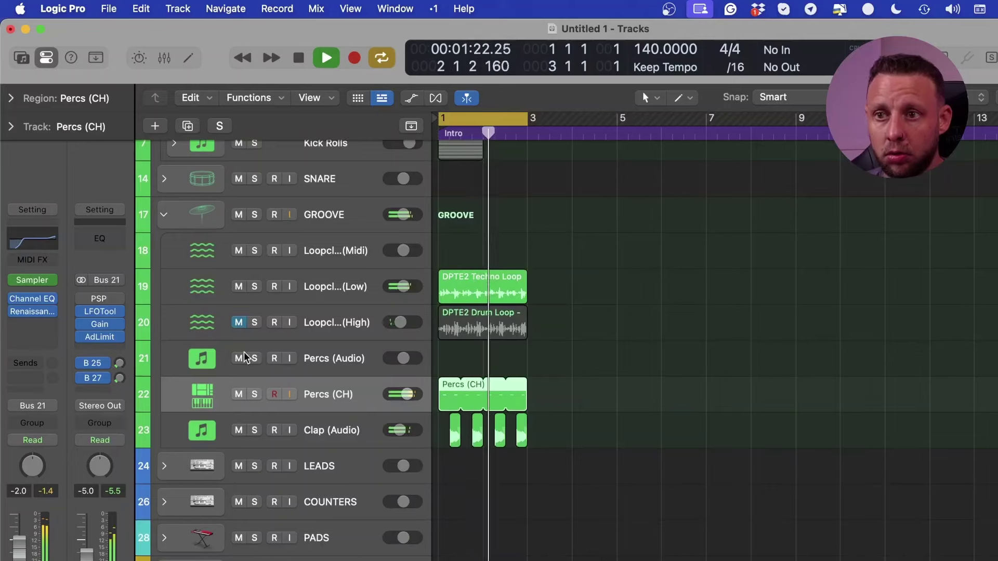
scroll(239, 304, down, 1)
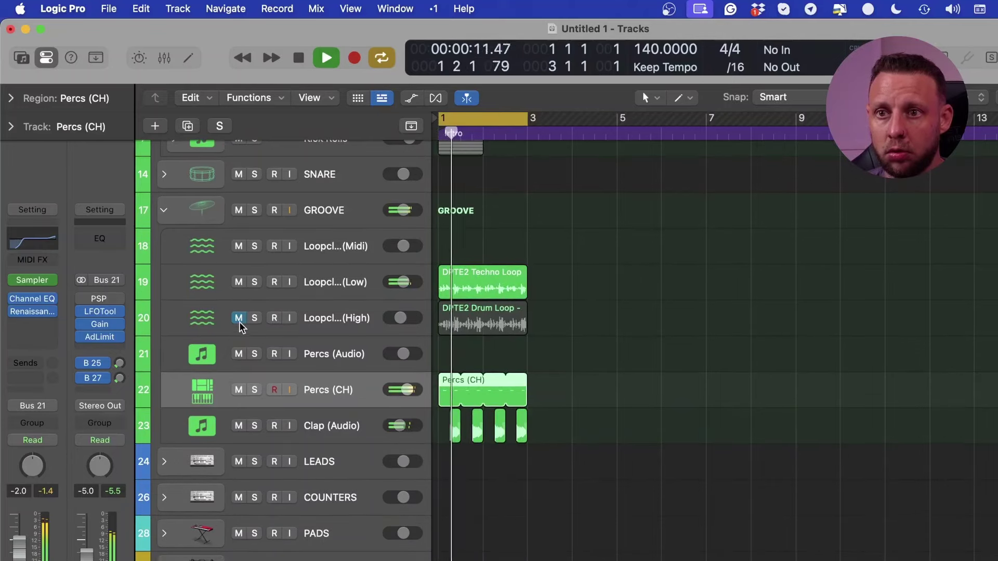
click(239, 319)
Mute and unmute Loopcloud (Low) for comparison and lower its volume to -6.0 dB
click(381, 284)
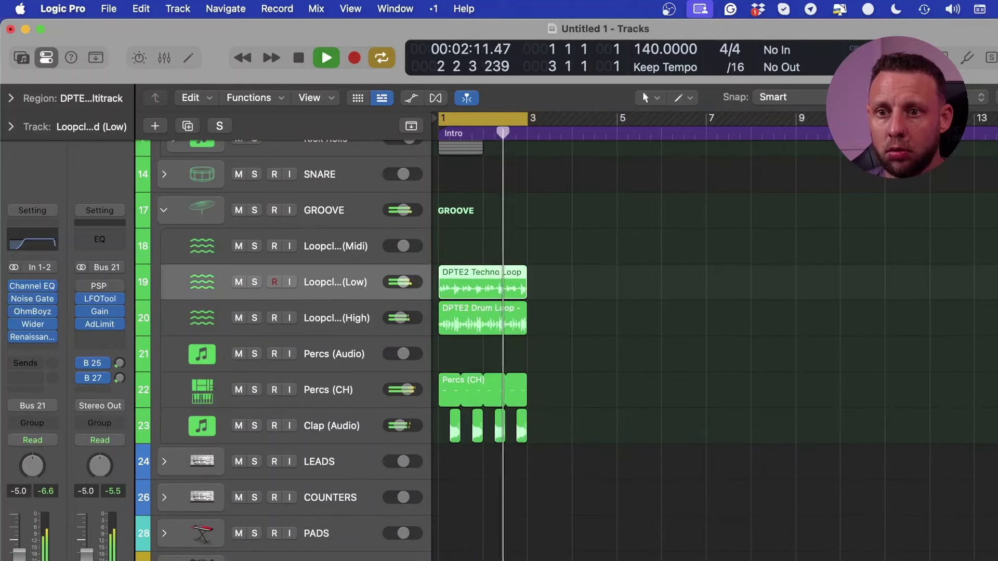
click(239, 282)
click(238, 282)
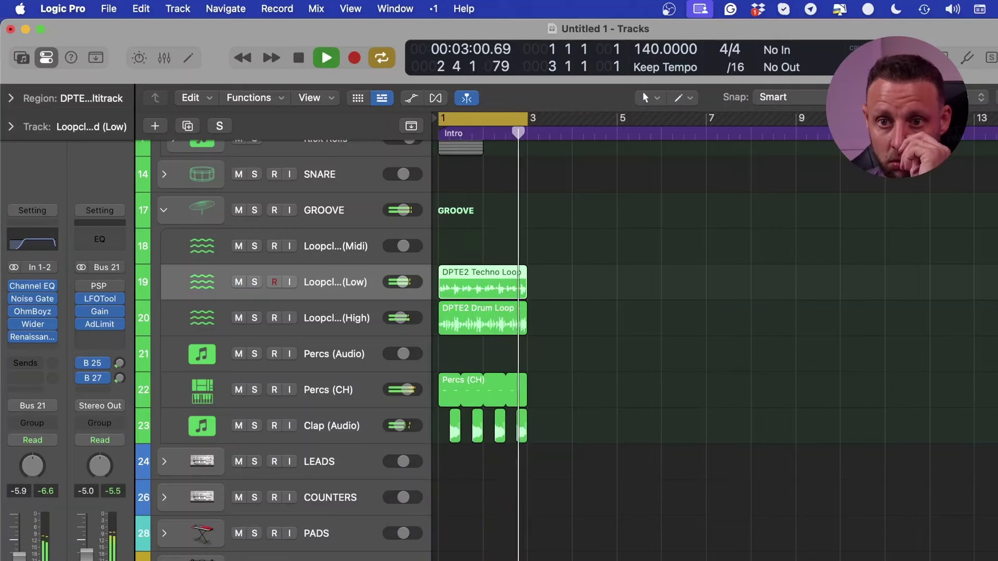
Set the high shelf of the Percs (CH) Channel EQ to 9900 Hz with a +4.4 dB boost and close the plug-in
mouse_move(401, 389)
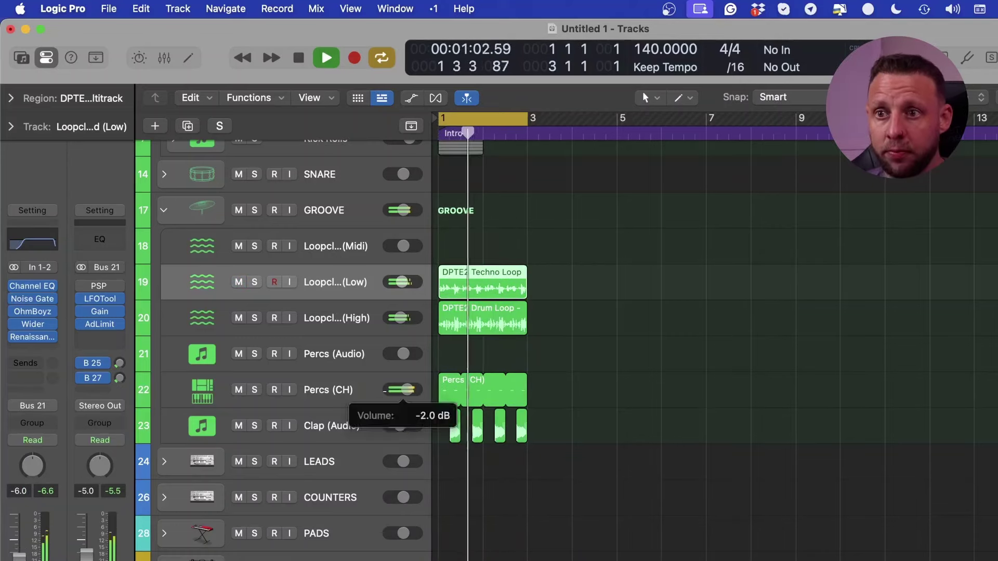
click(356, 389)
click(52, 239)
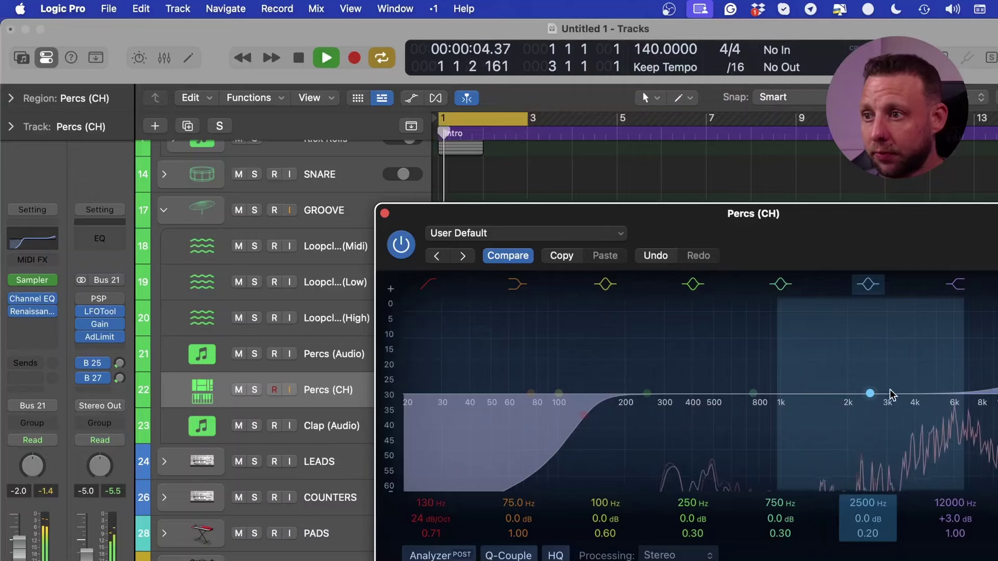
drag(987, 394, 997, 377)
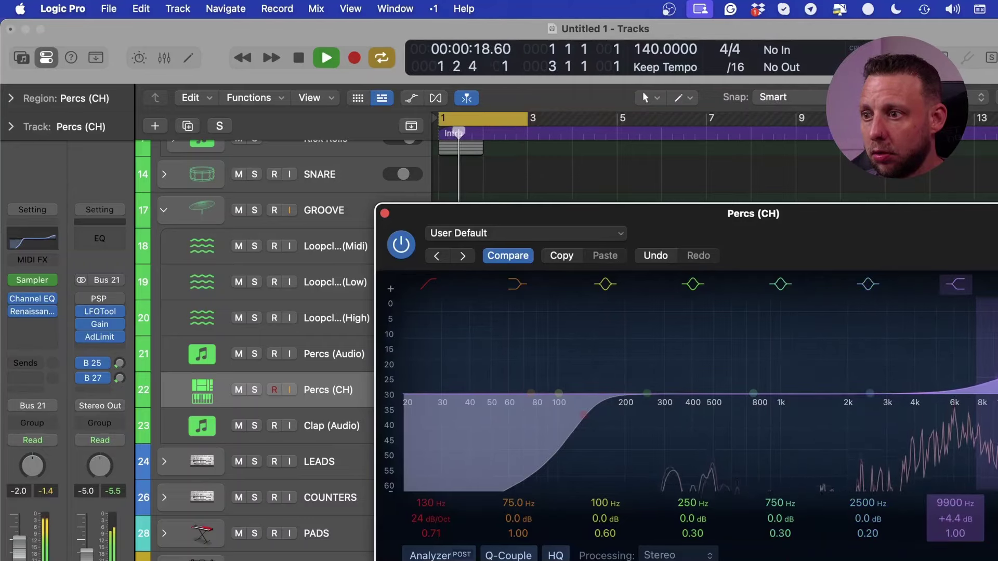
key(super+w)
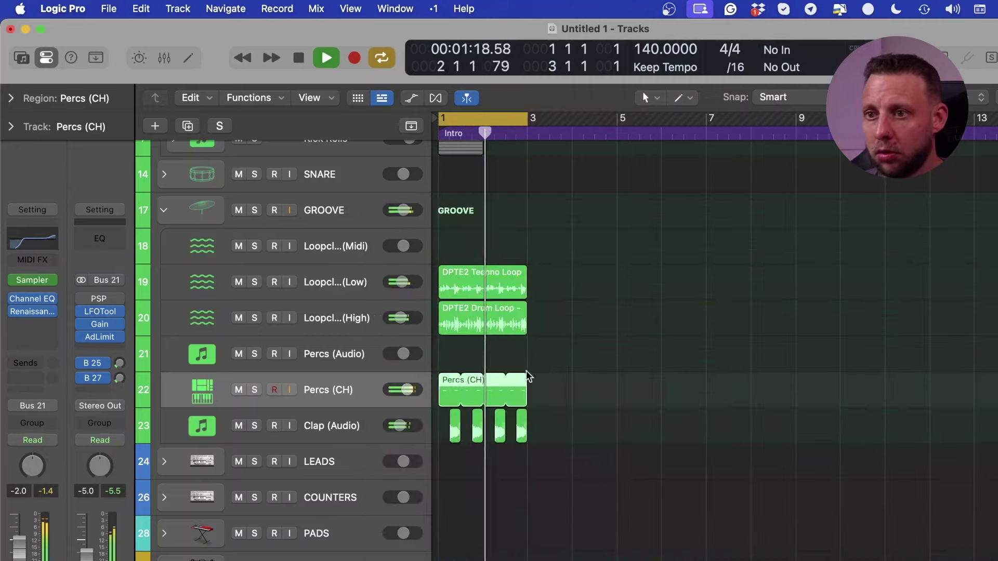
Transpose both Percs (CH) notes further up to G#4 during playback and stop the groove
double_click(452, 405)
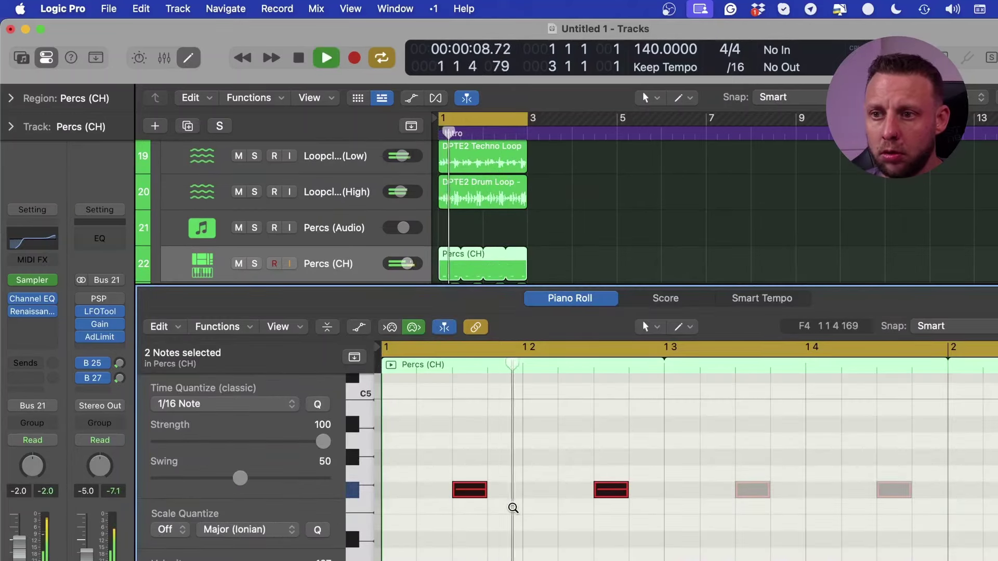
key(alt+Up)
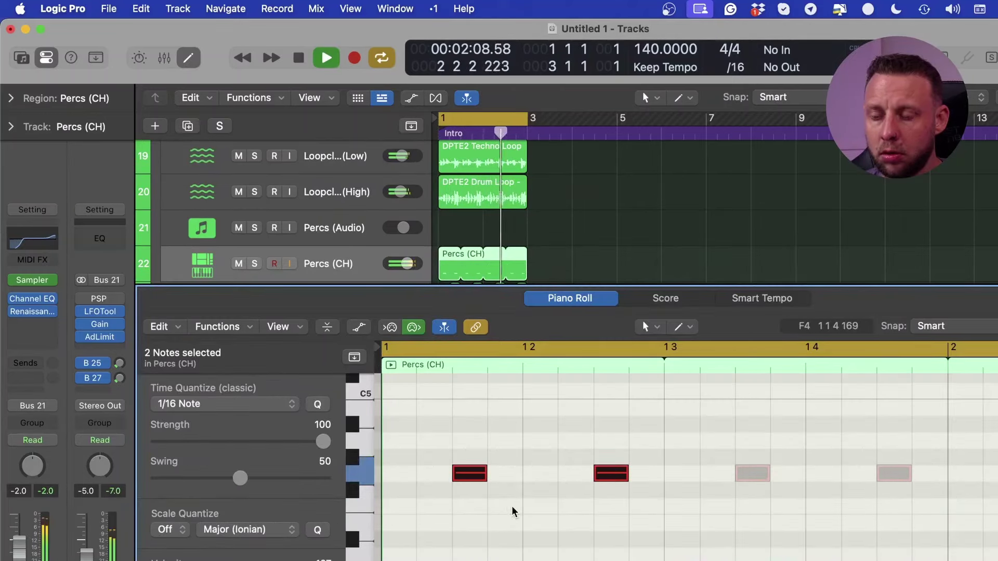
key(alt+Up)
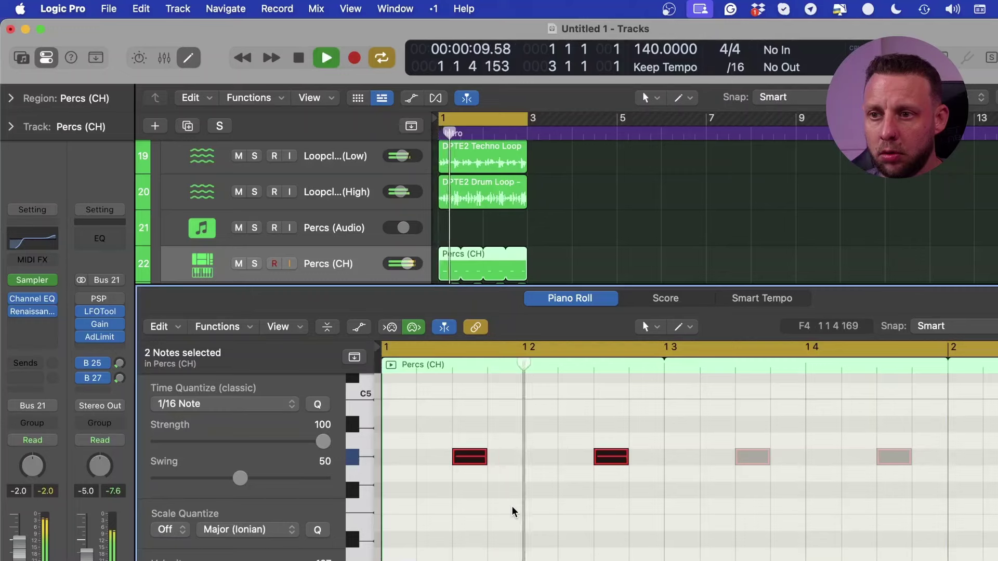
key(space)
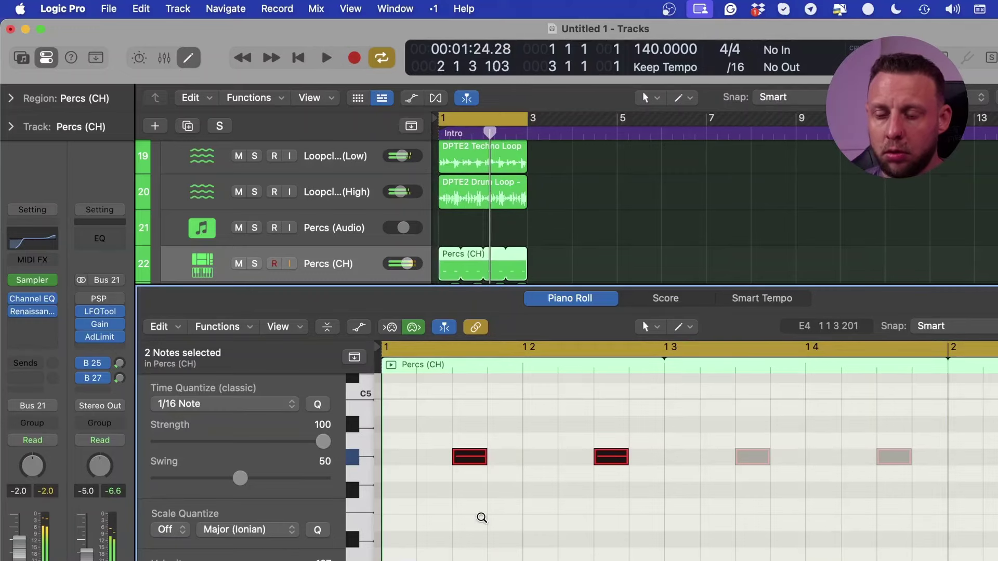
Transpose both selected Percs (CH) notes further up to D#5 and play the groove
key(alt+Up)
key(alt+Up)
key(alt+Up)
key(alt+Up)
key(alt+Up)
key(alt+Up)
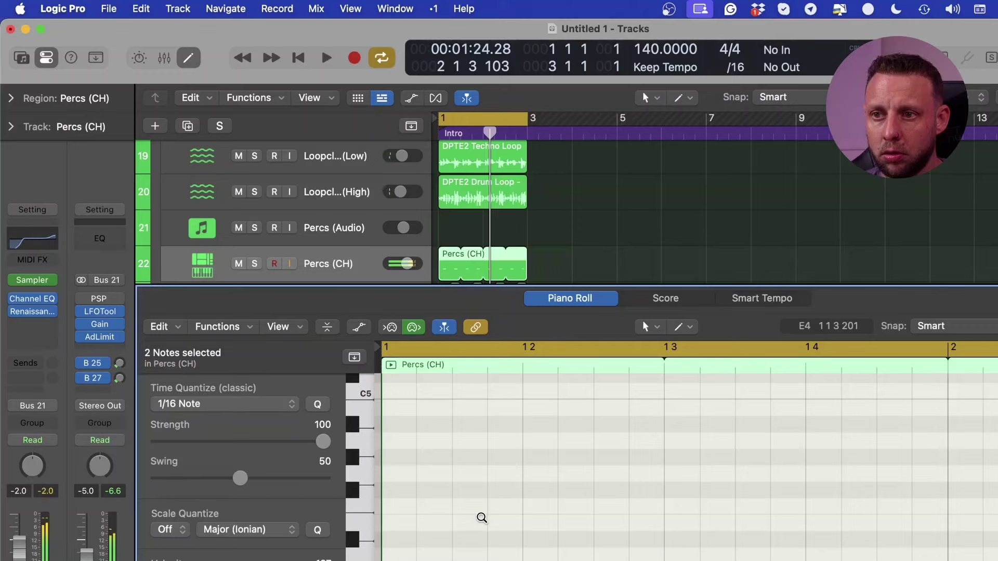
key(space)
scroll(482, 517, up, 3)
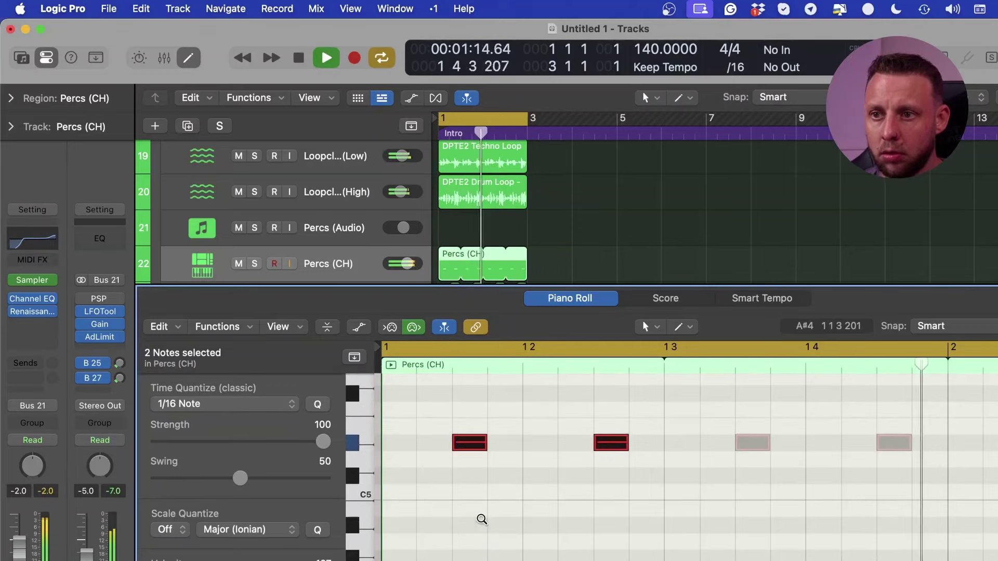
Transpose both Percs (CH) notes up to F5, close the piano roll and play the groove back
key(alt+Up)
key(space)
key(alt+Up)
key(alt+Up)
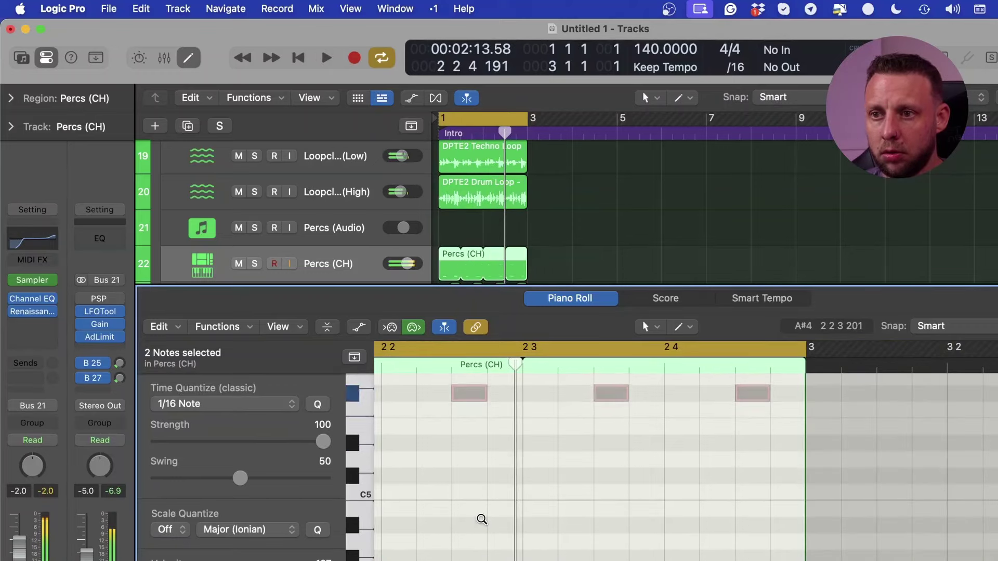
key(alt+Down)
key(space)
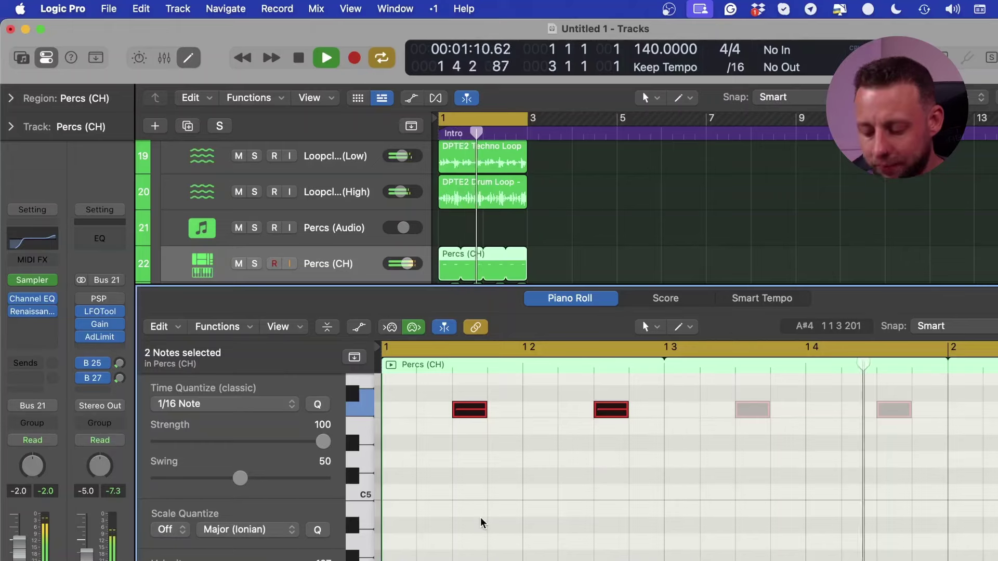
key(p)
key(space)
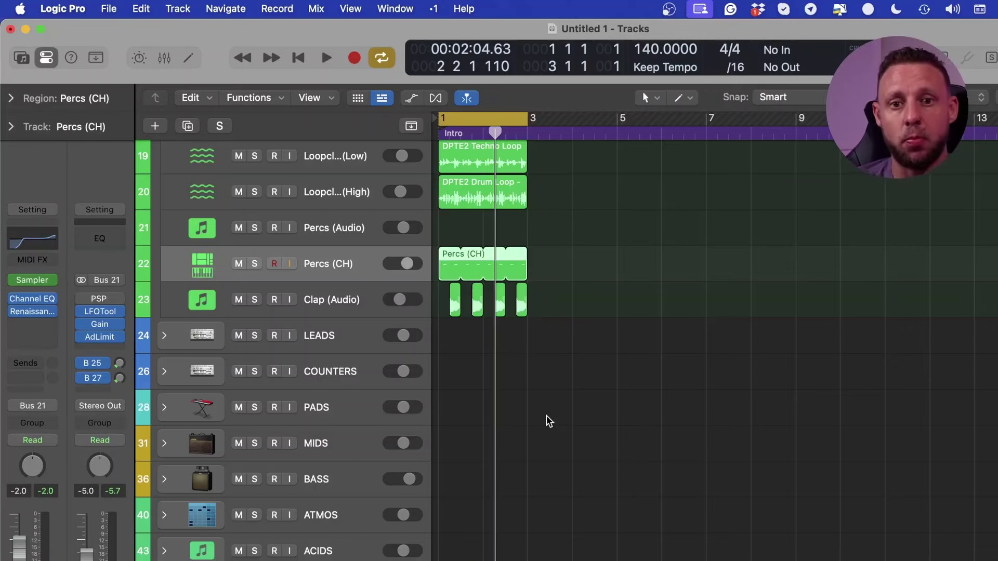
scroll(547, 416, up, 5)
key(space)
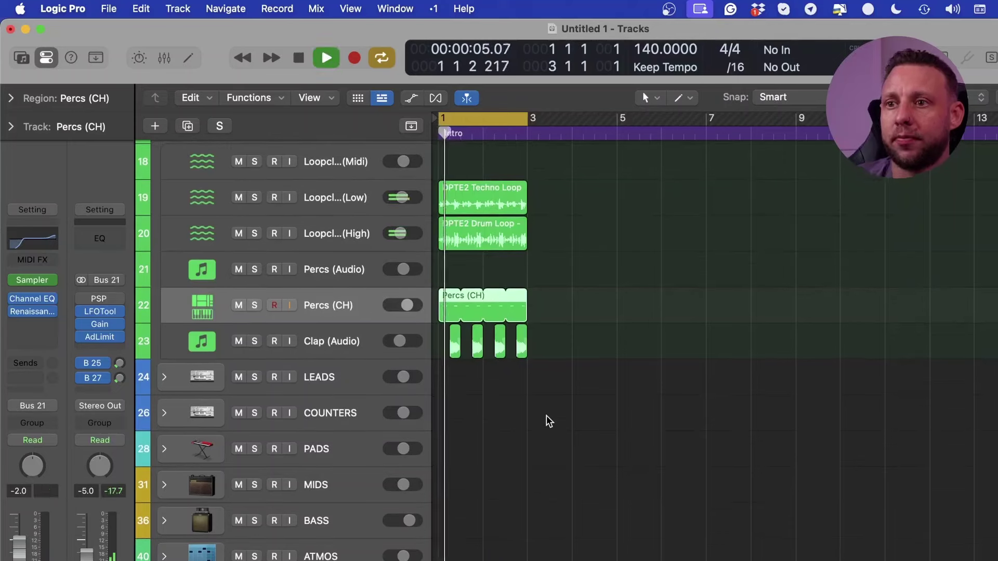
scroll(537, 524, up, 1)
key(space)
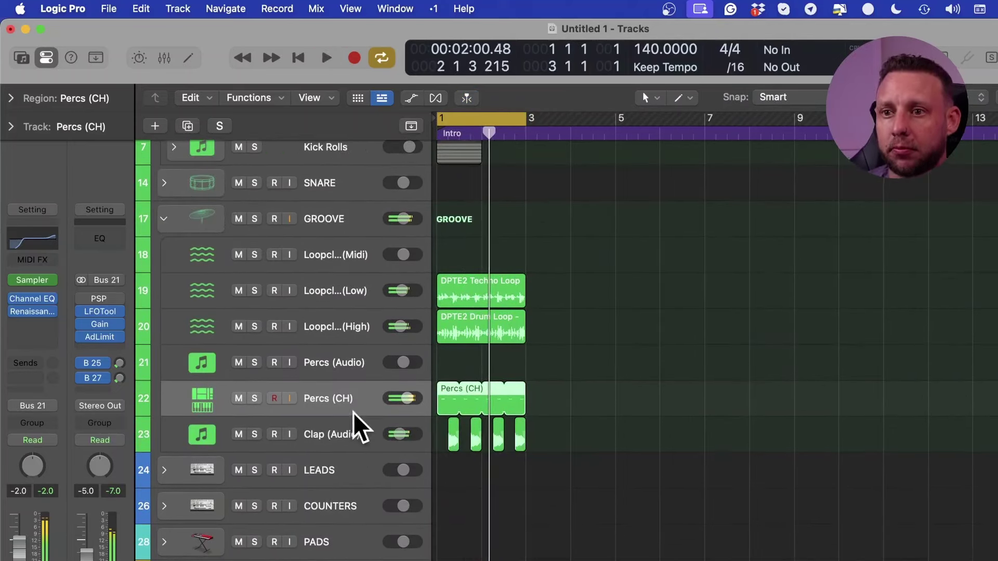
Duplicate the Percs (CH) track as Percs (16th) and copy the Percs (CH) region onto it
key(super+d)
double_click(344, 437)
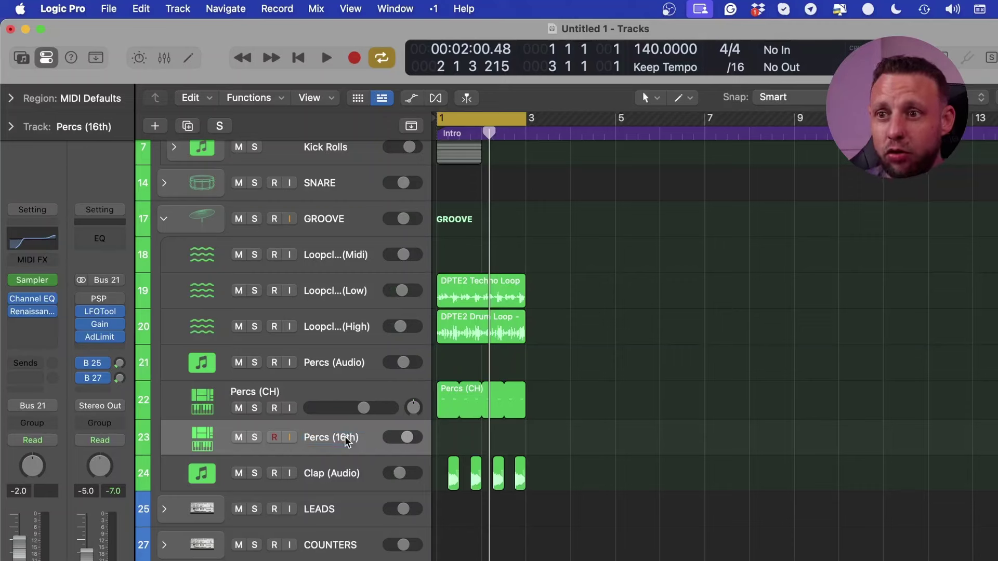
drag(448, 416, 448, 435)
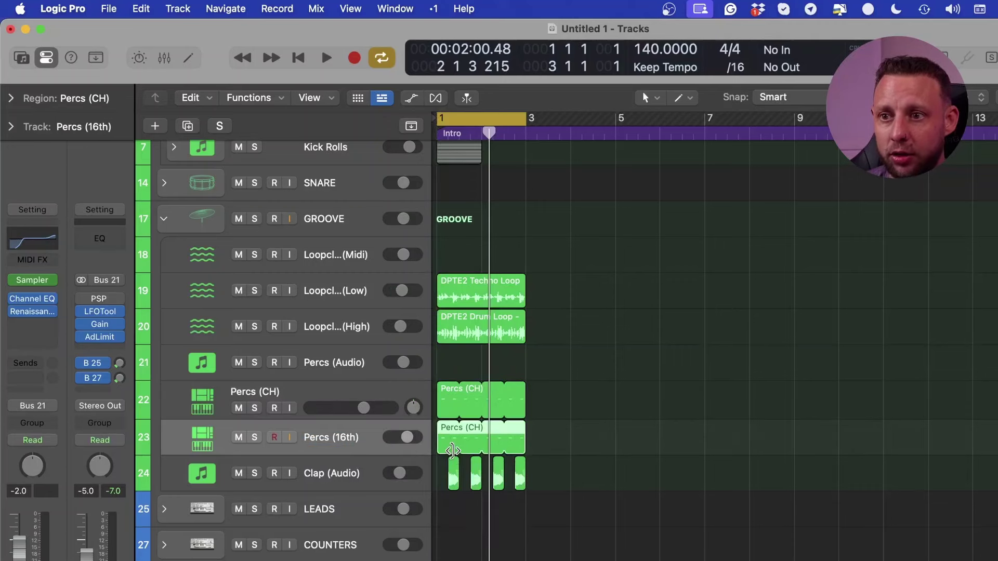
Reduce the Percs (16th) region to a single F5 note and copy it to fill the first beat with four 16th notes
drag(524, 447, 380, 474)
double_click(470, 442)
key(Delete)
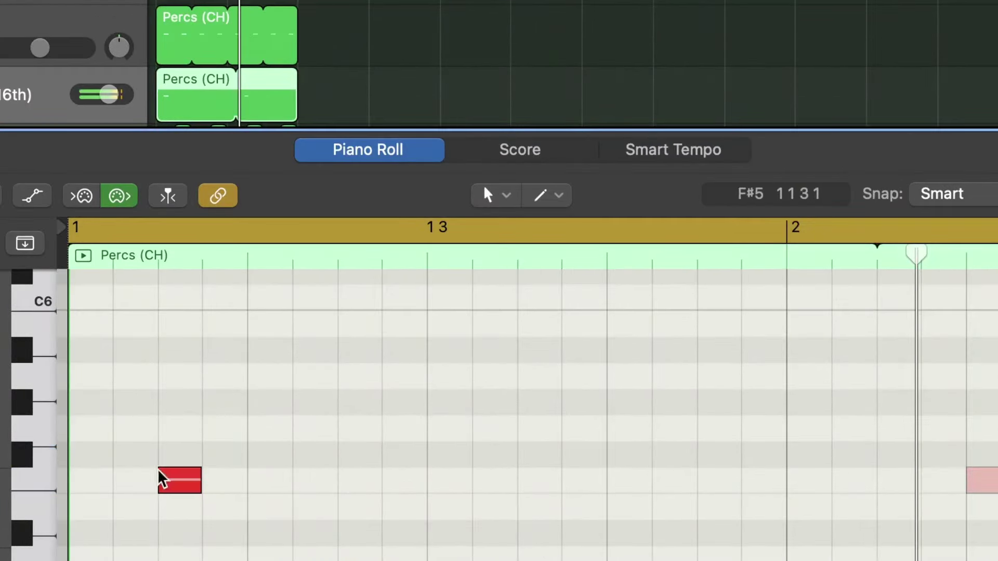
drag(163, 478, 82, 478)
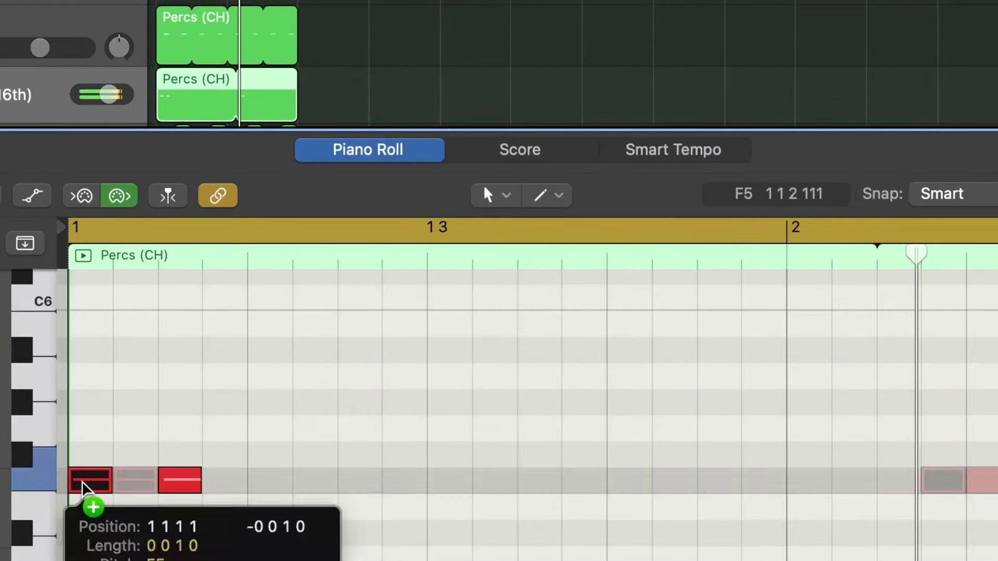
click(190, 494)
drag(189, 494, 232, 490)
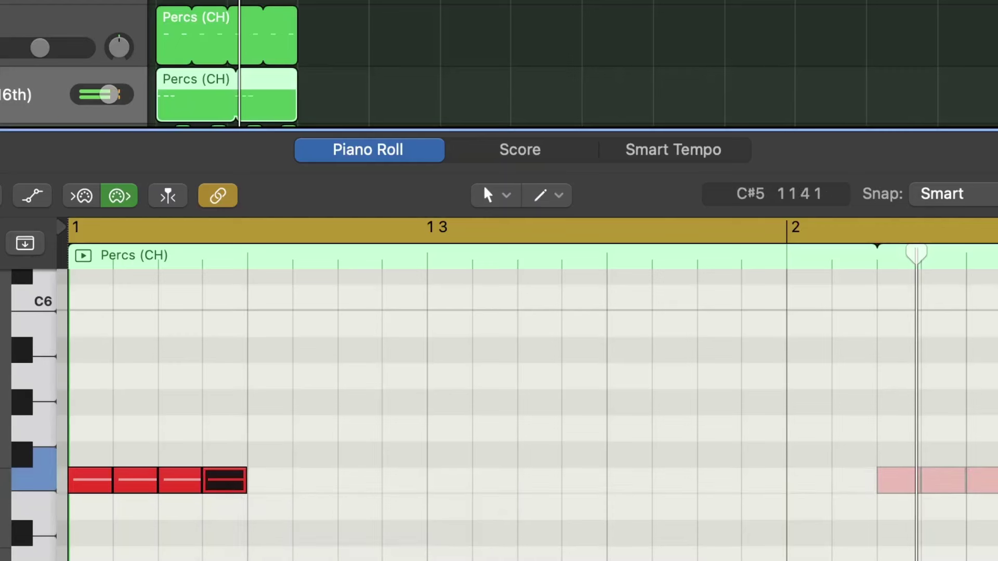
Vary the four 16th notes with the Velocity tool: first medium, second slightly higher, third very low, fourth moderately high
click(151, 554)
key(t)
key(v)
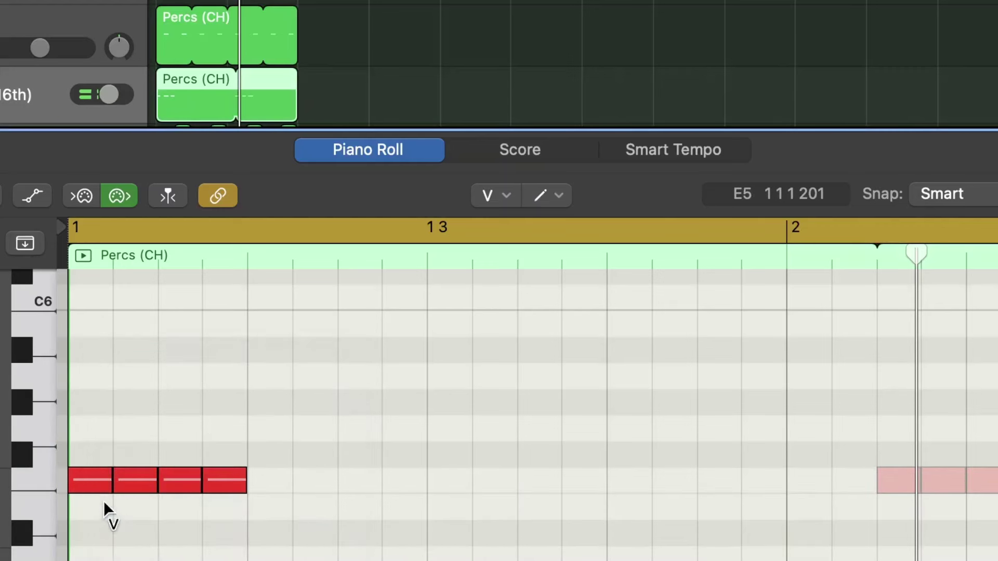
drag(91, 486, 96, 560)
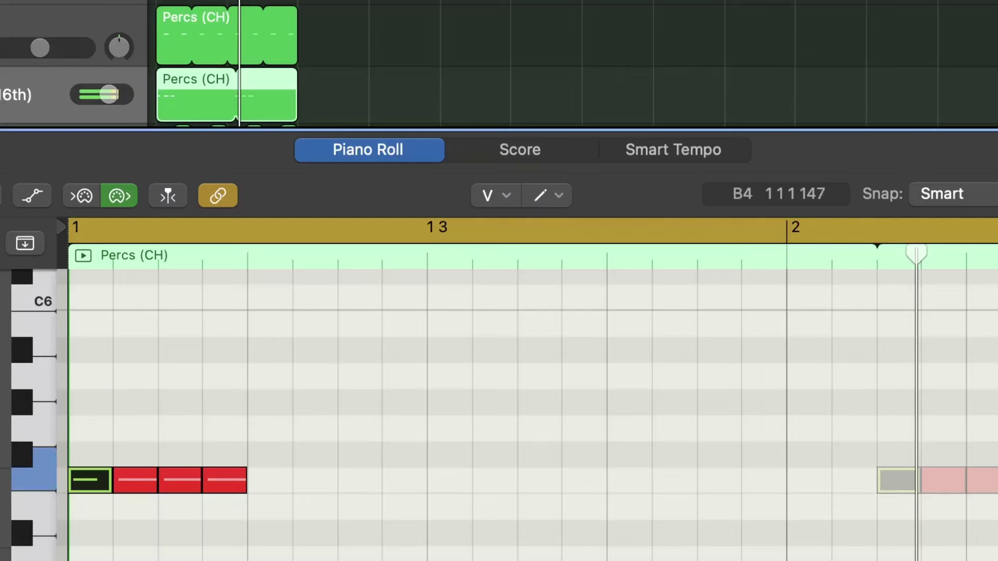
drag(148, 488, 141, 532)
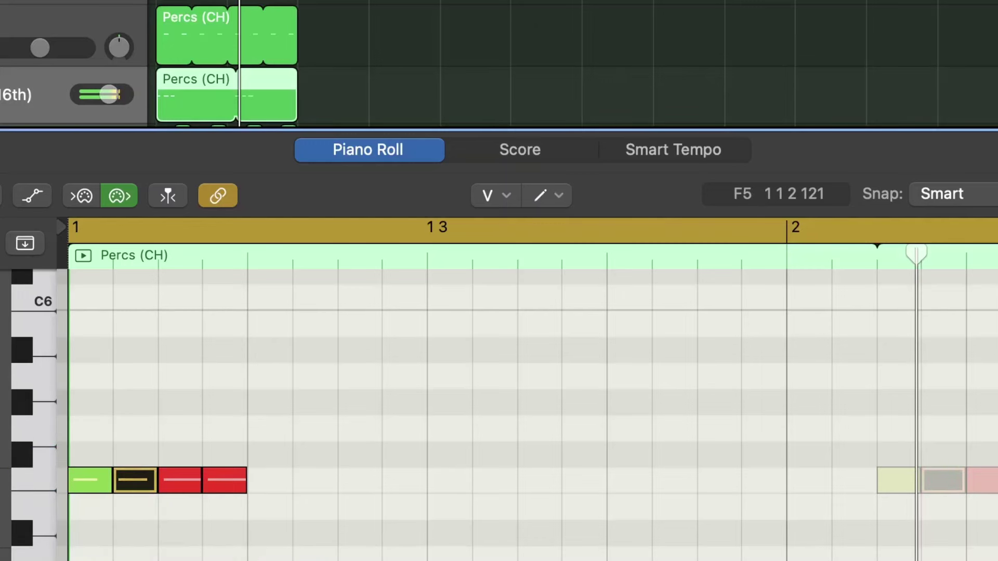
drag(171, 480, 229, 504)
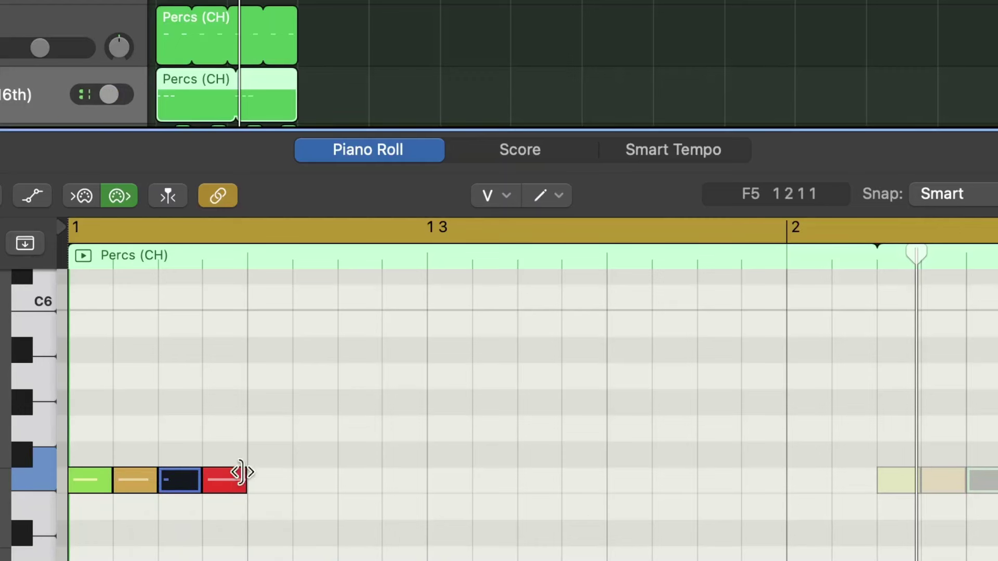
drag(222, 479, 221, 531)
key(Escape)
key(Escape)
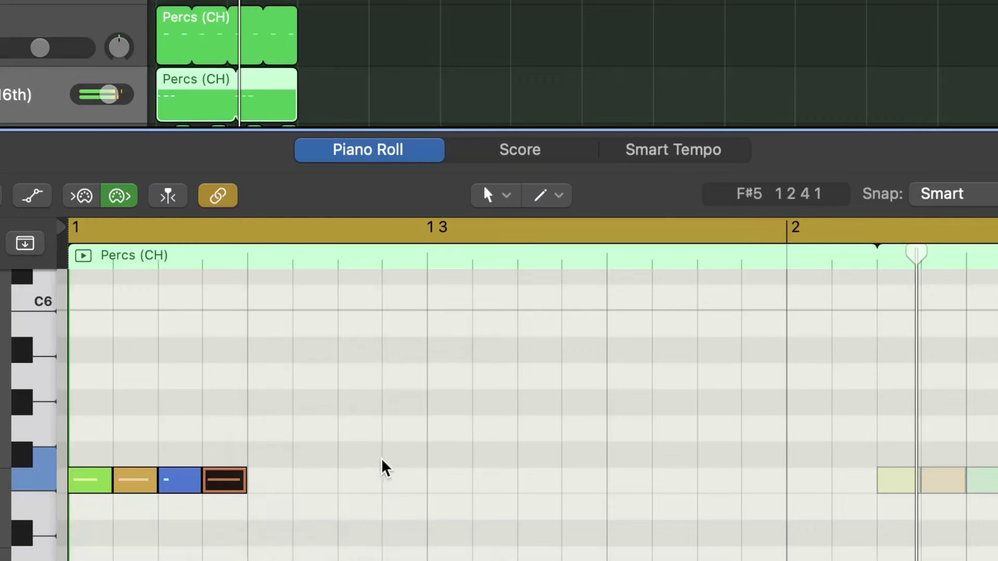
Repeat the four-note velocity pattern three times to fill the first bar with 16th notes
drag(383, 467, 49, 533)
key(super+r)
key(super+r)
key(super+r)
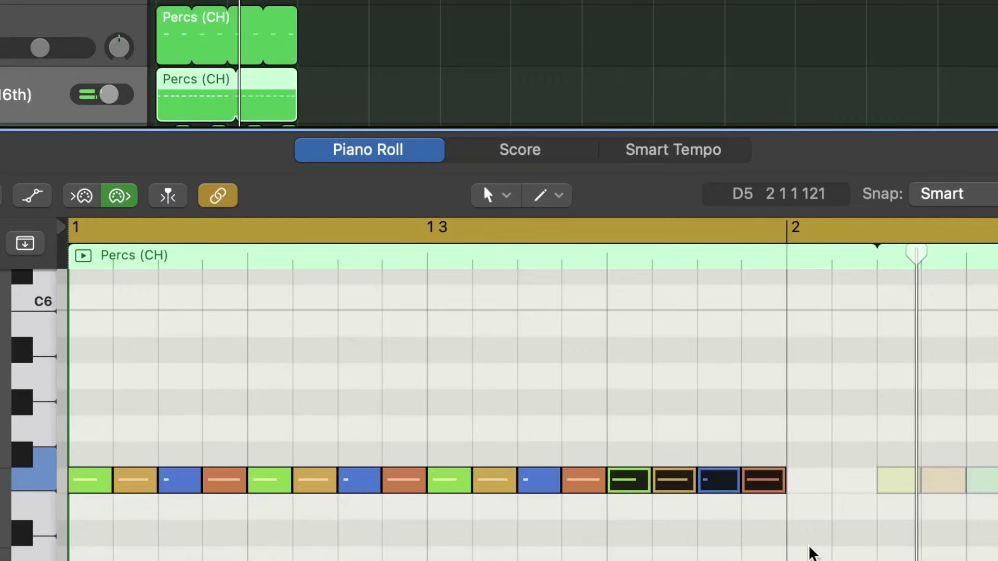
click(811, 552)
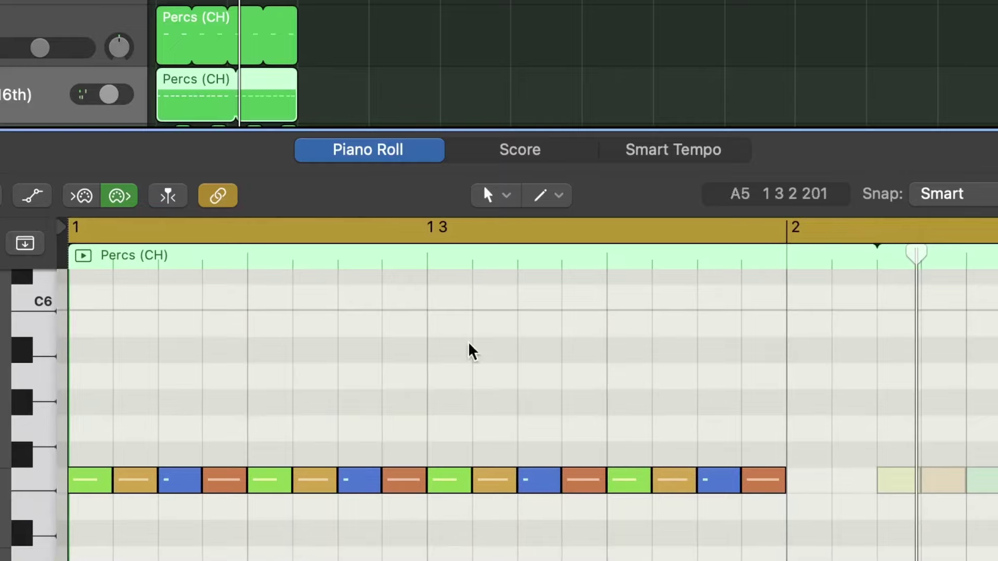
Resize the Percs (16th) region so that it loops every full bar up to bar 3
key(super+Right)
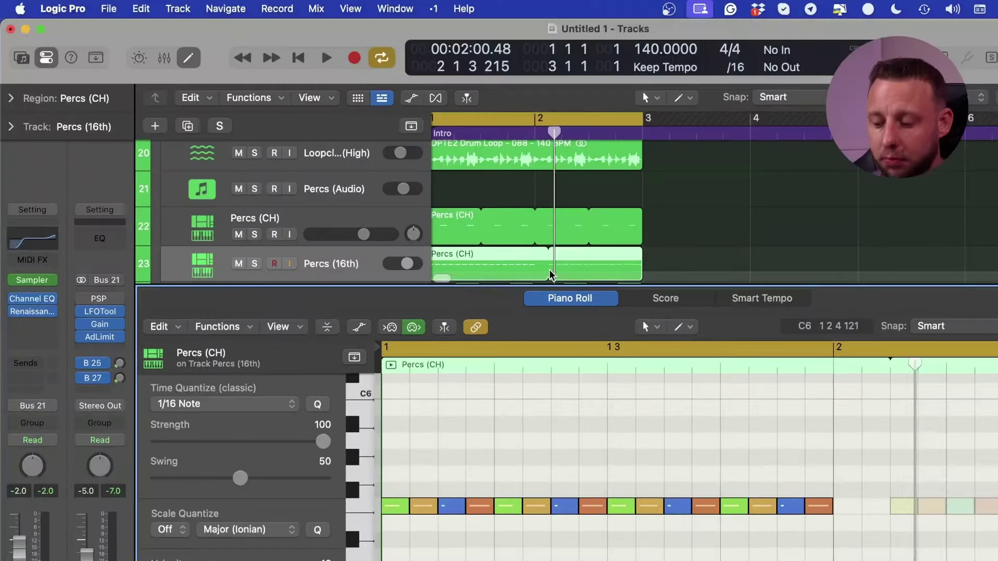
key(e)
click(703, 251)
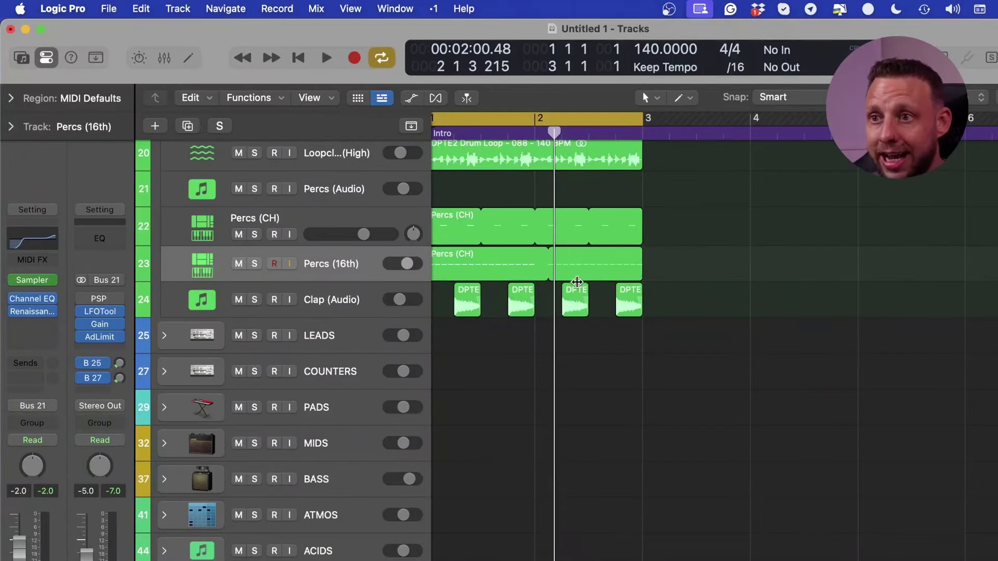
drag(550, 271, 643, 257)
click(540, 274)
Transpose all 16 notes of the Percs (16th) pattern up to G5 and set the track volume to -2.4 dB while auditioning the groove
double_click(481, 258)
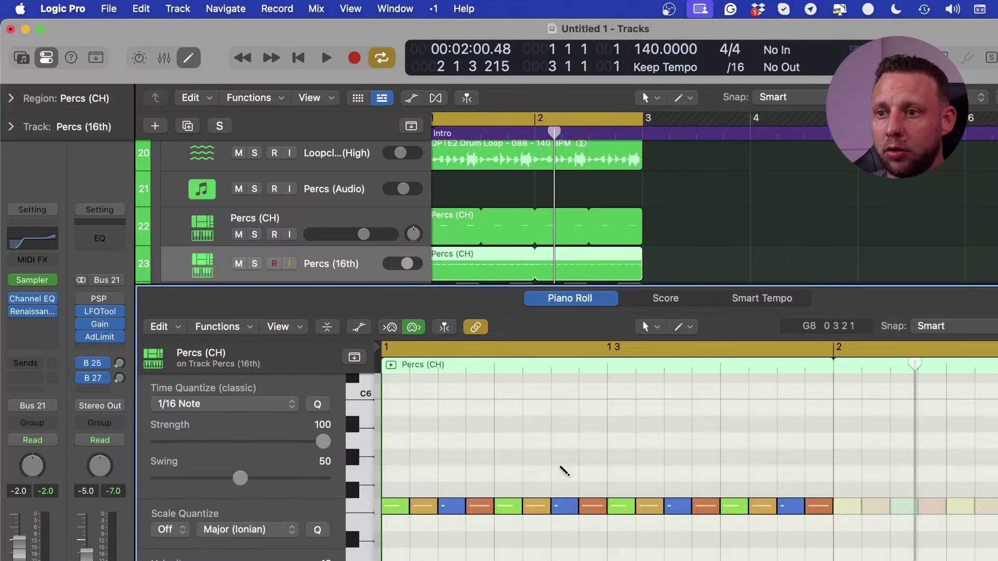
key(super+a)
key(space)
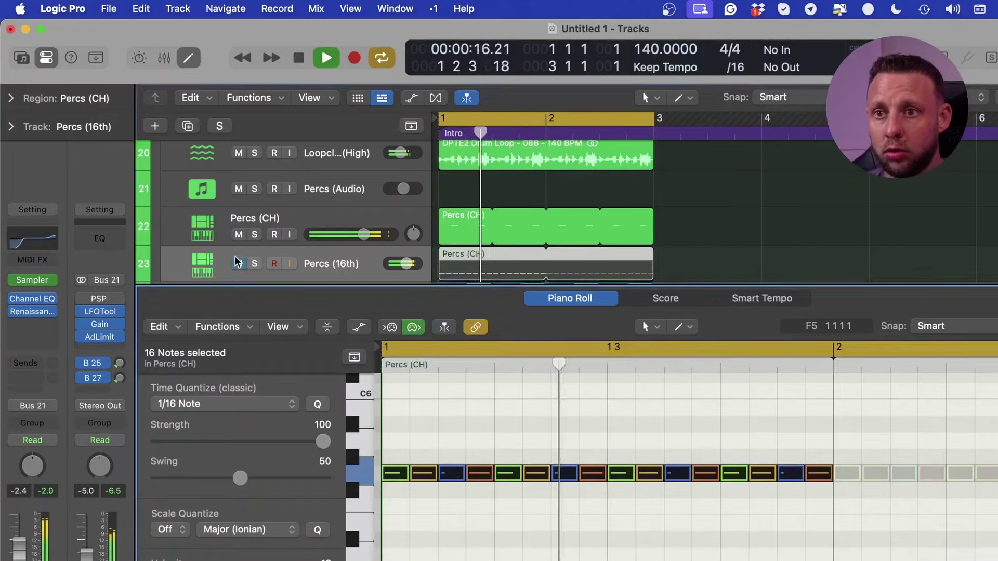
click(472, 445)
key(space)
key(super+a)
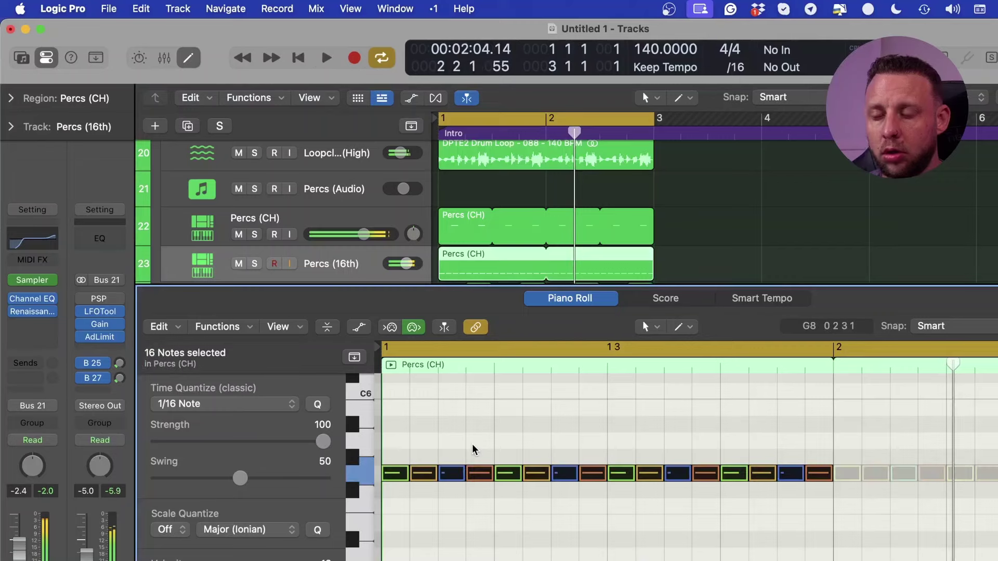
key(e)
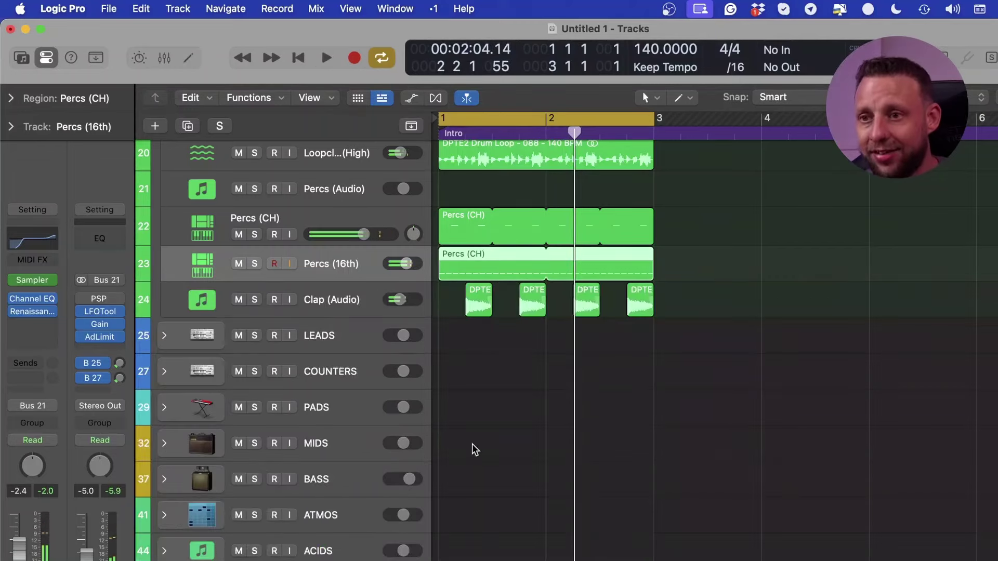
Raise the 16 notes of Percs (16th) to G#5, and pan Percs (CH) to -9 and Percs (16th) to +10
double_click(451, 272)
key(super+a)
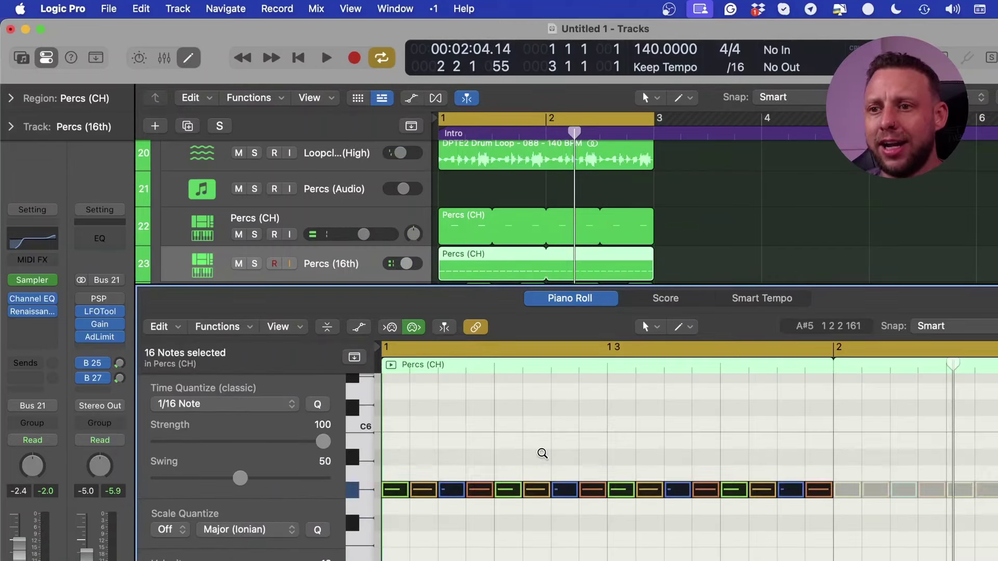
click(308, 231)
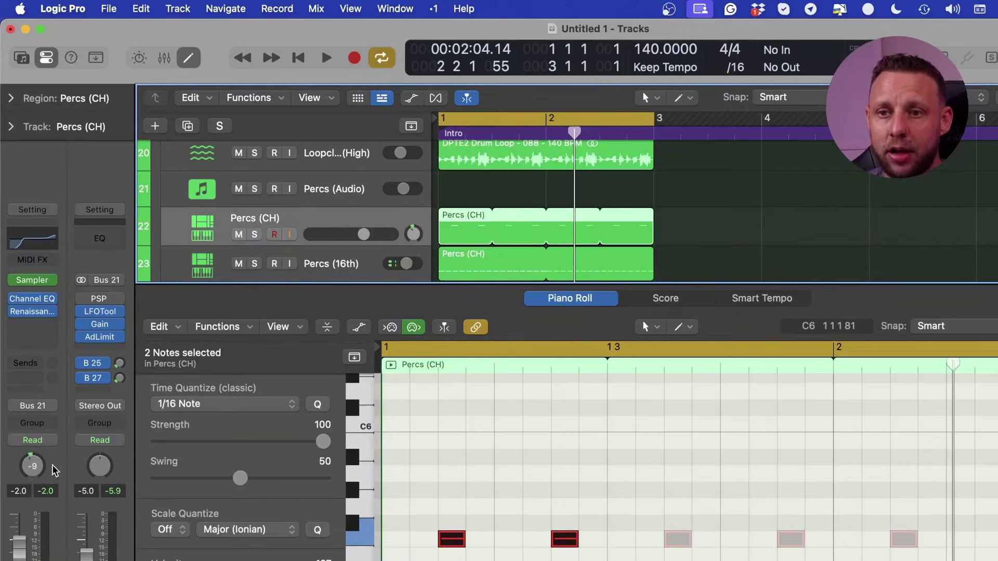
click(330, 262)
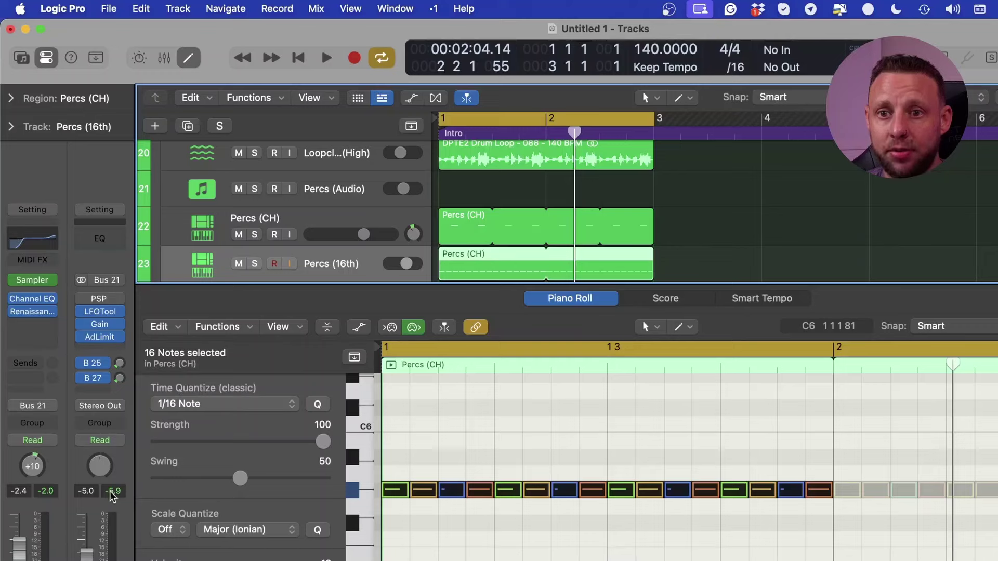
Transpose the 16 notes up to A#5 during playback, lower Percs (16th) to -5.7 dB and compare it soloed and unsoloed
key(alt+Up)
key(space)
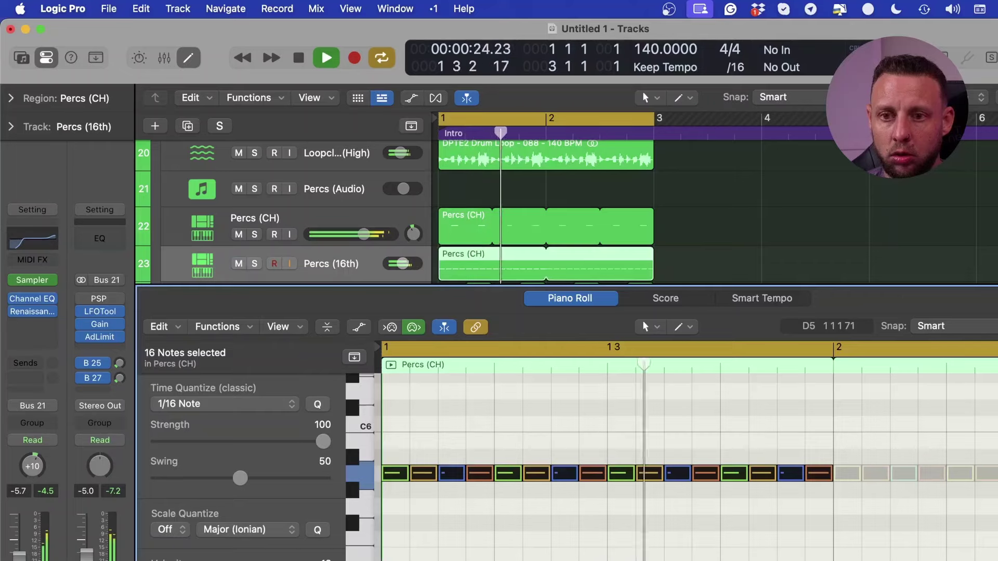
key(alt+Up)
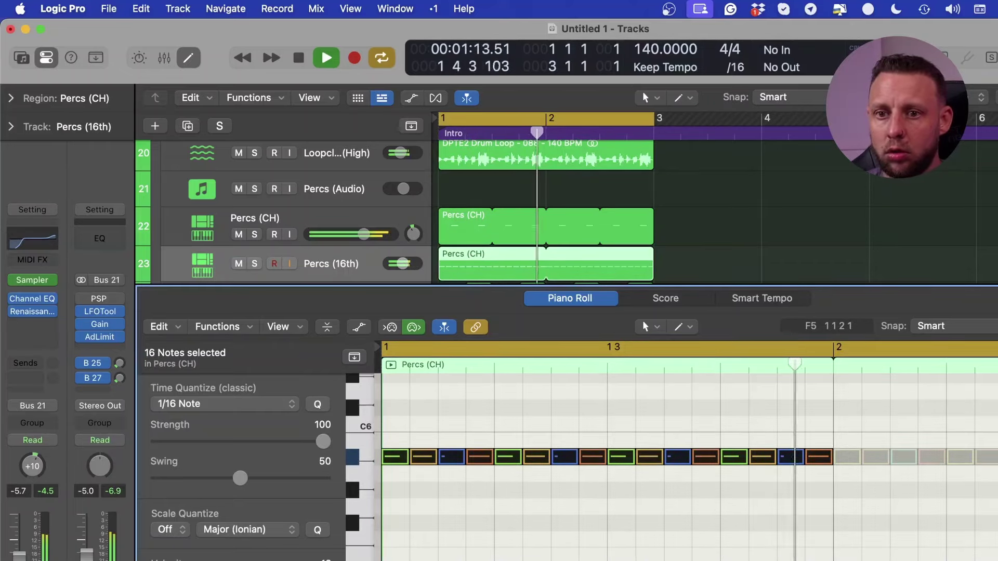
key(ctrl+s)
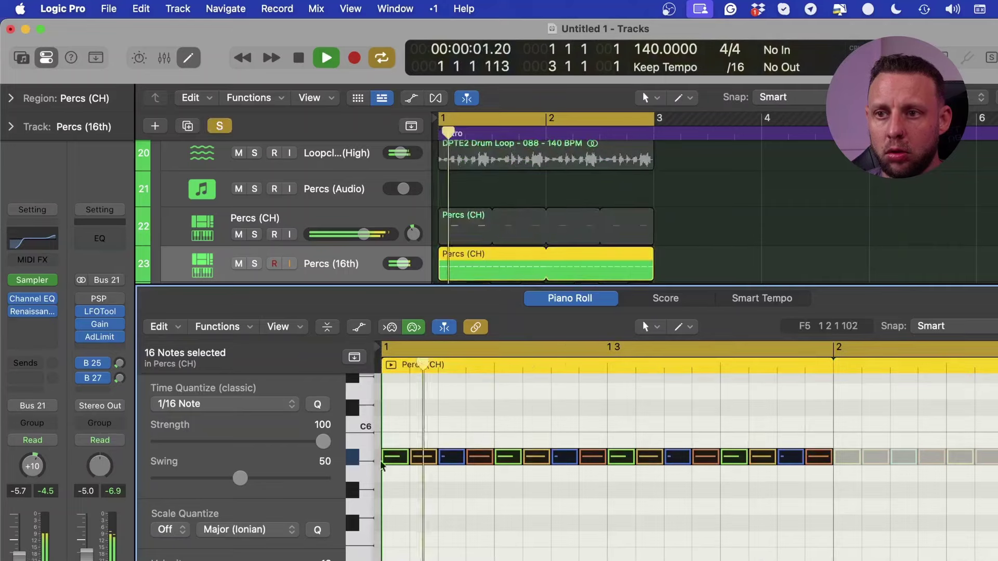
key(ctrl+s)
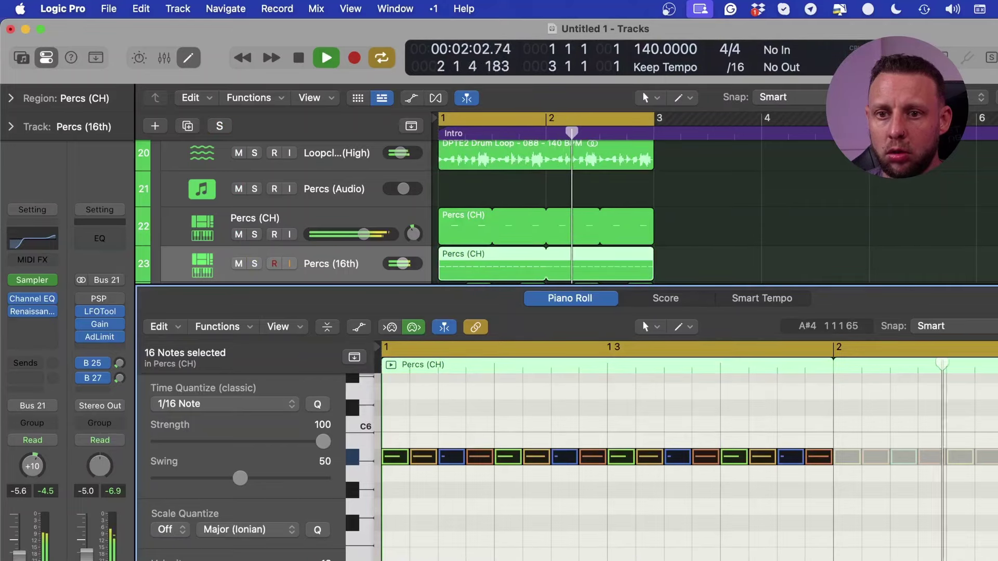
Set the Percs (16th) Renaissance Axx gain to -13.1 and threshold to -9.1, and raise the track volume to -1.5 dB
key(v)
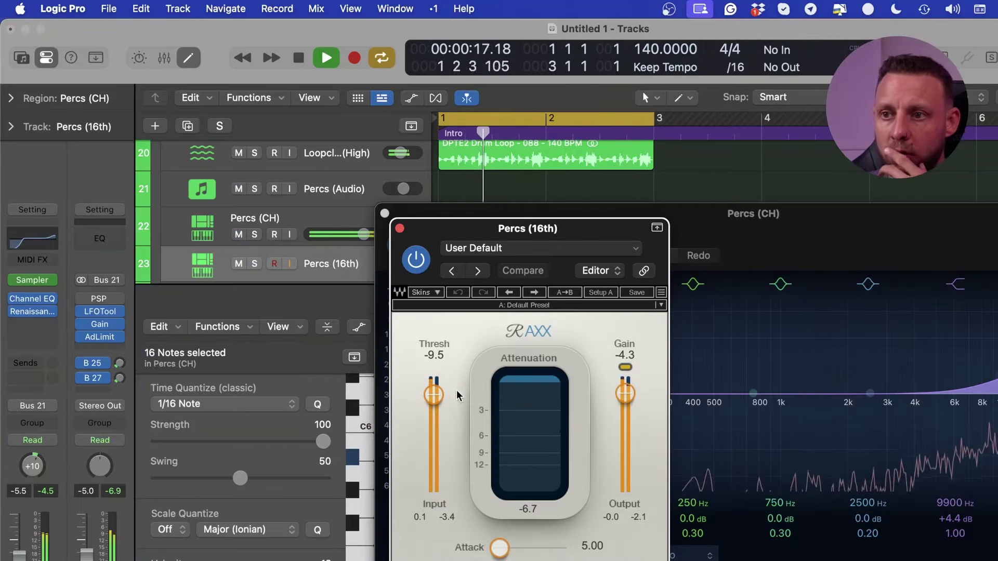
drag(625, 394, 625, 427)
drag(434, 395, 433, 393)
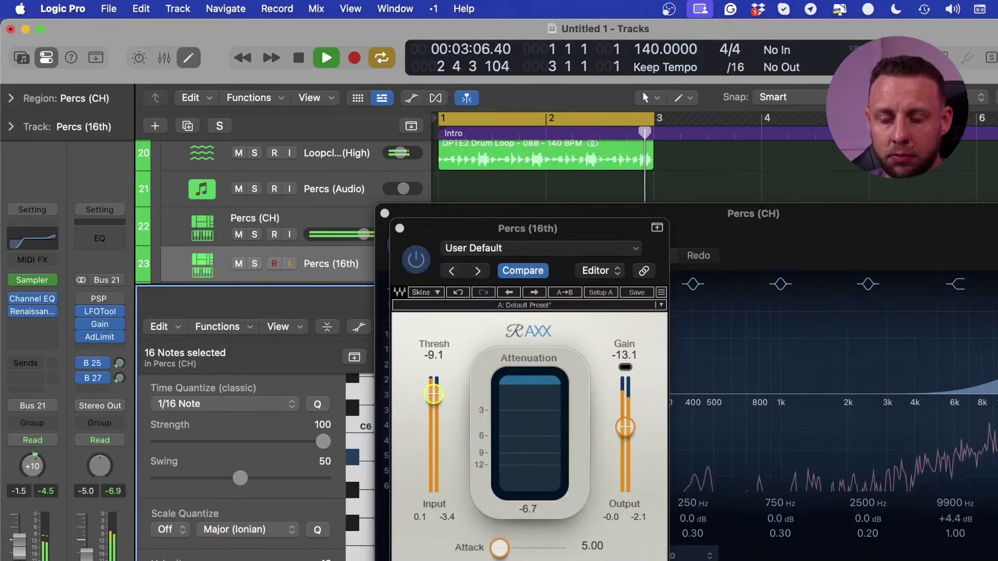
key(v)
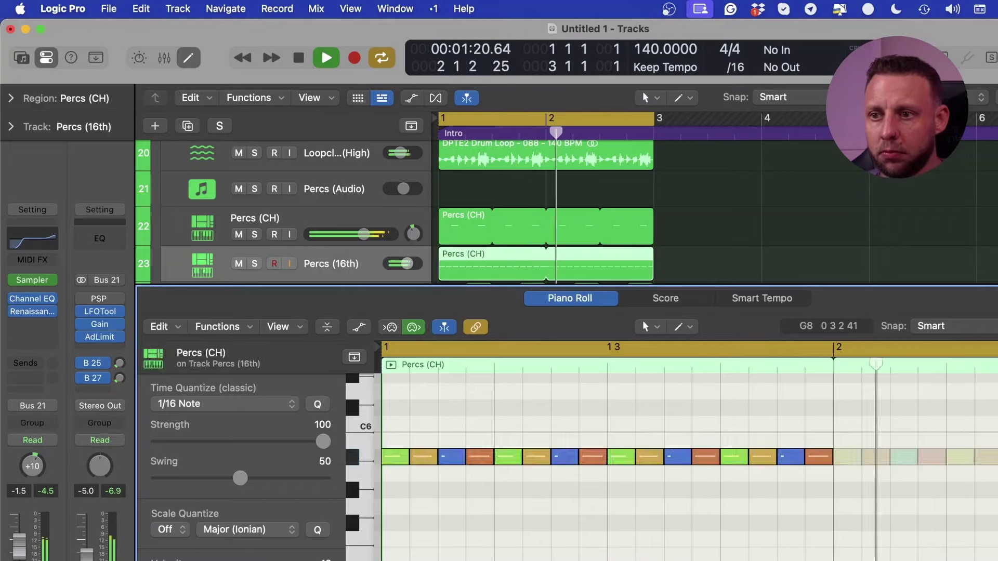
Try all 16 Percs (16th) notes at higher pitches, raising them semitone by semitone to D#6 and on up another octave
key(super+a)
key(alt+Up)
key(alt+Up)
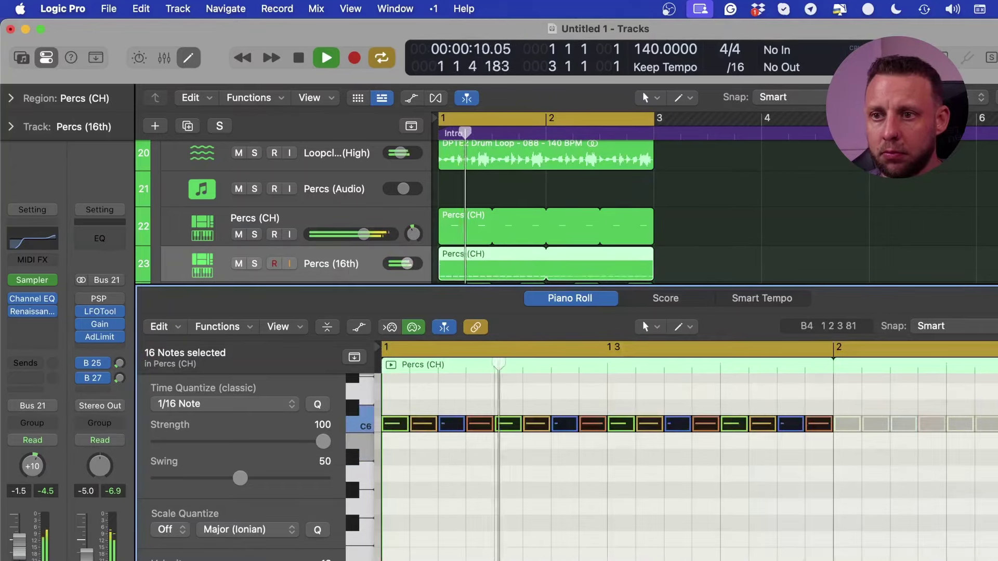
key(alt+Up)
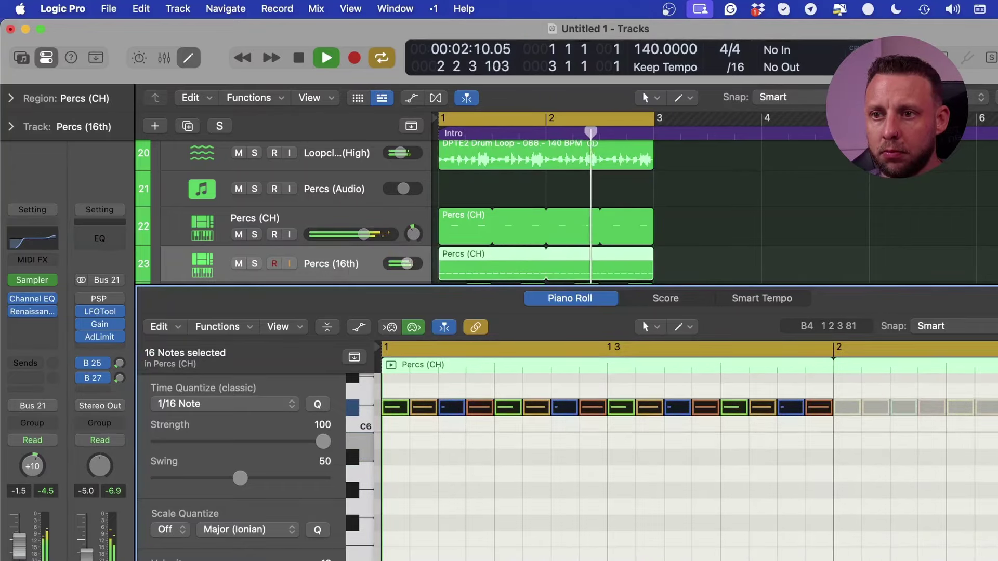
key(alt+Up)
key(alt+Up)
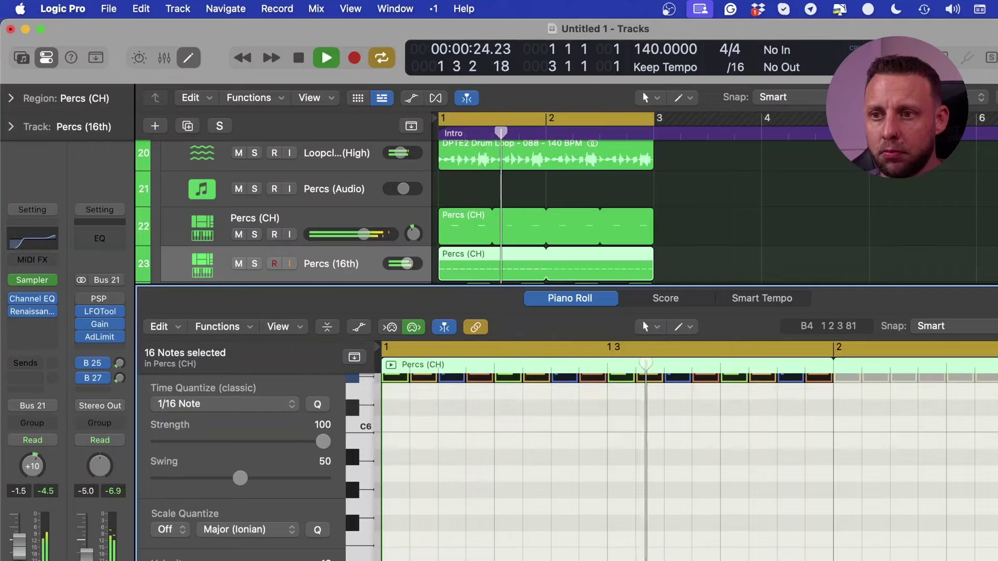
key(shift+alt+Up)
Lower the 16 selected Percs (16th) notes by octaves and semitones to B3, and restart playback to hear the result
key(shift+alt+Down)
key(shift+alt+Down)
key(alt+Down)
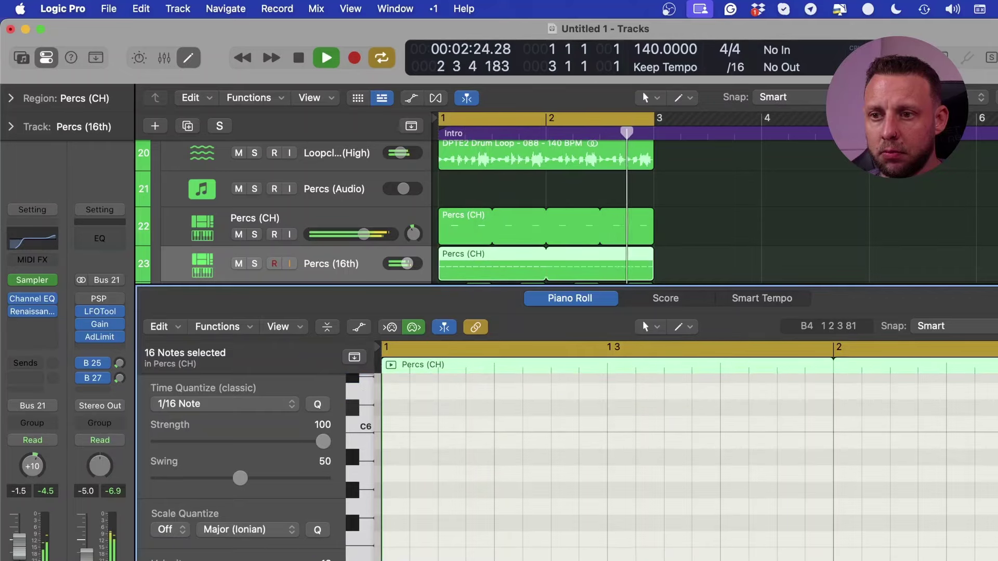
key(shift+alt+Down)
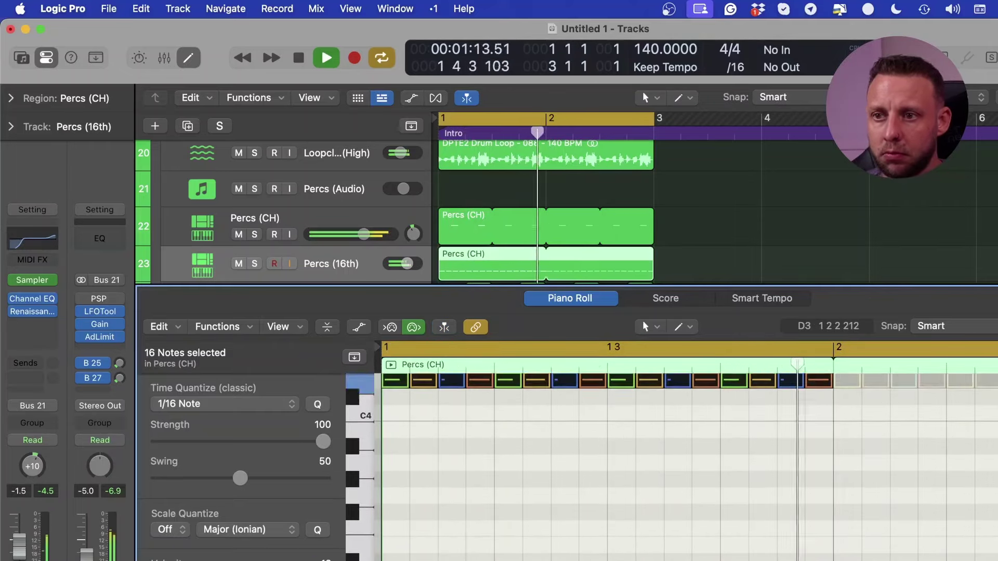
key(alt+Down)
key(alt+Down)
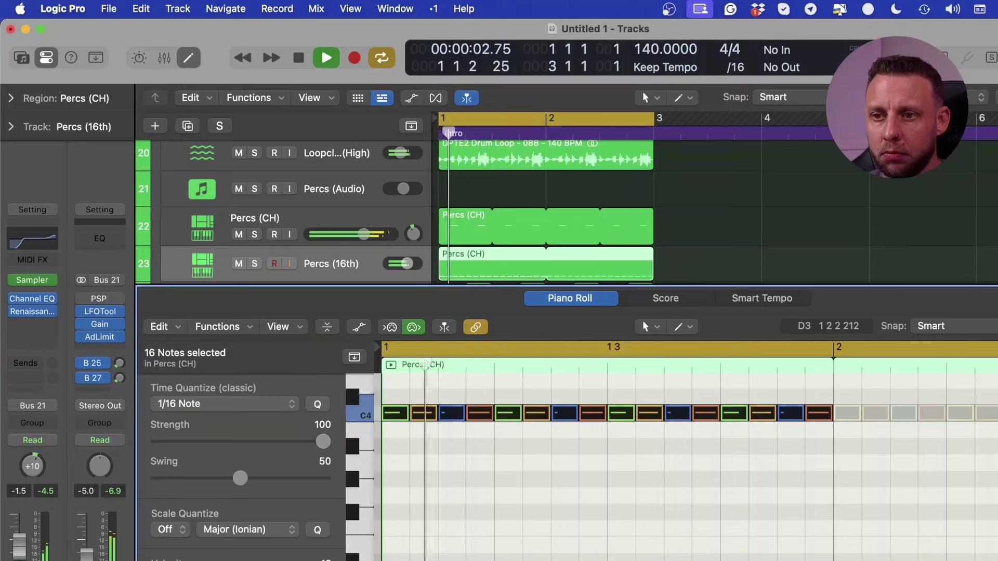
key(space)
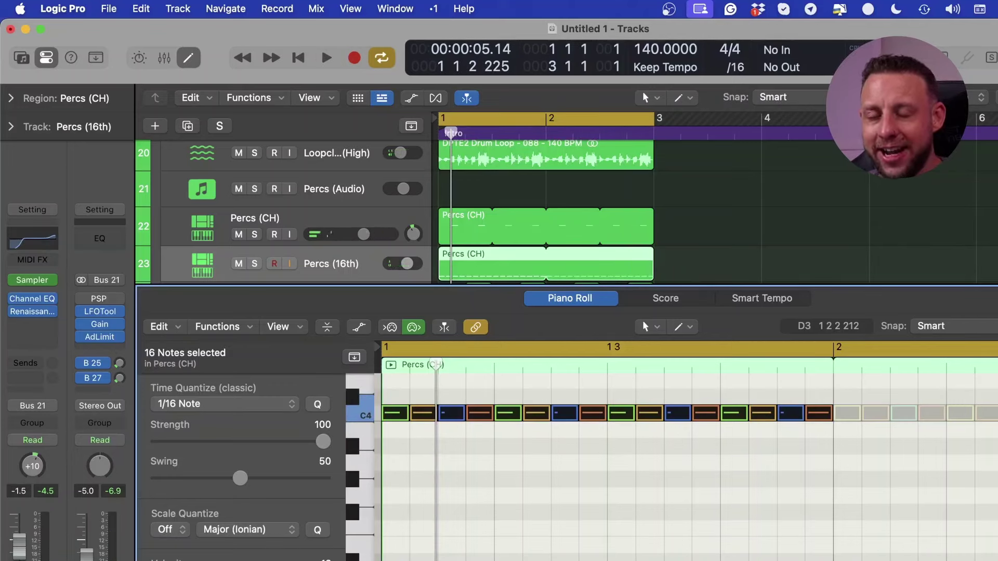
key(alt+Down)
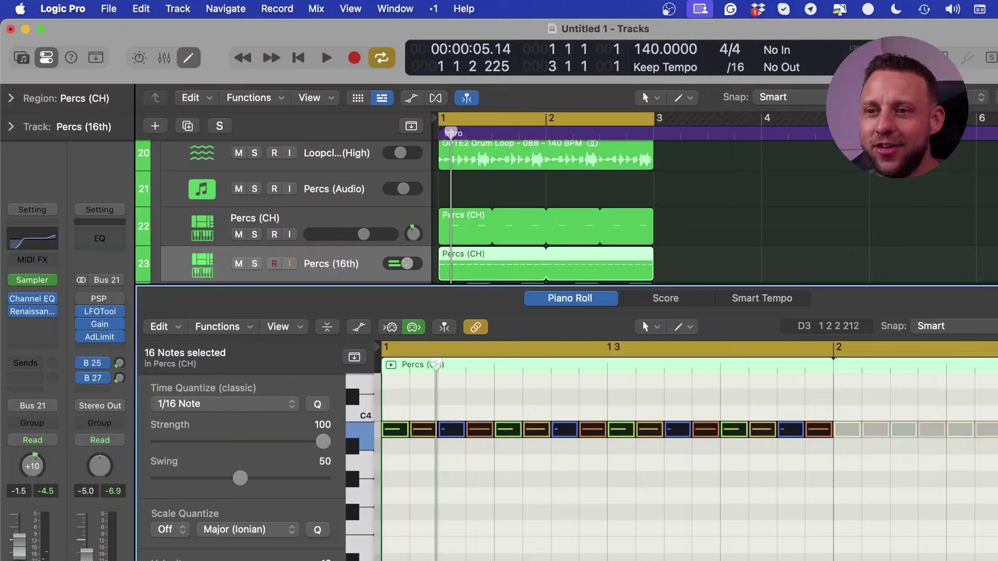
key(space)
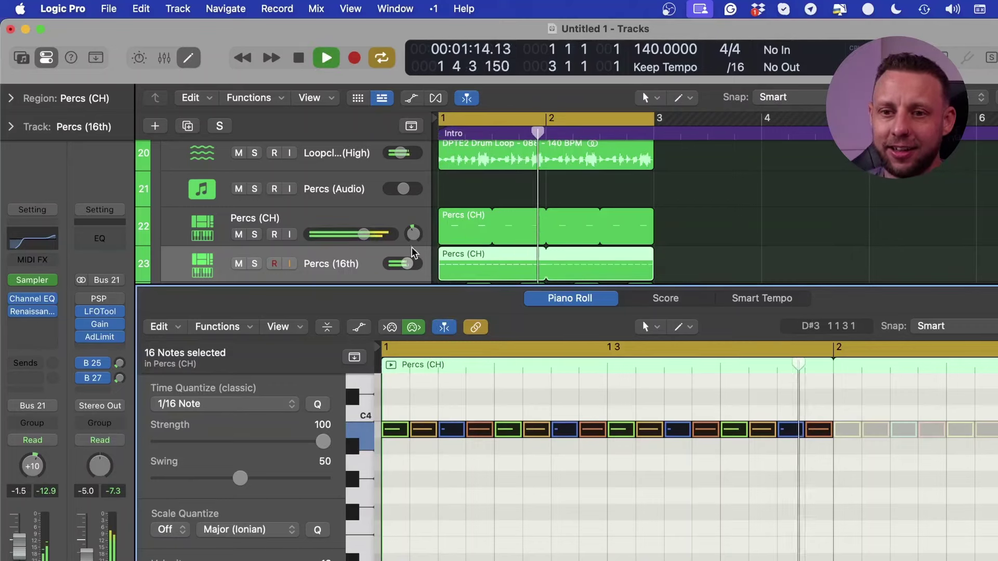
Mute the Percs (CH), Loopcloud (High) and Loopcloud (Low) tracks
click(239, 235)
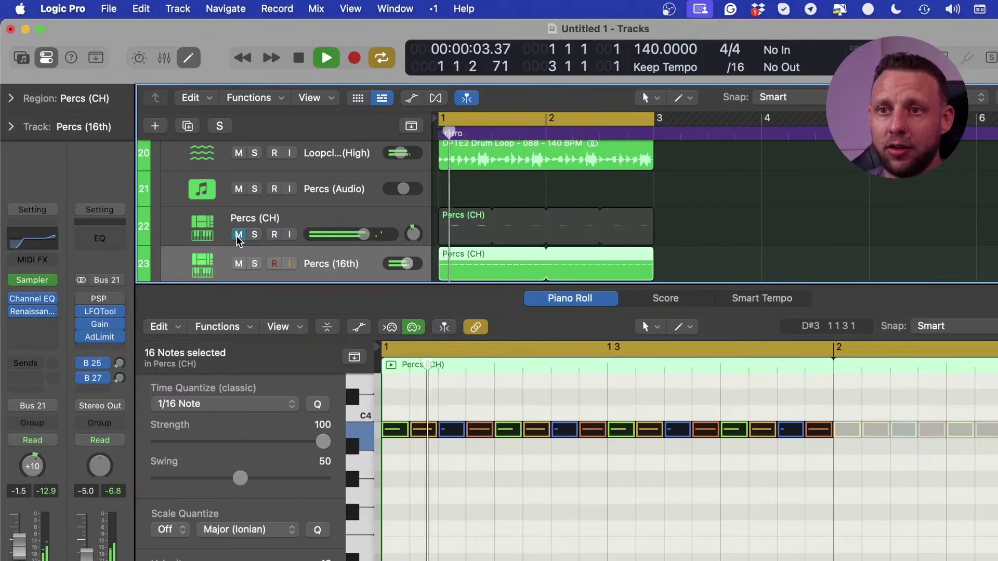
scroll(240, 228, up, 2)
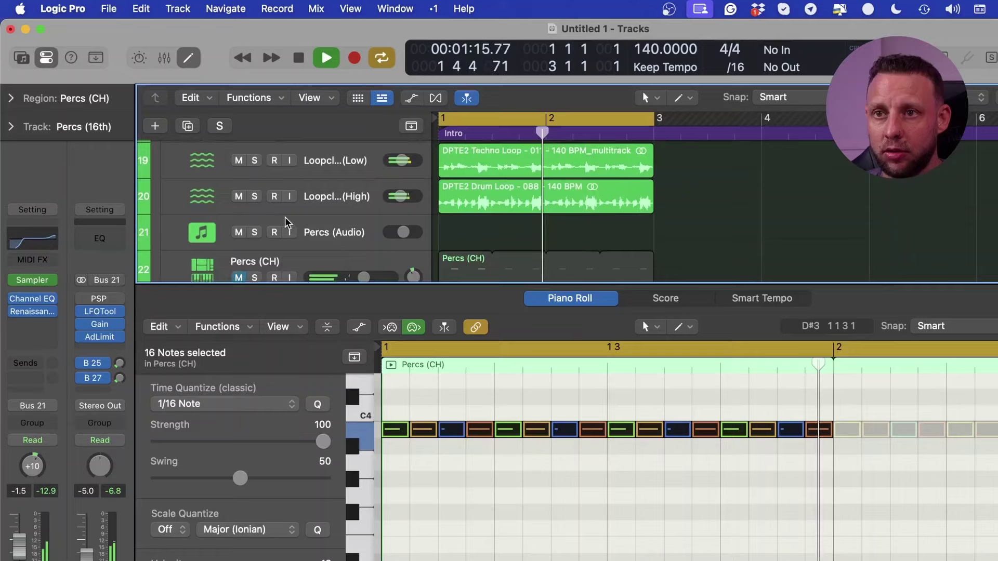
click(241, 208)
click(238, 172)
Transpose all 16 Percs (16th) notes down to G3 during playback and deselect them
click(512, 504)
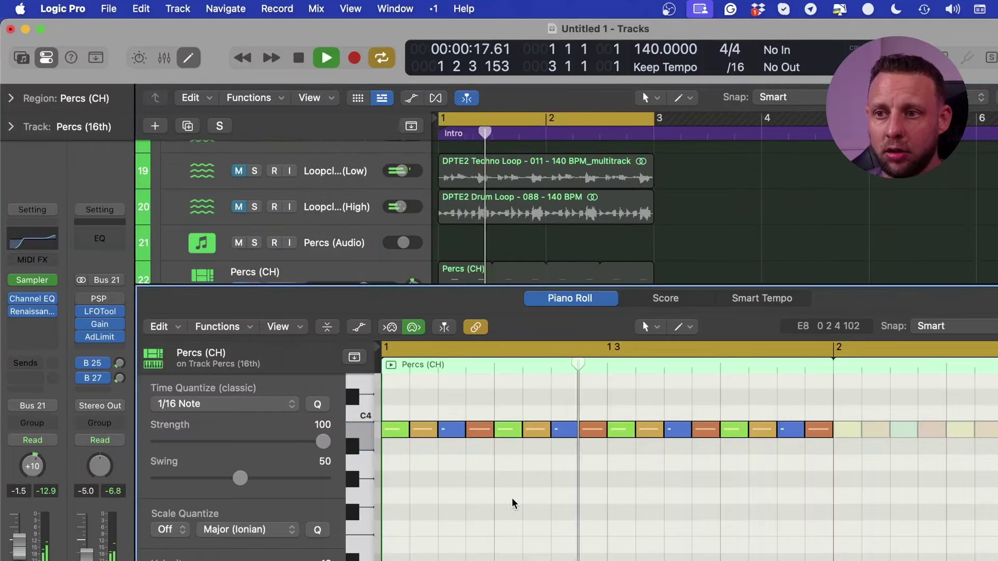
key(super+a)
key(alt+Down)
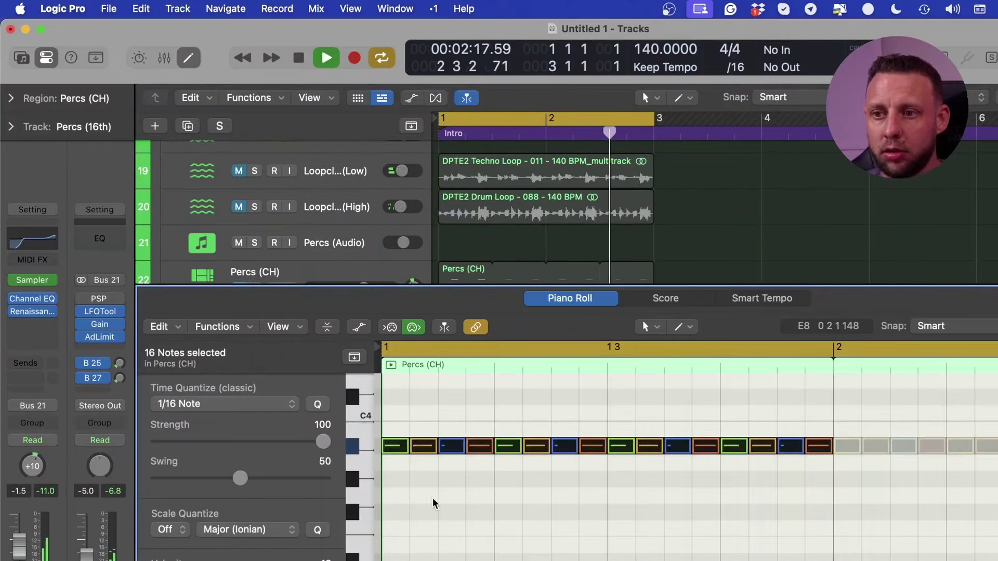
key(alt+Down)
key(alt+Down)
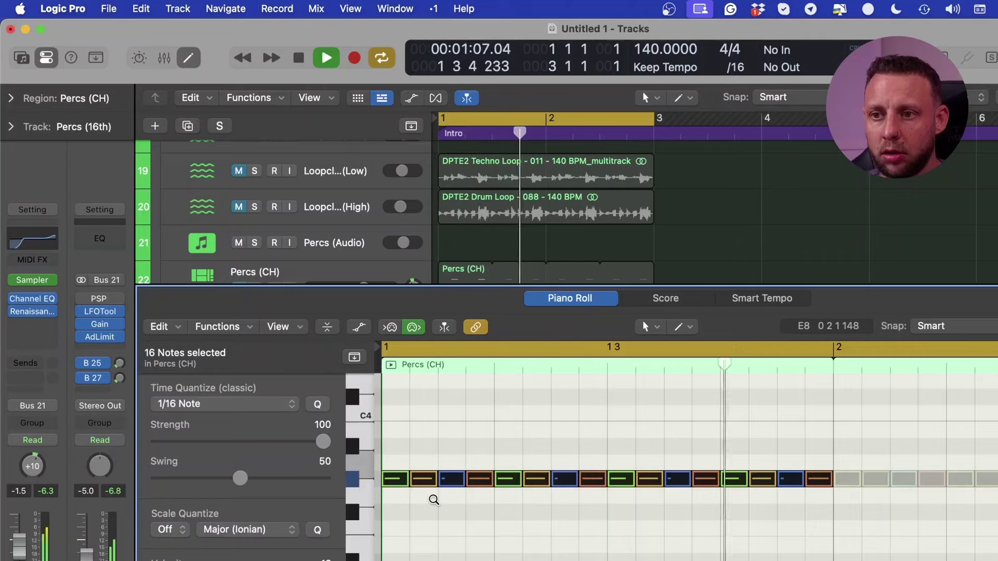
key(alt+Down)
key(alt+Down)
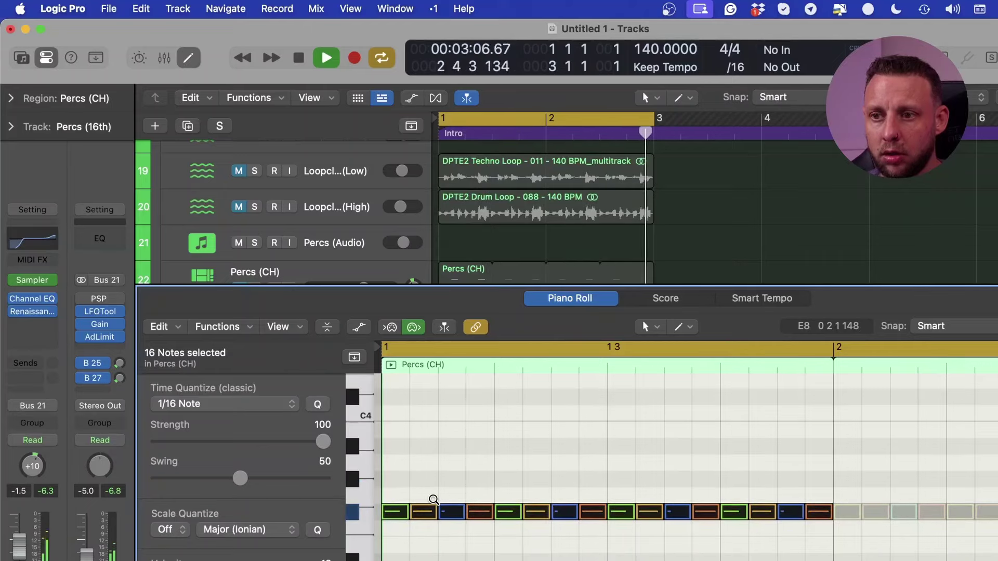
key(alt+Up)
click(466, 468)
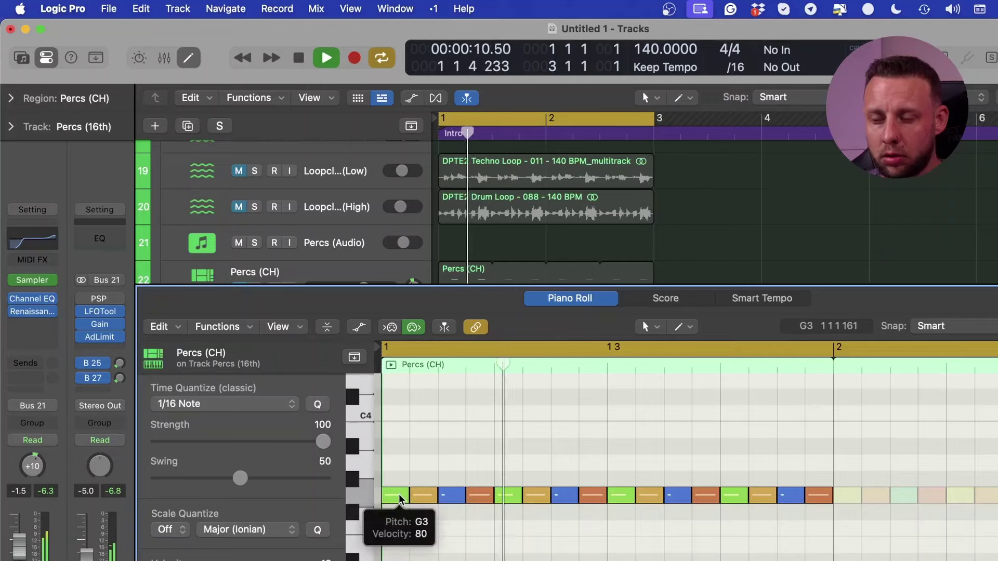
Use the Velocity tool on the notes that fall on the beats, raising the velocity of the beat-four note
key(t)
key(v)
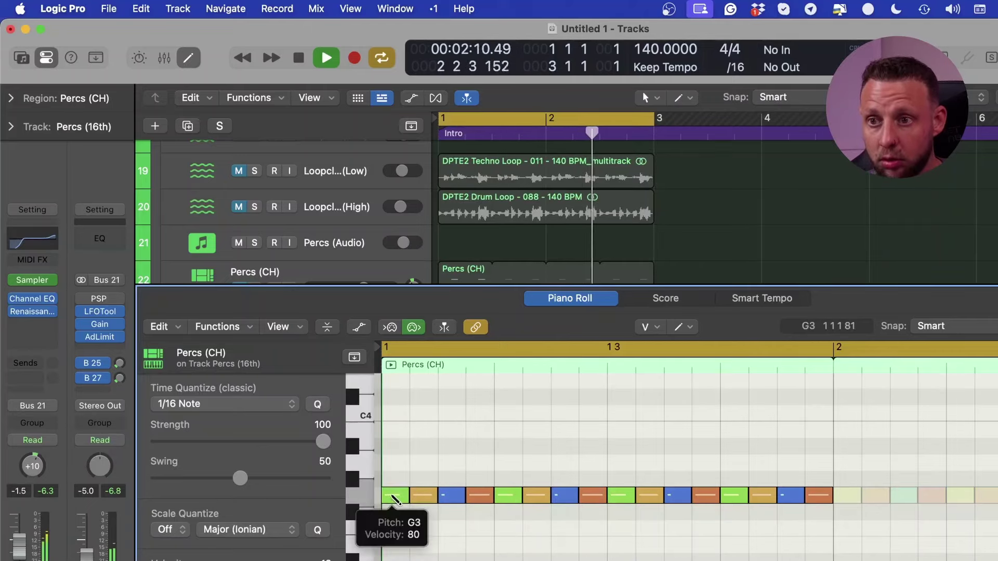
click(393, 497)
click(508, 495)
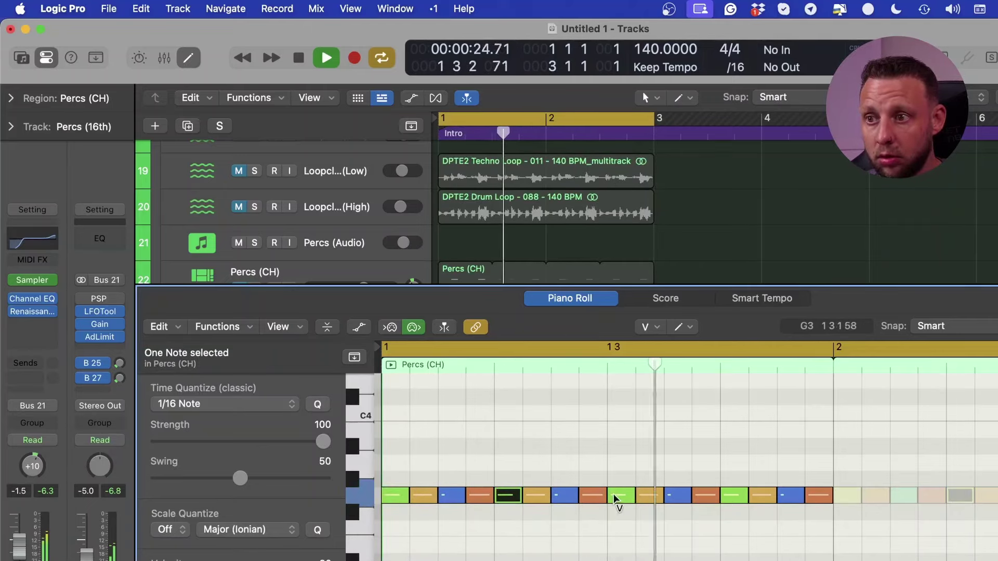
click(735, 496)
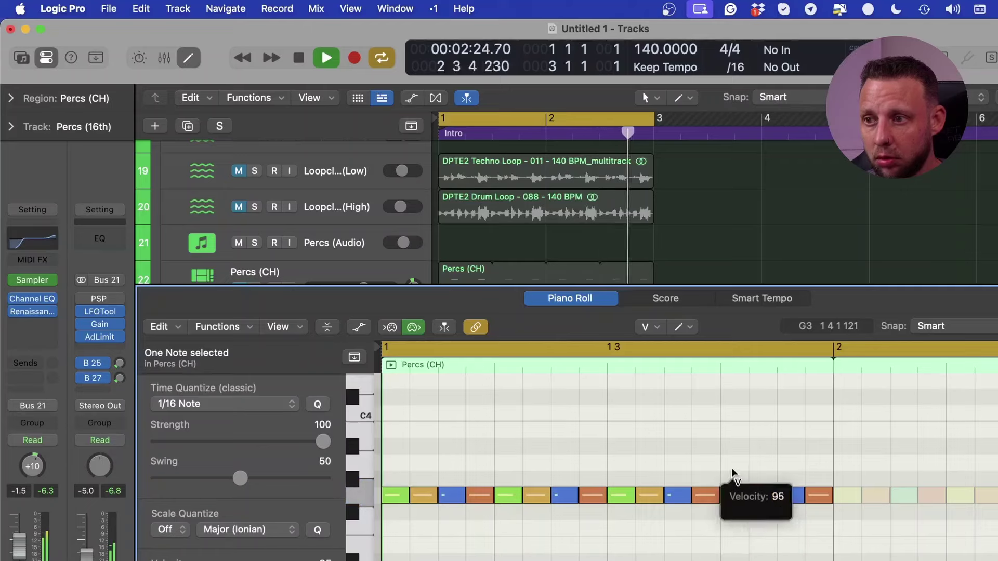
drag(732, 471, 731, 456)
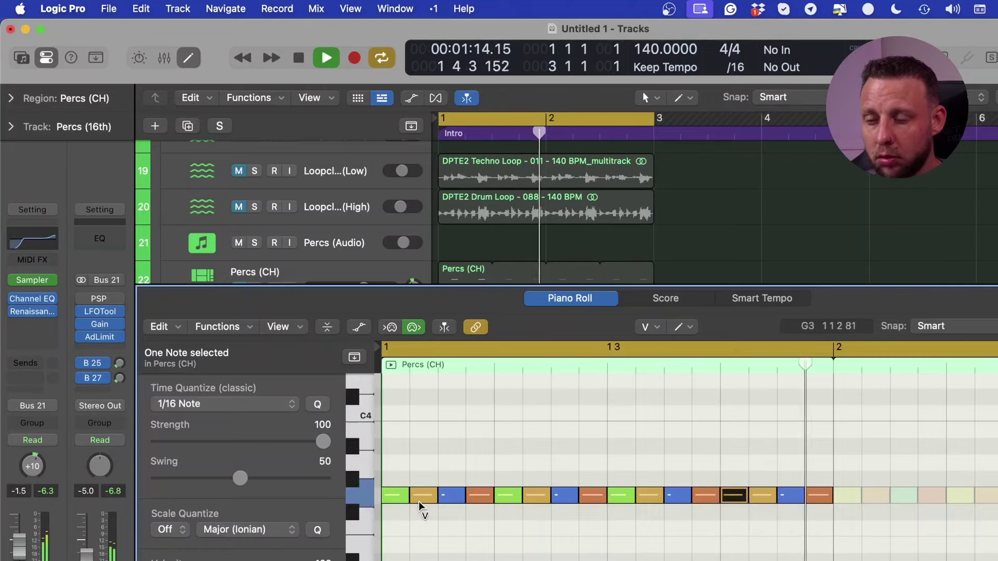
Lower all 16 Percs (16th) notes semitone by semitone to below A#2 while the pattern plays
key(super+a)
key(alt+Down)
key(alt+Down)
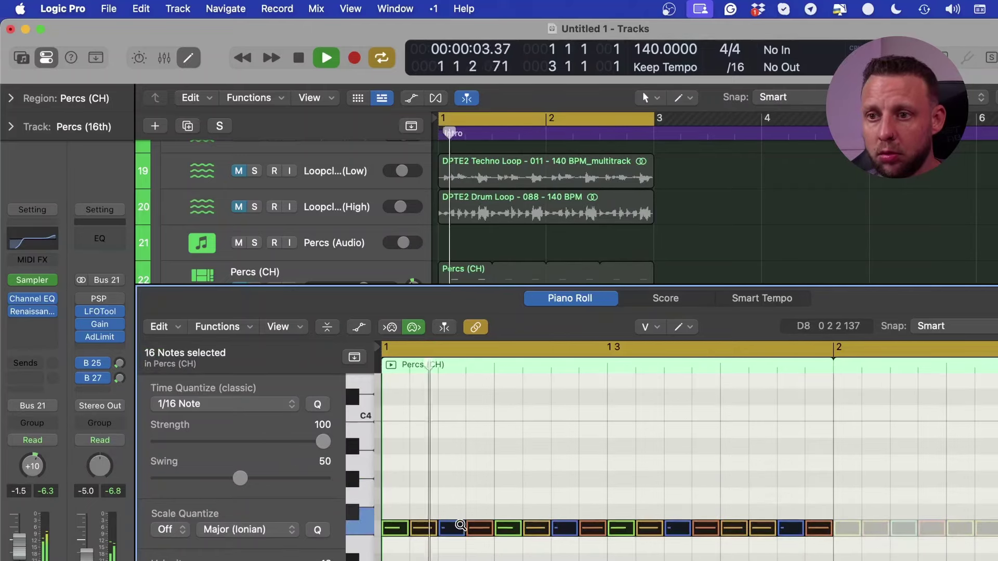
key(alt+Down)
key(alt+Down)
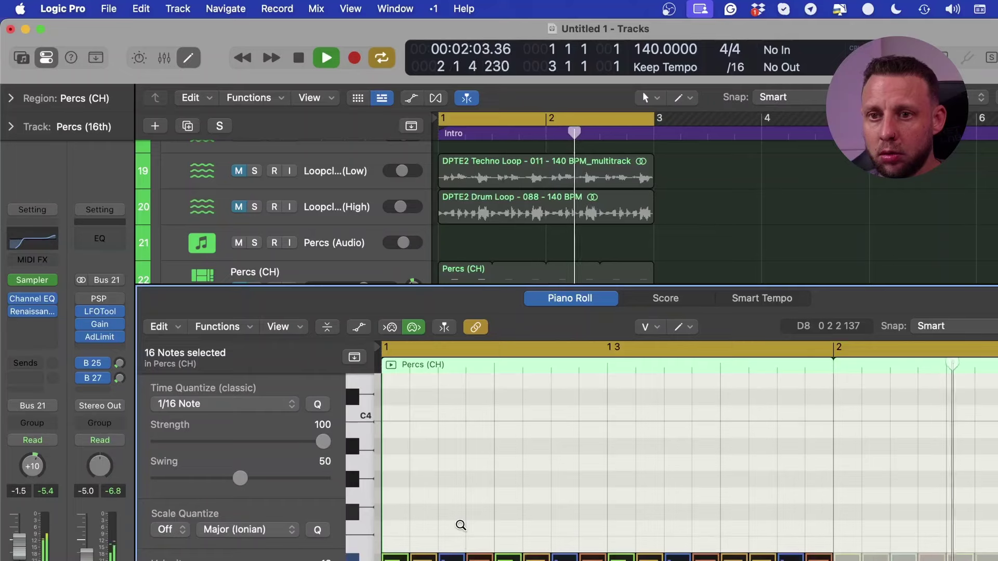
key(alt+Down)
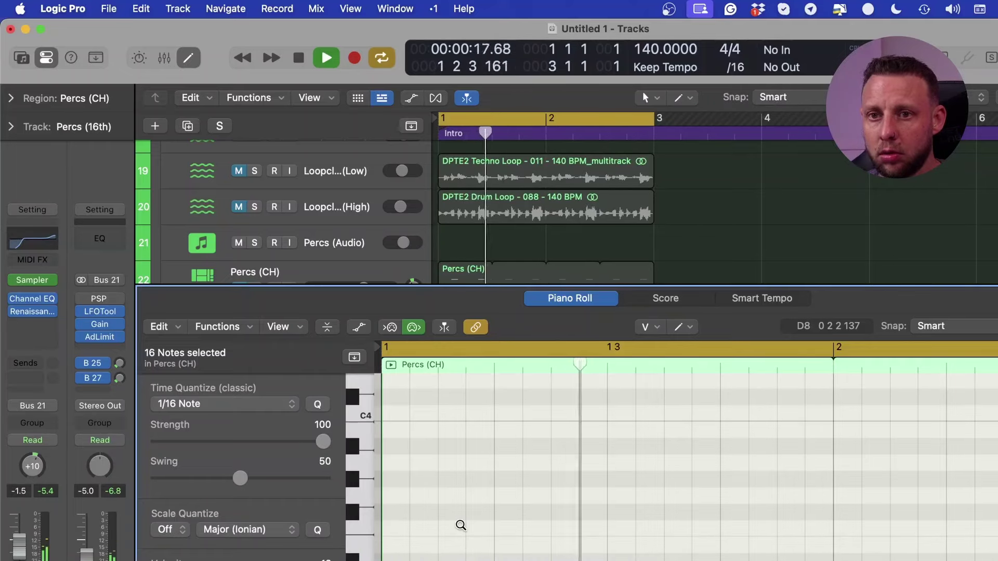
scroll(459, 527, down, 2)
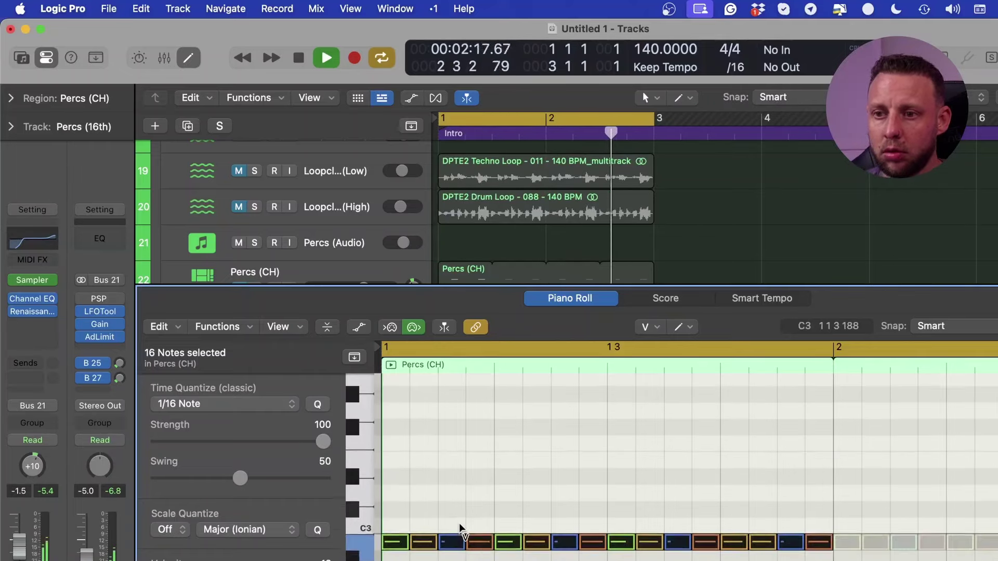
key(alt+Down)
scroll(459, 535, down, 1)
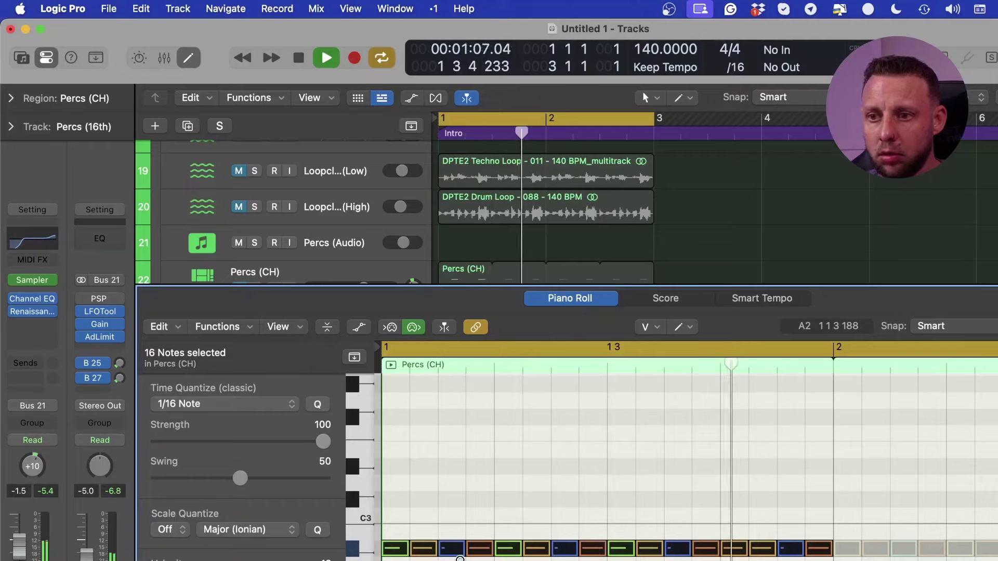
key(alt+Down)
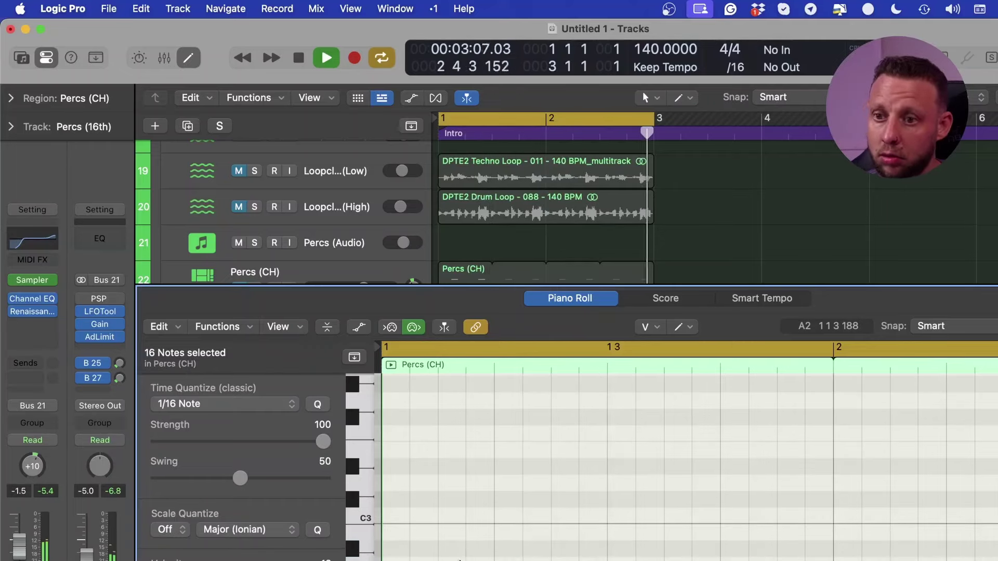
Unmute the Percs (CH) track and set the Percs (16th) volume to 0.0 dB
scroll(377, 274, down, 1)
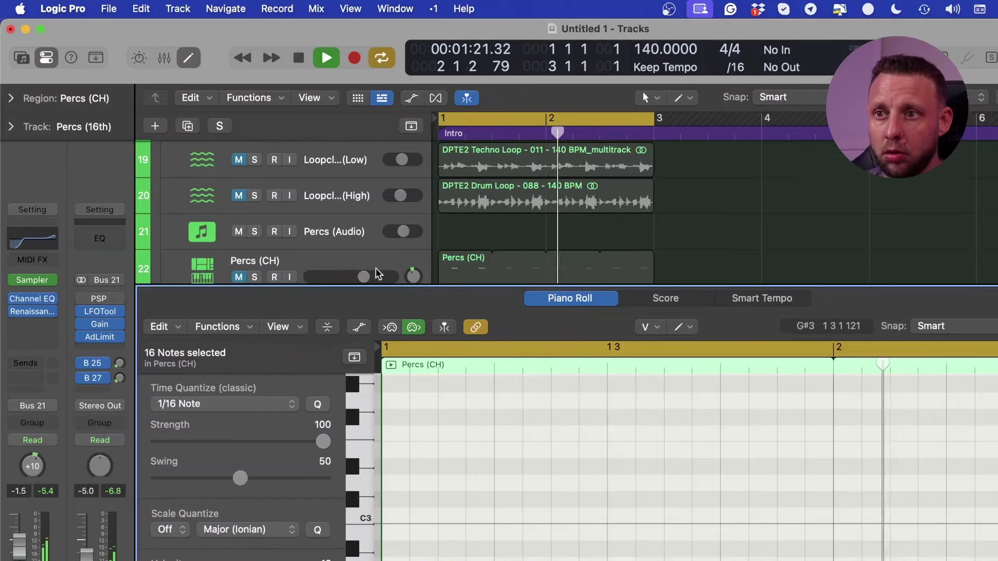
click(238, 275)
key(Down)
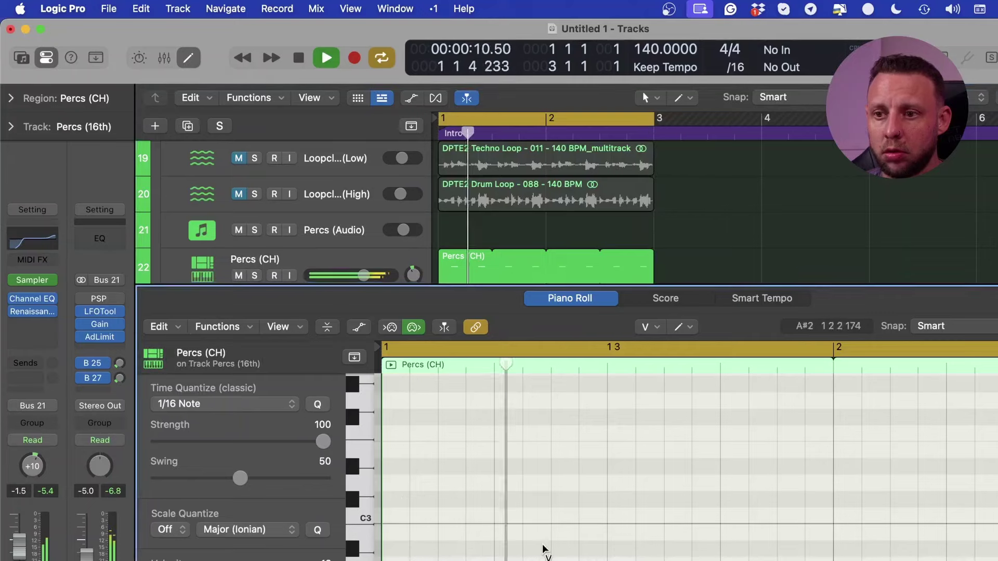
drag(14, 557, 21, 552)
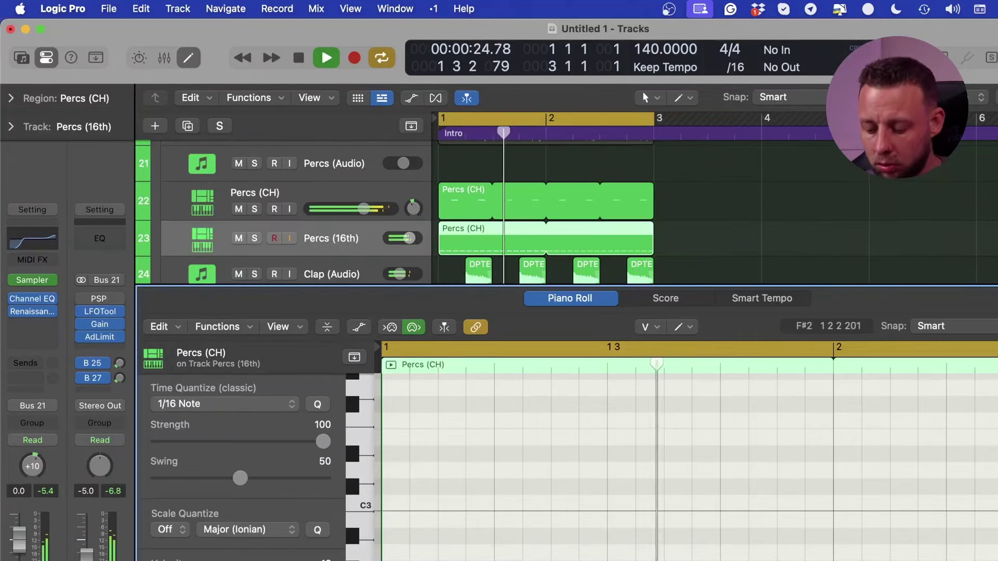
Unmute the Loopcloud (High) and Loopcloud (Low) tracks with the note editor closed, and lower the High track's volume to -11.0 dB
key(e)
scroll(249, 244, up, 3)
click(239, 288)
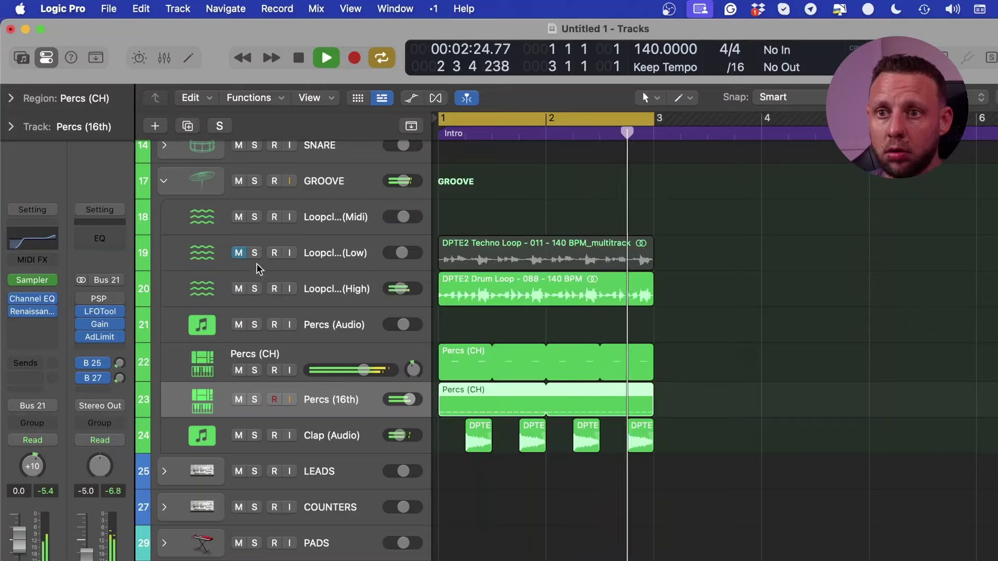
click(260, 280)
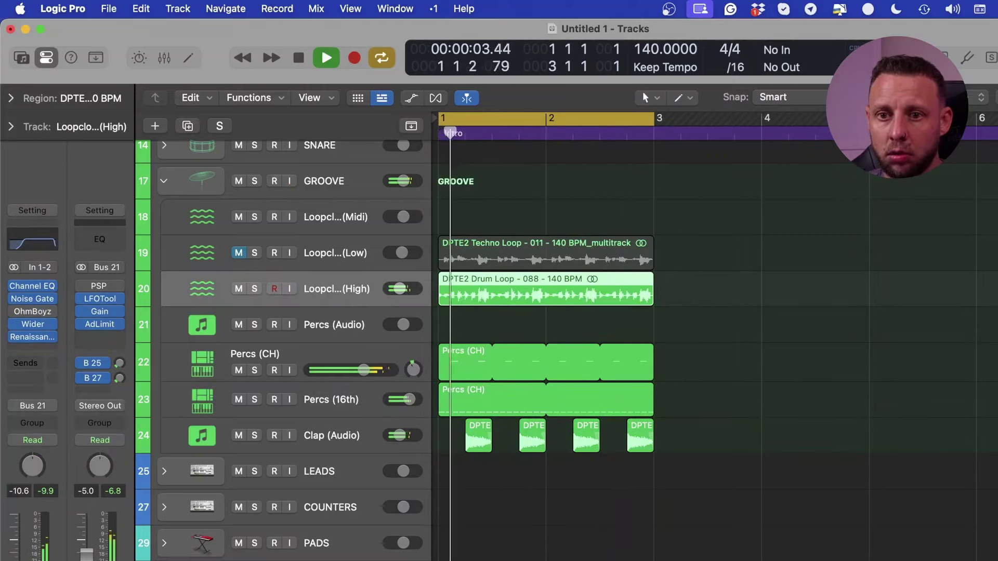
click(239, 252)
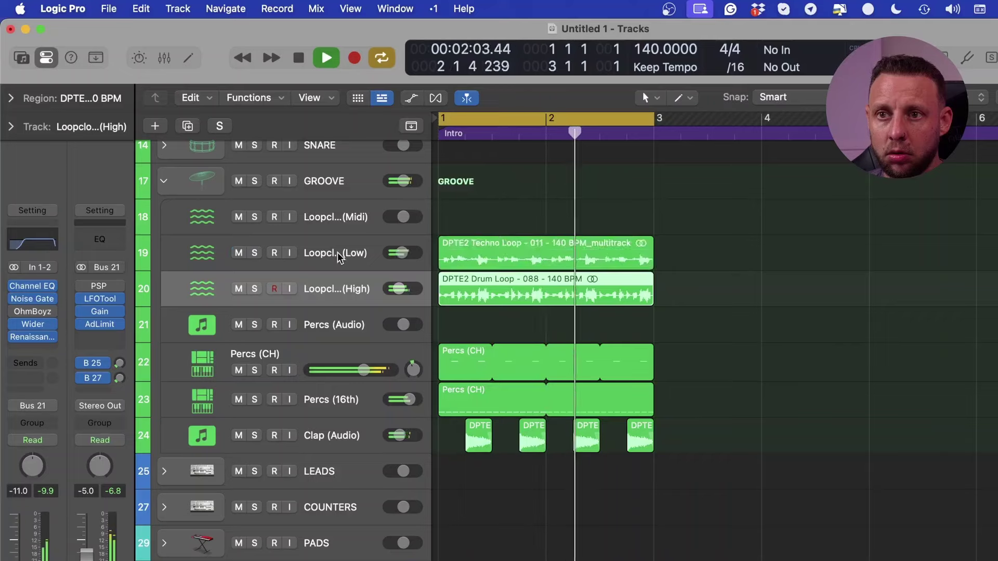
Compare the full groove with Percs (16th) muted and unmuted, and restart playback with that track selected
click(338, 256)
click(238, 399)
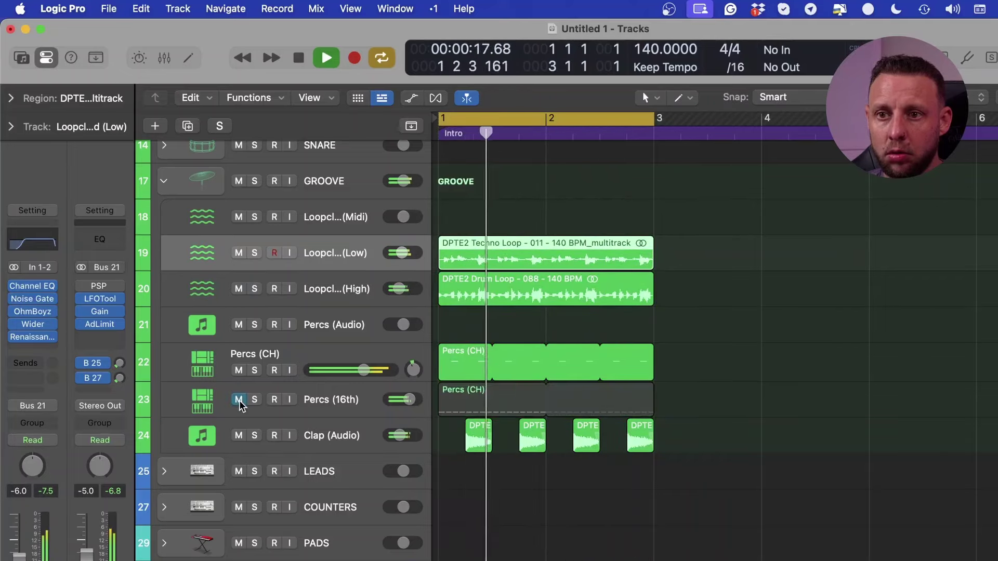
click(238, 399)
click(344, 402)
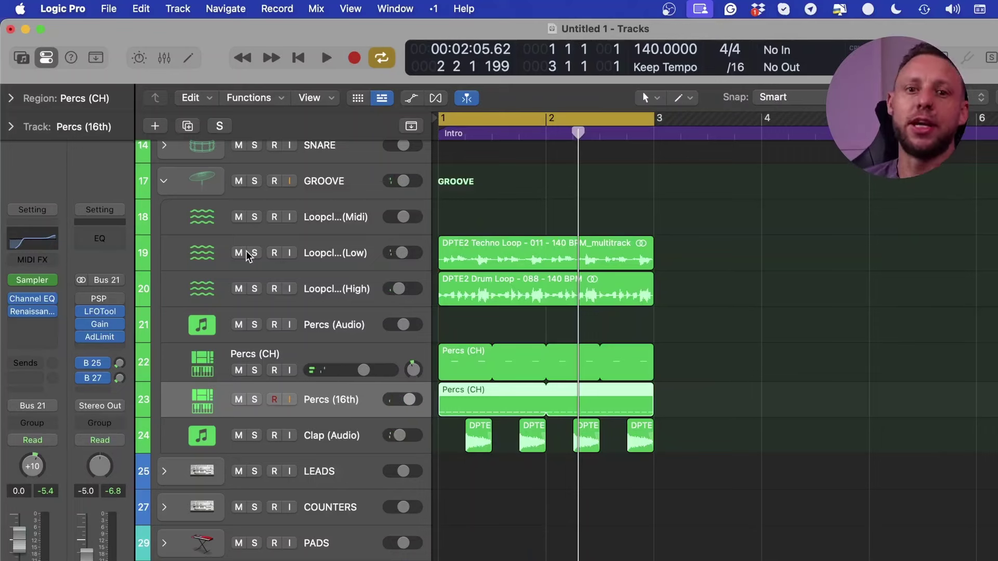
key(space)
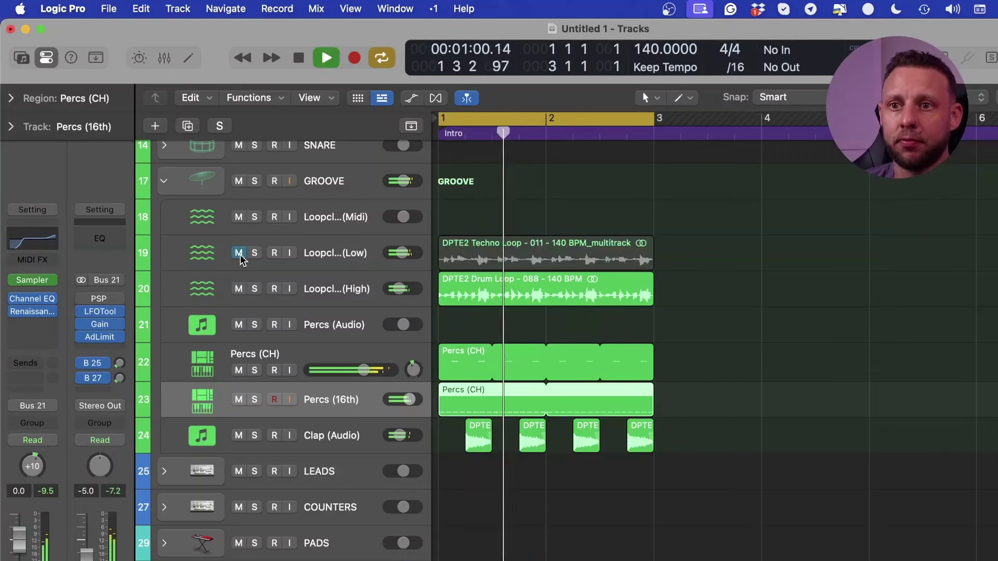
Compare the groove with Loopcloud (High), Percs (CH), Percs (16th) and Clap (Audio) muted and unmuted in turn, and stop playback
click(240, 289)
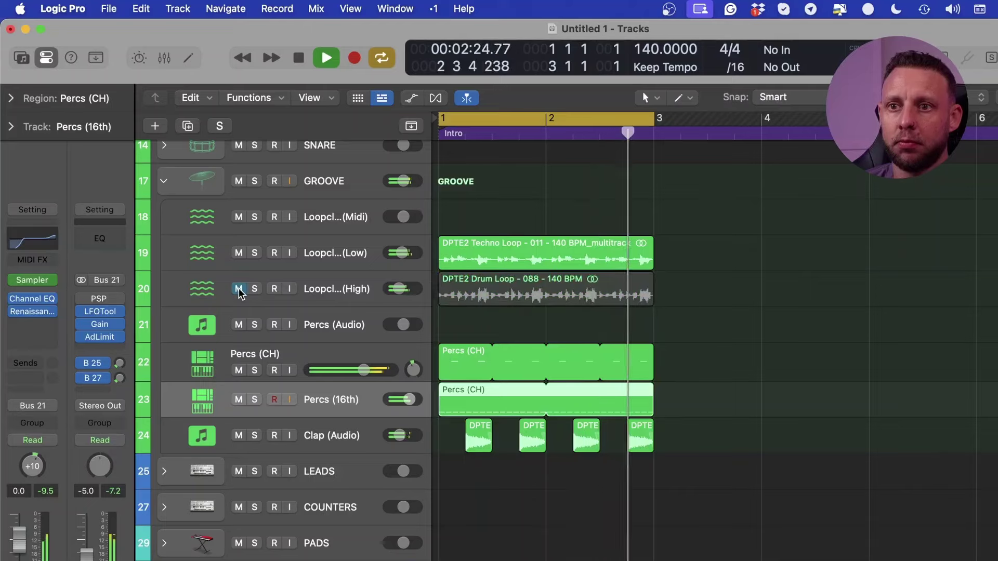
click(240, 289)
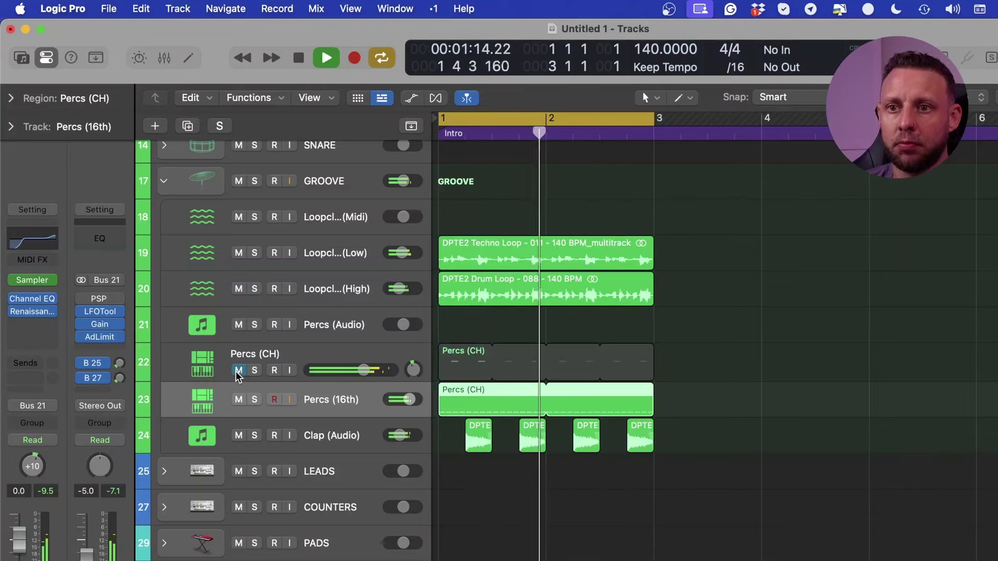
click(238, 400)
click(238, 400)
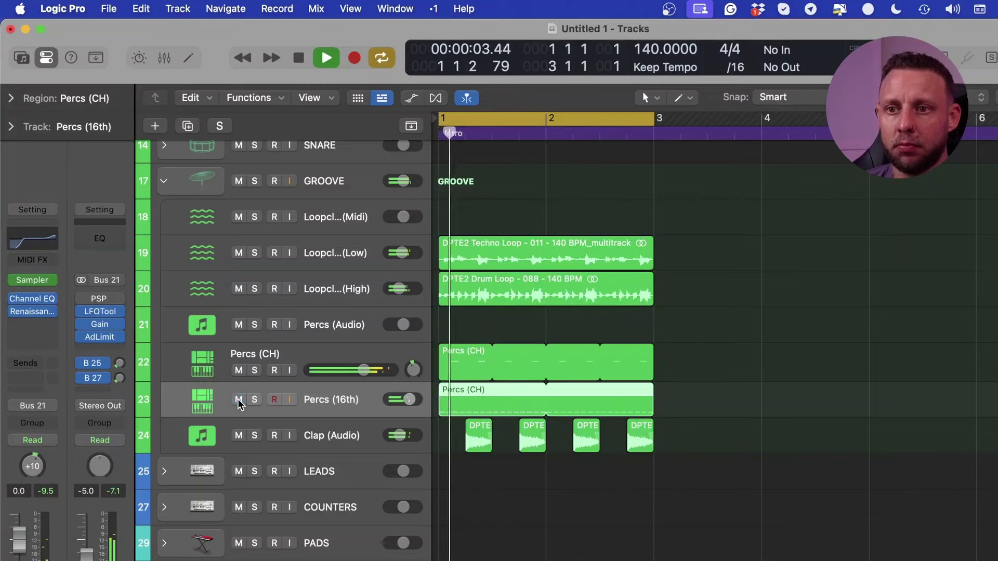
click(240, 435)
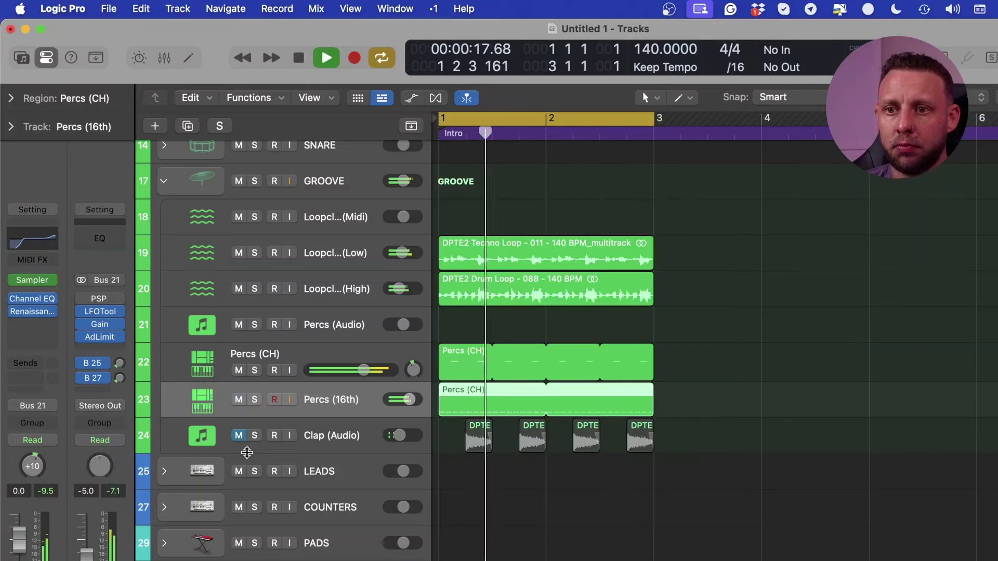
click(239, 437)
key(space)
click(543, 509)
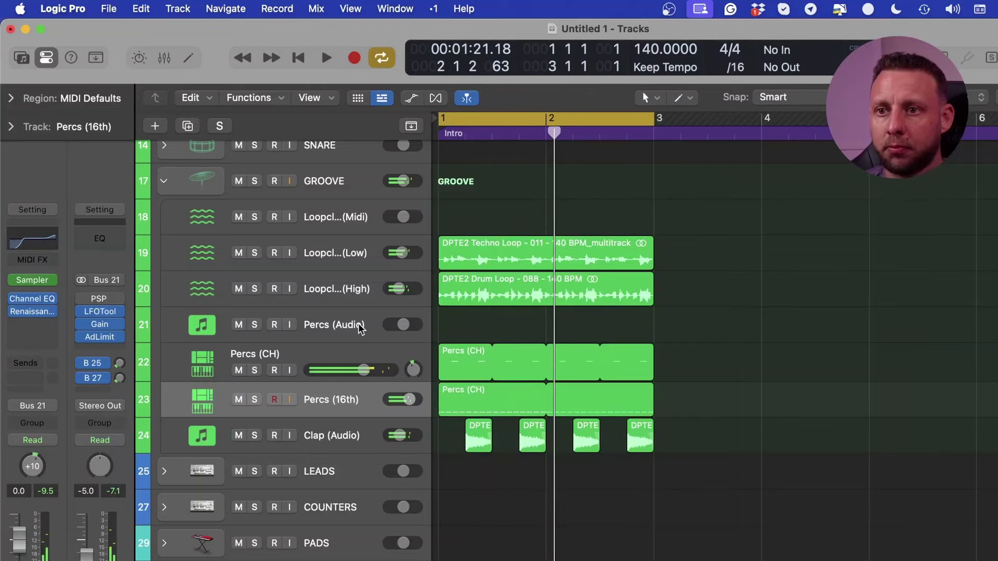
Select the Percs (Audio) track and browse the drum loop sample folders to DPTE2 Hat Loops
click(359, 329)
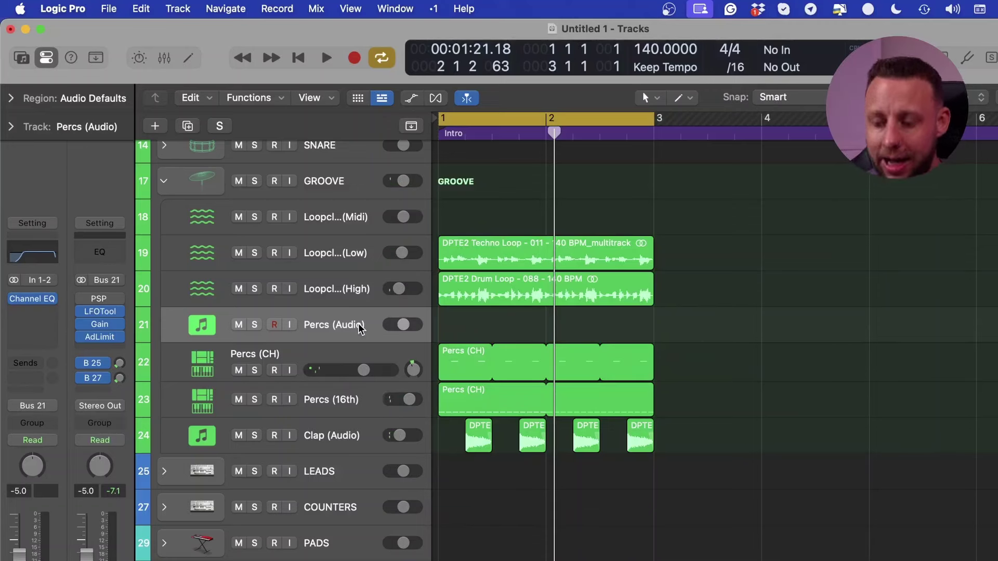
key(f)
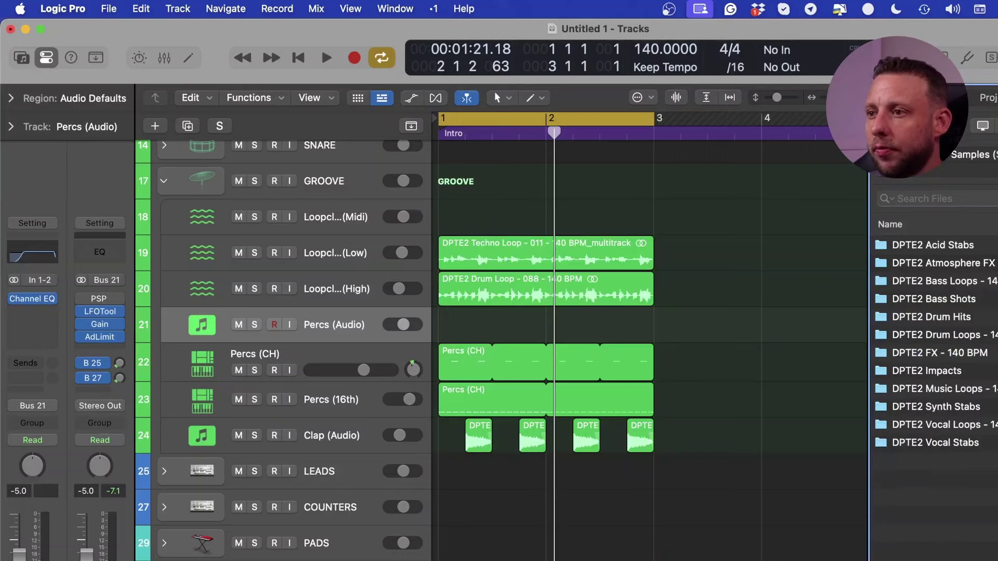
double_click(964, 338)
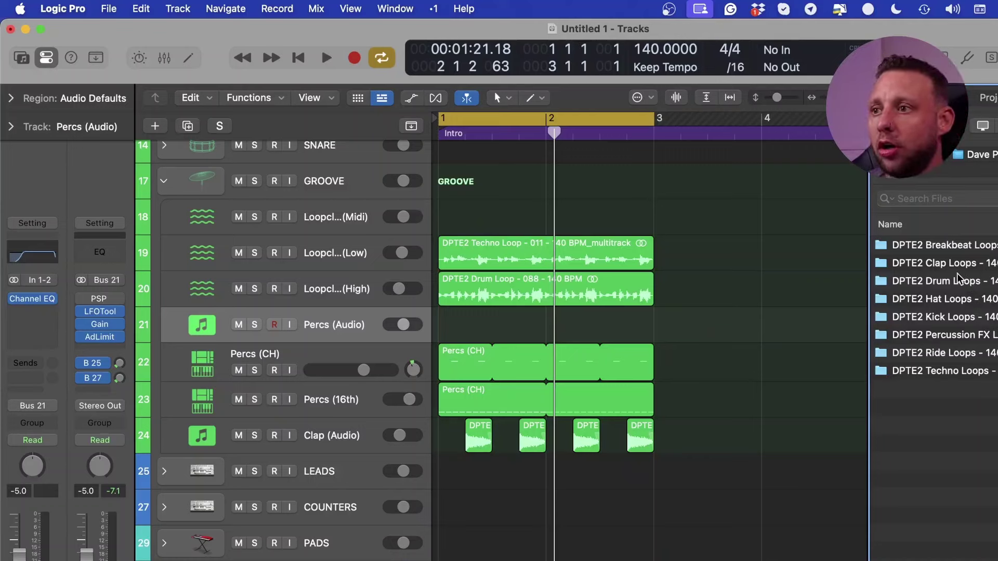
double_click(958, 279)
click(958, 154)
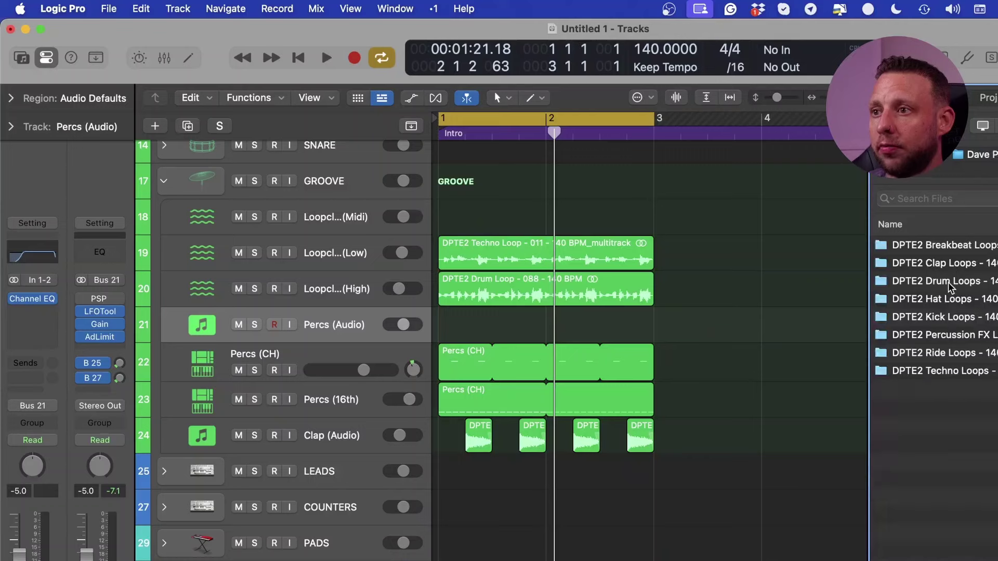
double_click(941, 300)
Place DPTE2 Hat Loop - 007 at bar 1 on the Percs (Audio) track and lower its volume to -6.2 dB
click(952, 354)
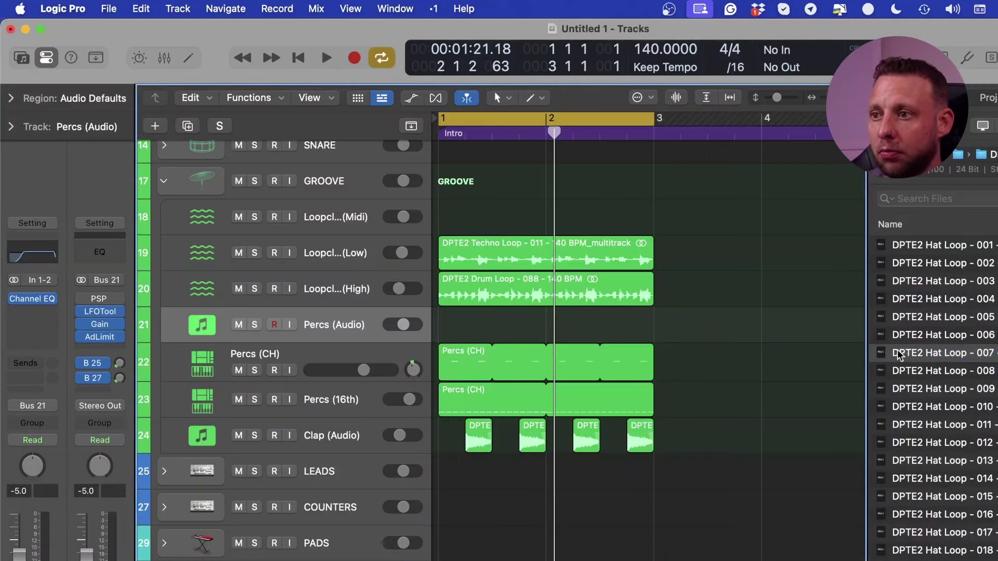
key(space)
drag(893, 352, 440, 326)
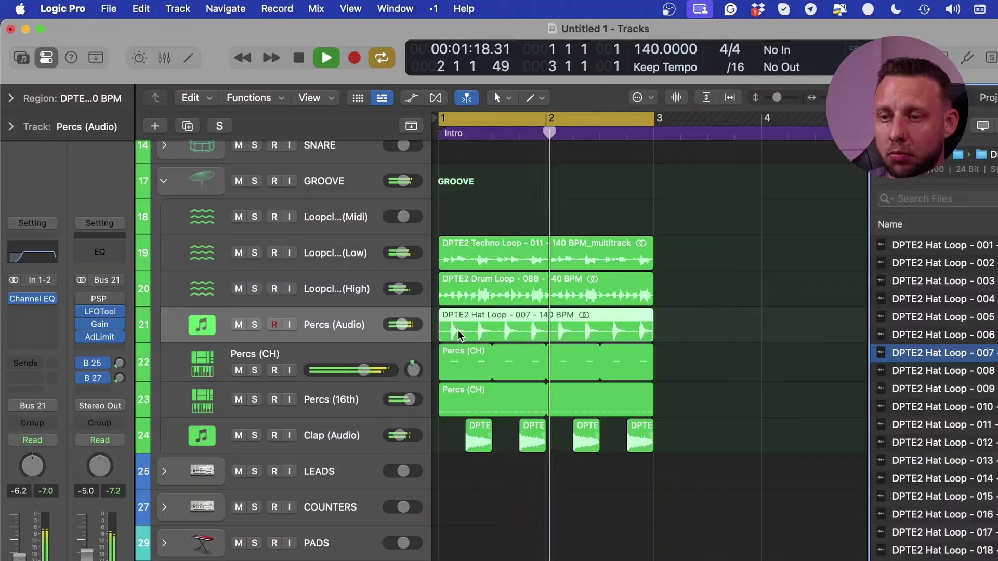
click(813, 490)
key(f)
key(space)
Solo the Percs (Audio) track and play the hat loop from the start
key(super+Right)
key(super+Right)
key(super+Right)
key(Return)
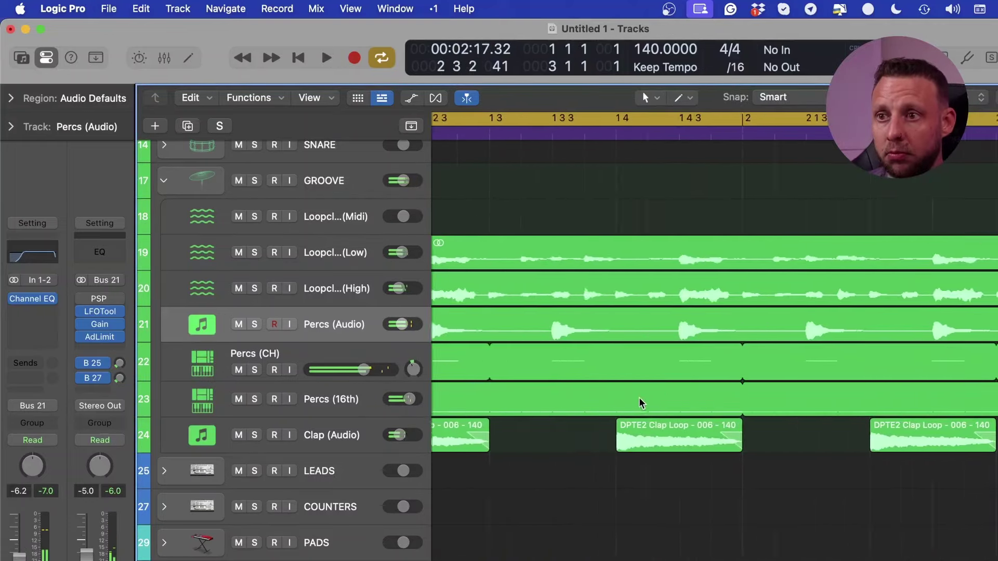
key(s)
key(space)
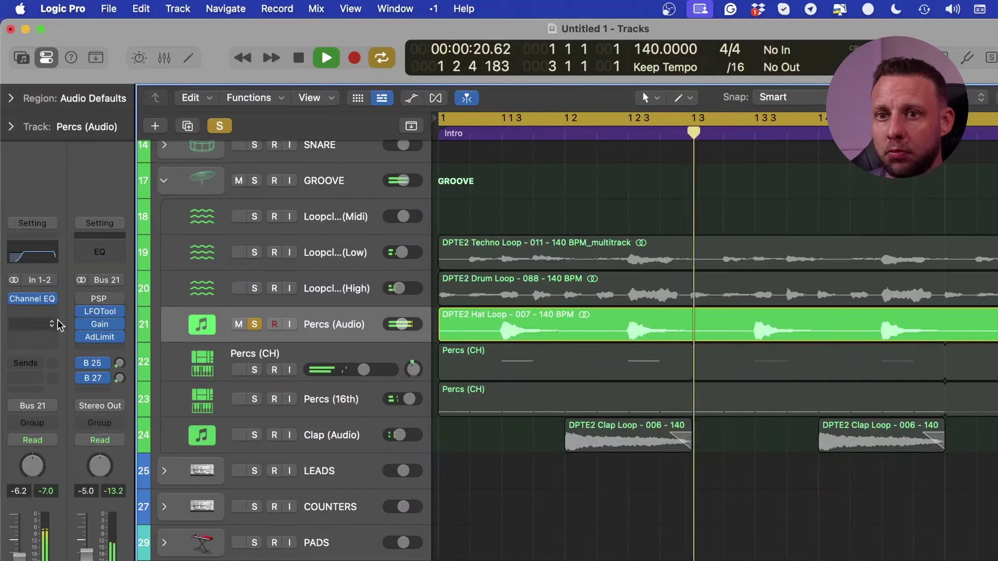
Insert a Noise Gate after the Channel EQ on the Percs (Audio) track, with only its window showing
click(37, 312)
mouse_move(76, 388)
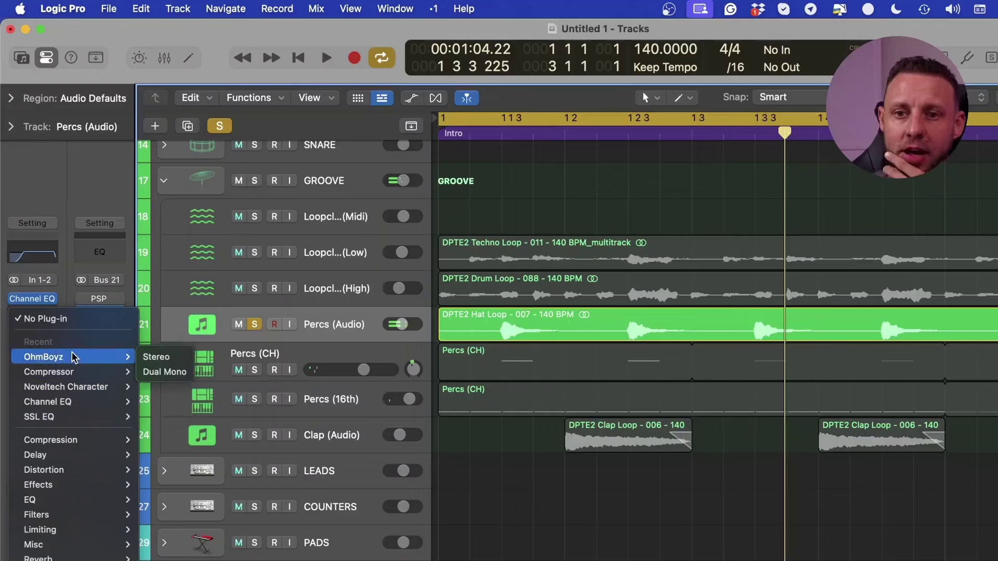
mouse_move(56, 456)
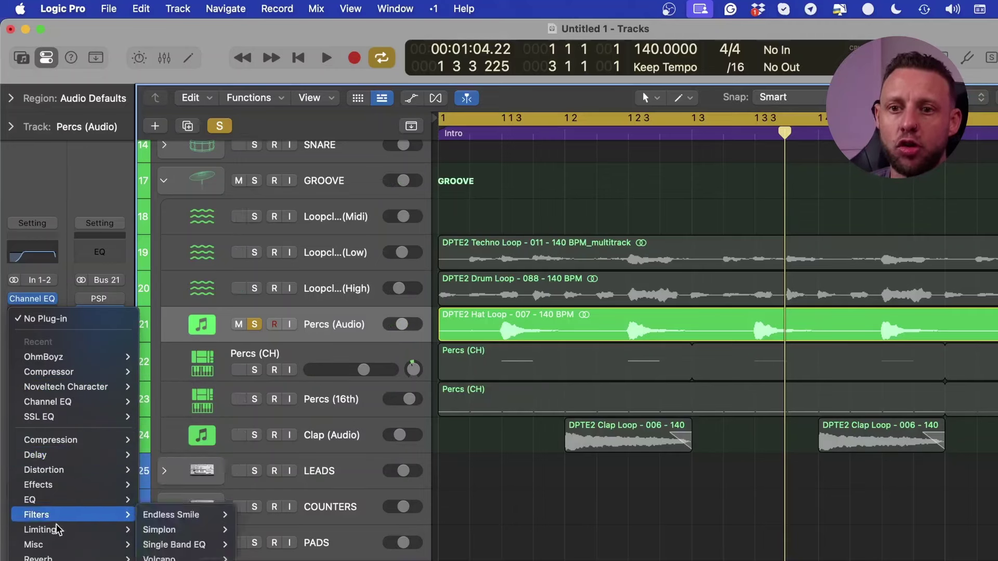
mouse_move(63, 546)
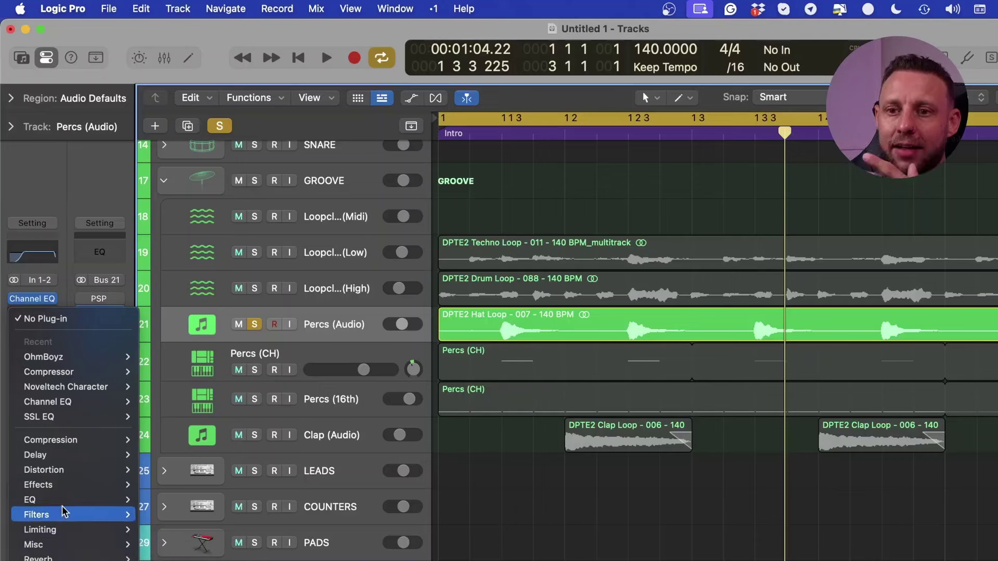
mouse_move(63, 486)
mouse_move(150, 485)
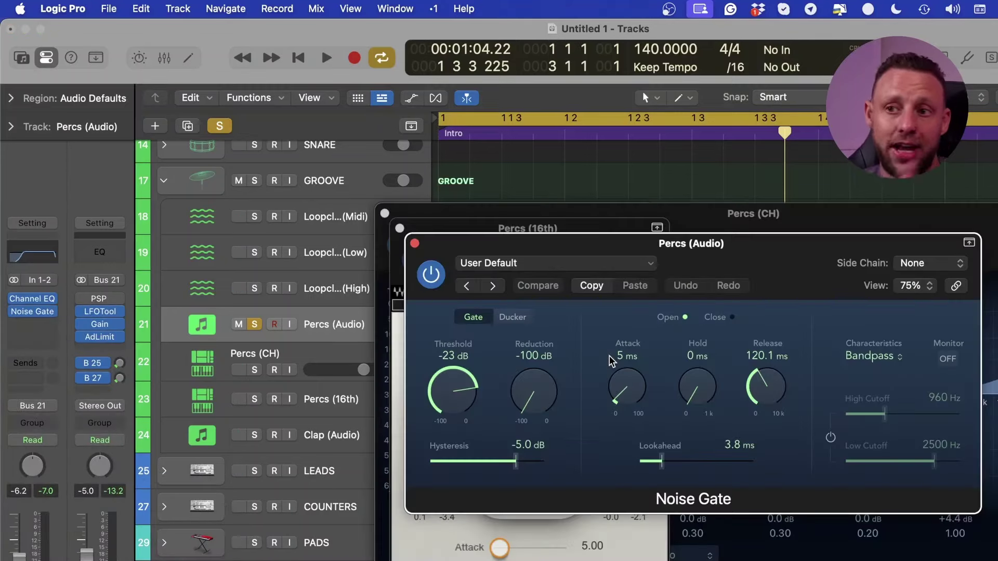
key(v)
click(33, 312)
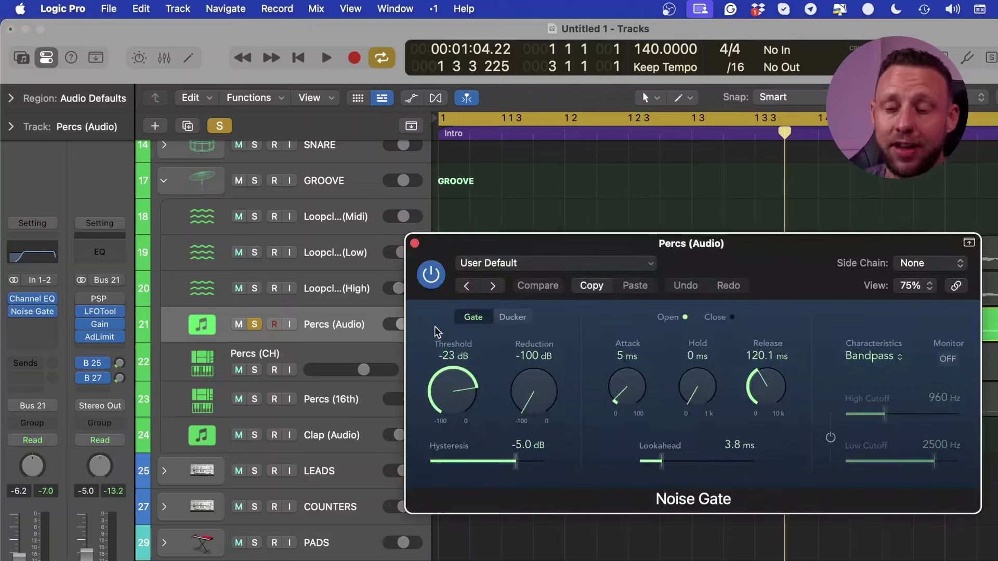
Set the Noise Gate threshold to -17 dB while listening to the soloed hat loop, and close the plug-in
key(space)
mouse_move(451, 390)
mouse_down()
mouse_move(460, 362)
mouse_move(454, 385)
mouse_up()
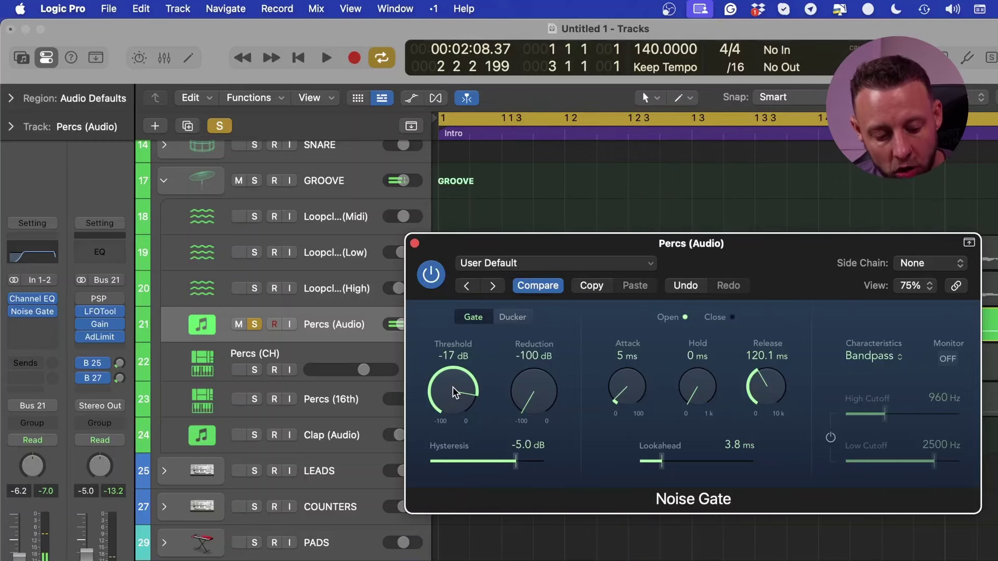
key(space)
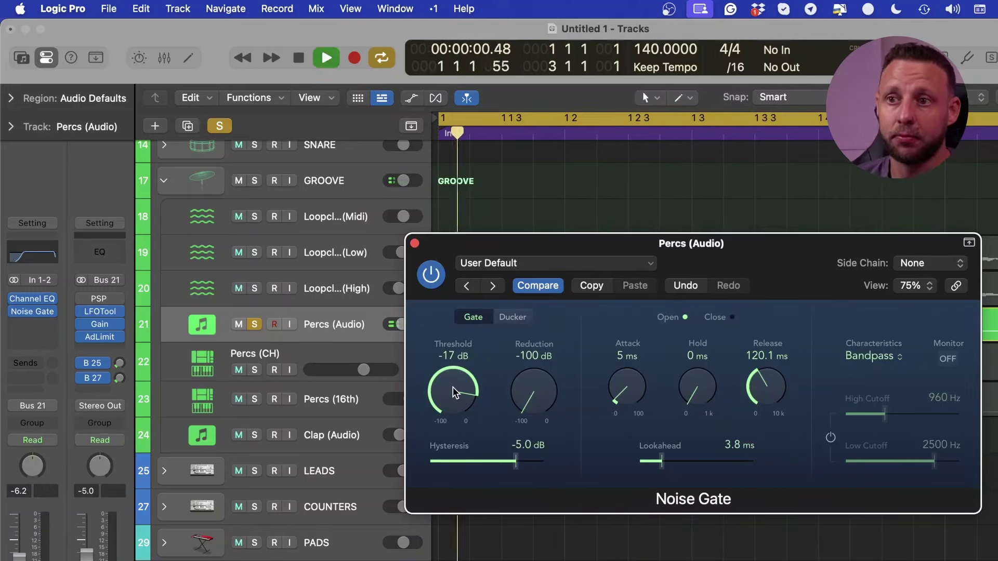
key(super+w)
key(space)
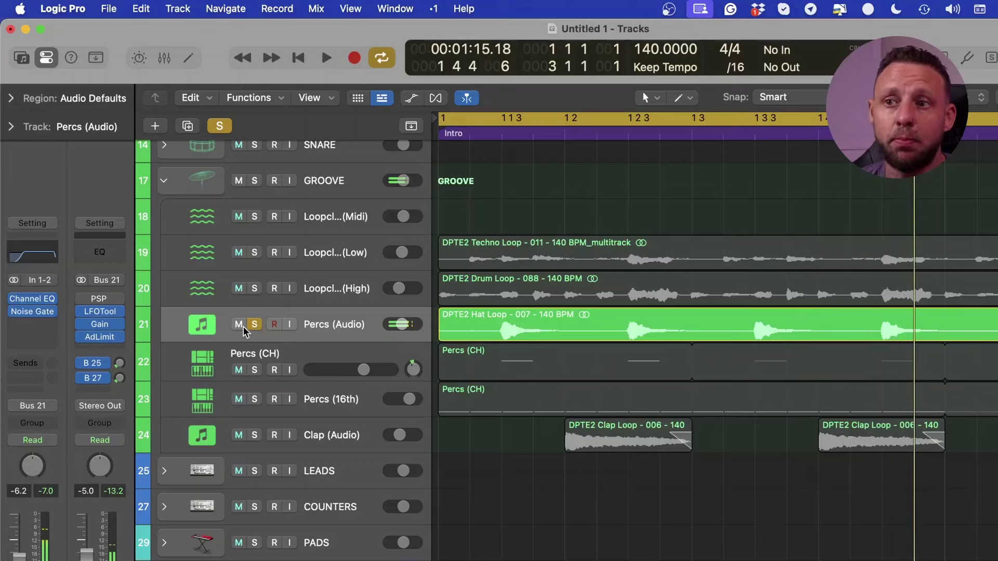
Add the Loopcloud (Low) and Loopcloud (High) tracks to the solo and listen to them with the gated hat loop
drag(255, 252, 256, 283)
key(space)
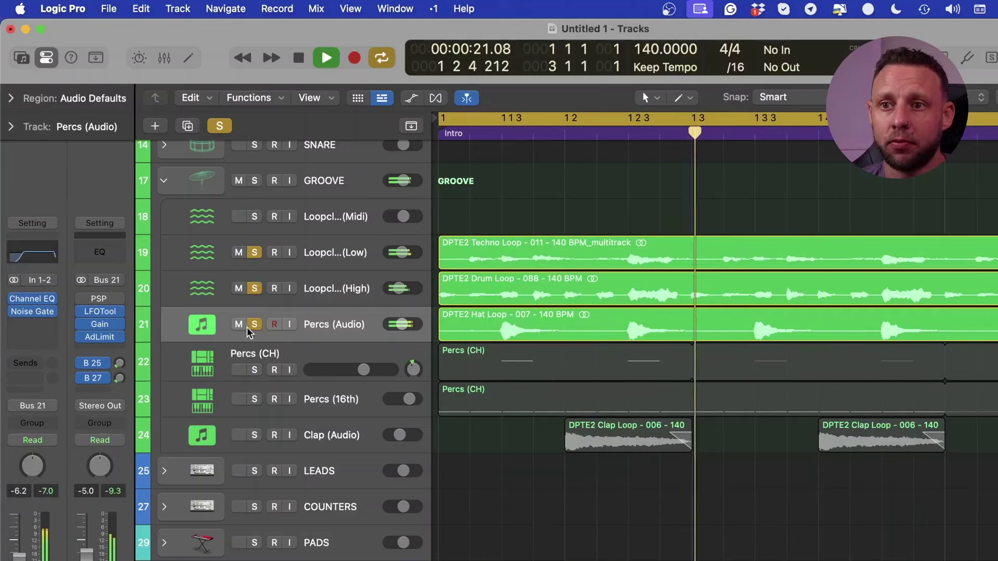
key(space)
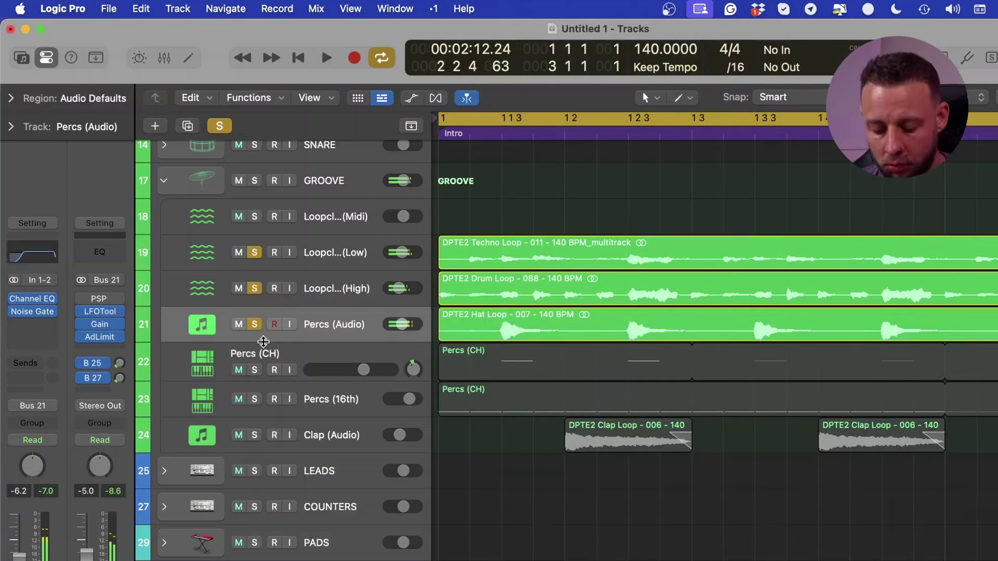
Copy the hat loop onto a duplicate of the Percs (Audio) track and cut its first hit into a separate region
key(super+d)
drag(500, 327, 506, 367)
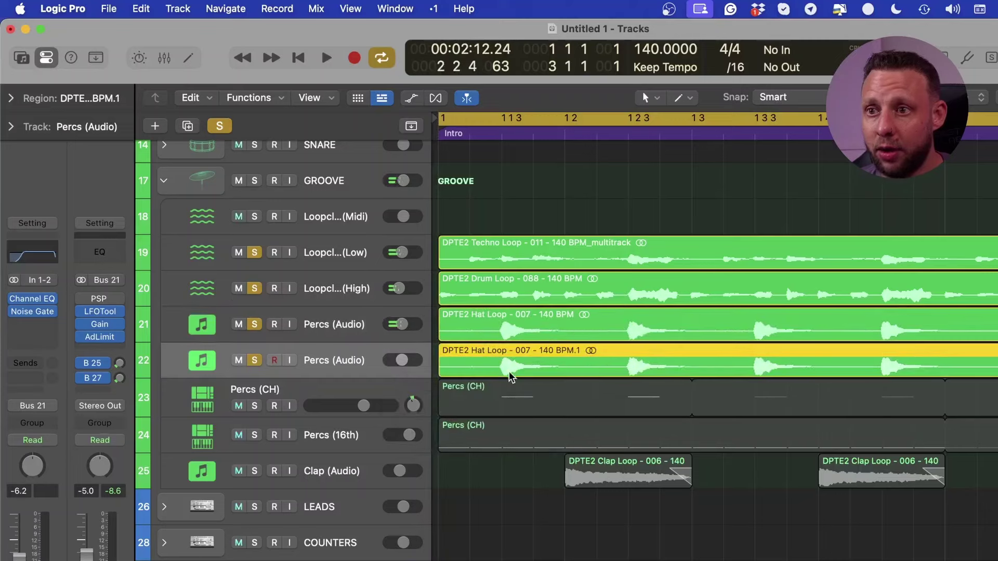
key(t)
key(r)
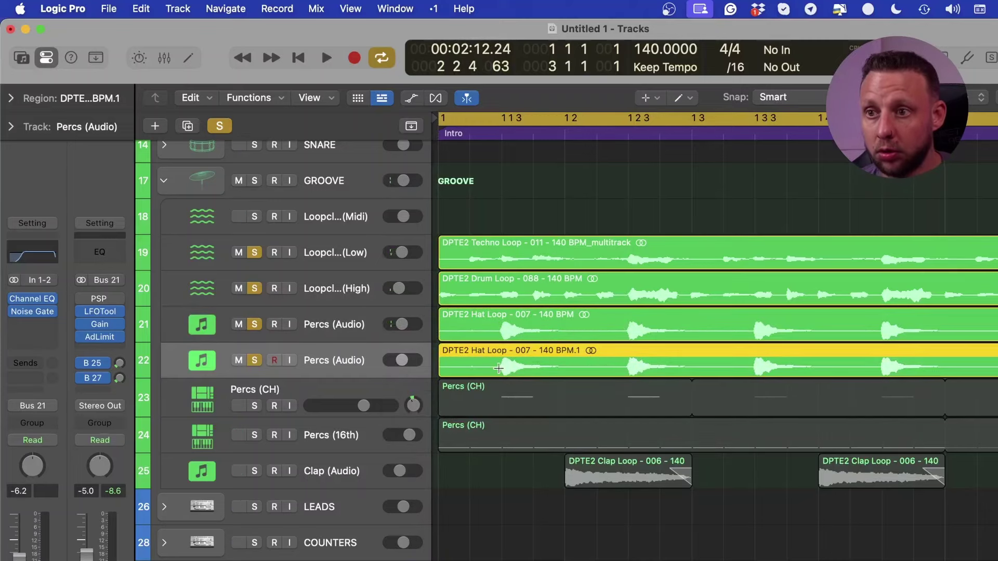
drag(502, 367, 566, 366)
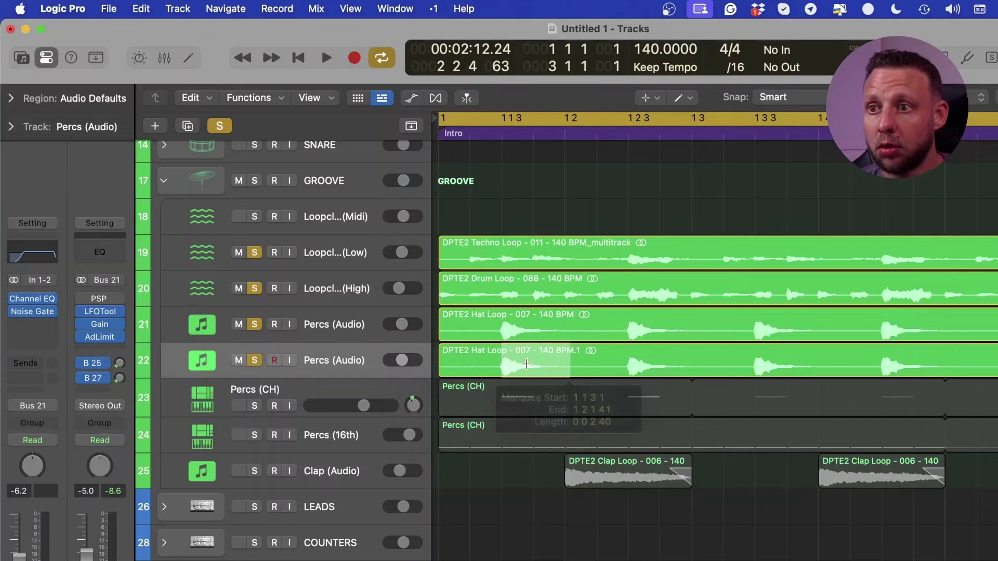
key(t)
key(t)
click(525, 366)
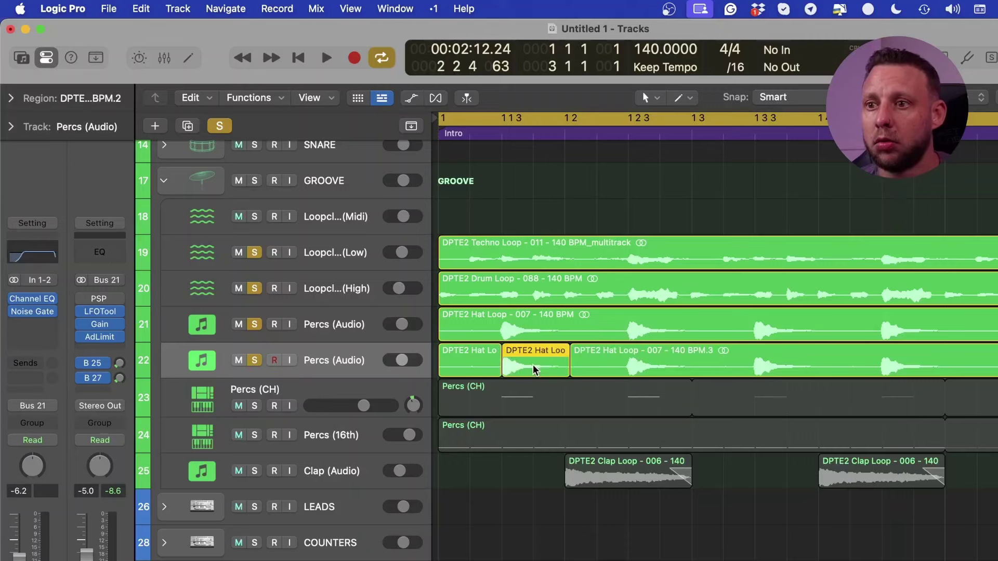
Delete the copied hat loop's remaining pieces before and after the isolated first hit
click(480, 366)
key(Delete)
click(707, 366)
key(Delete)
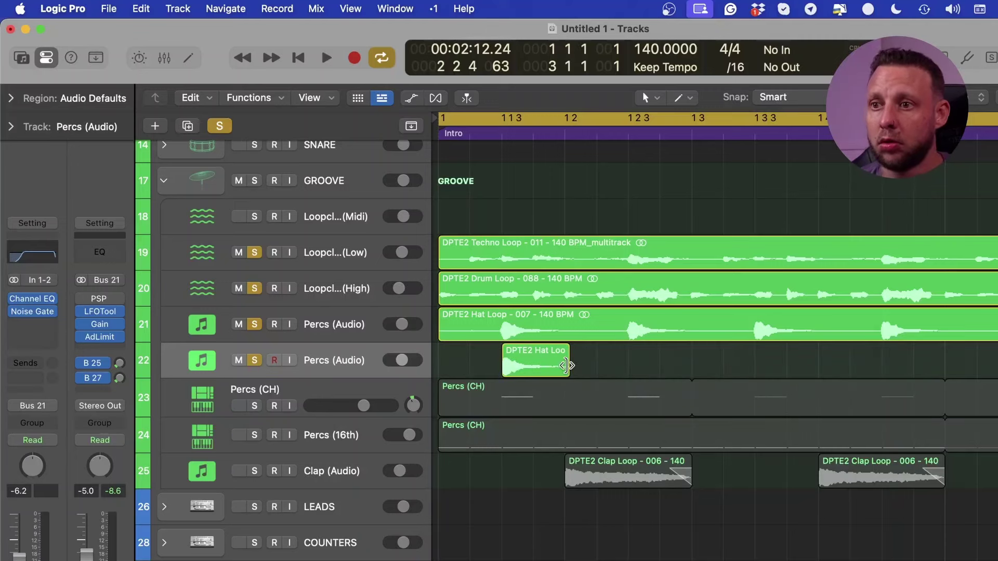
Marquee-select the first beat (1 1 1 1 to 1 2 1 1) on the duplicated hat track and repeat it across the loop
key(t)
key(r)
drag(571, 370, 440, 371)
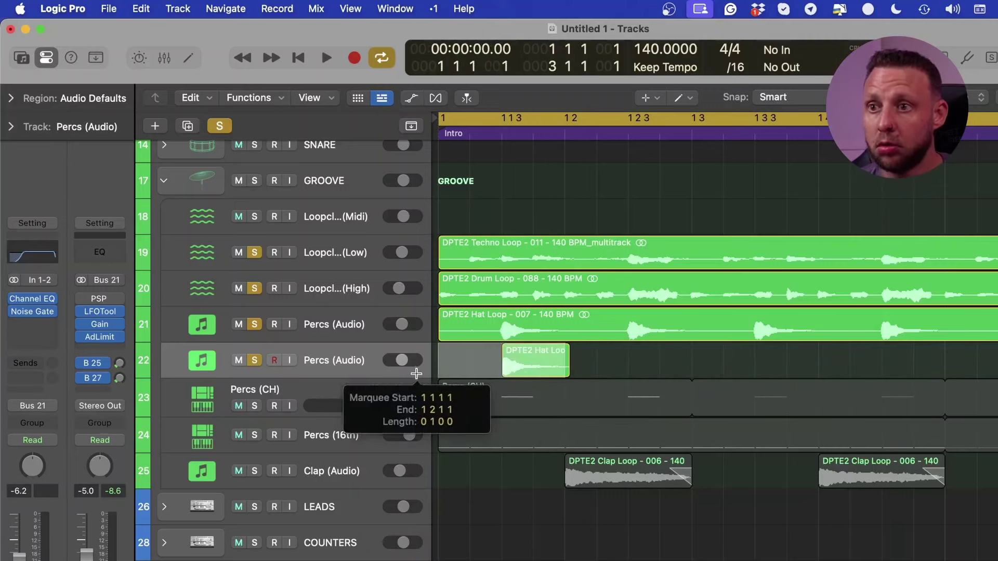
key(super+r)
key(super+Left)
key(super+r)
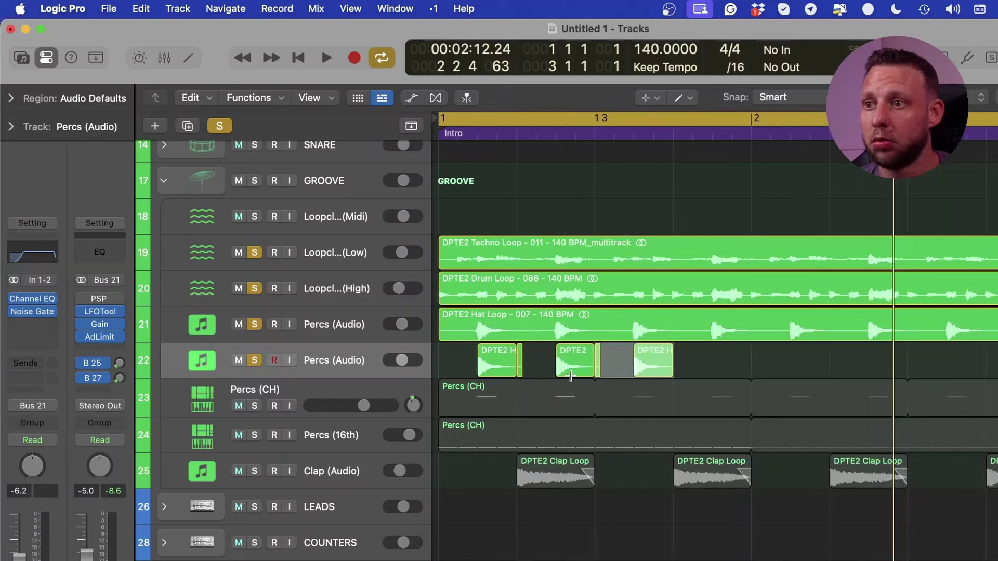
key(super+r)
key(super+r)
key(super+r)
key(super+r)
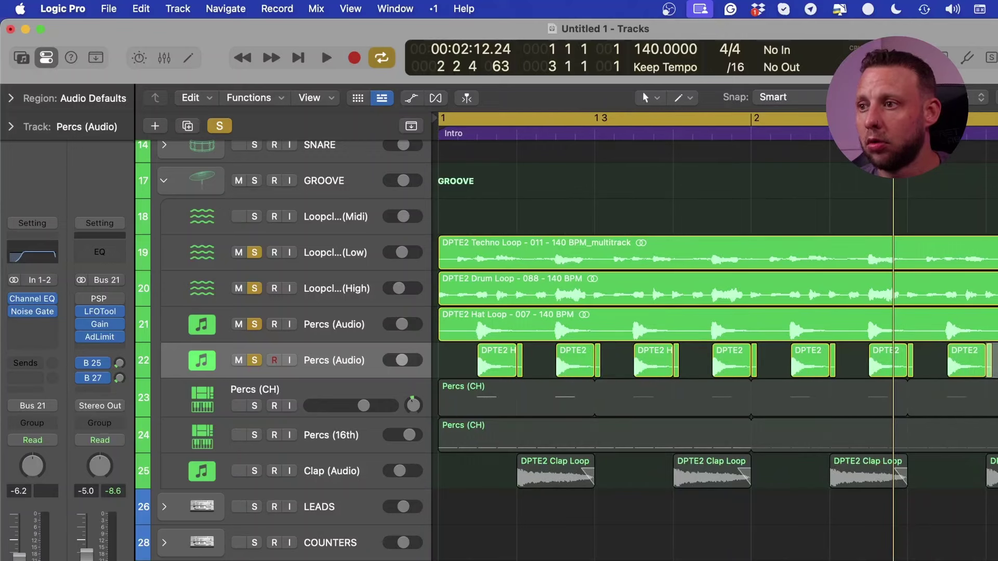
key(t)
key(t)
click(994, 370)
key(super+BackSpace)
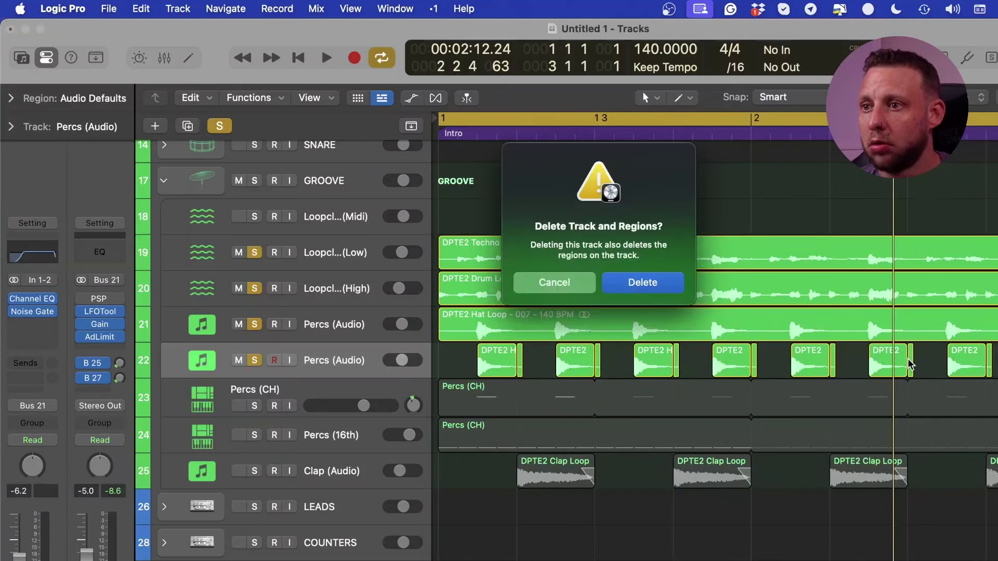
key(Escape)
Delete the thin leftover slivers after the isolated hat hits on the duplicated Percs (Audio) track and select the remaining hits
click(990, 364)
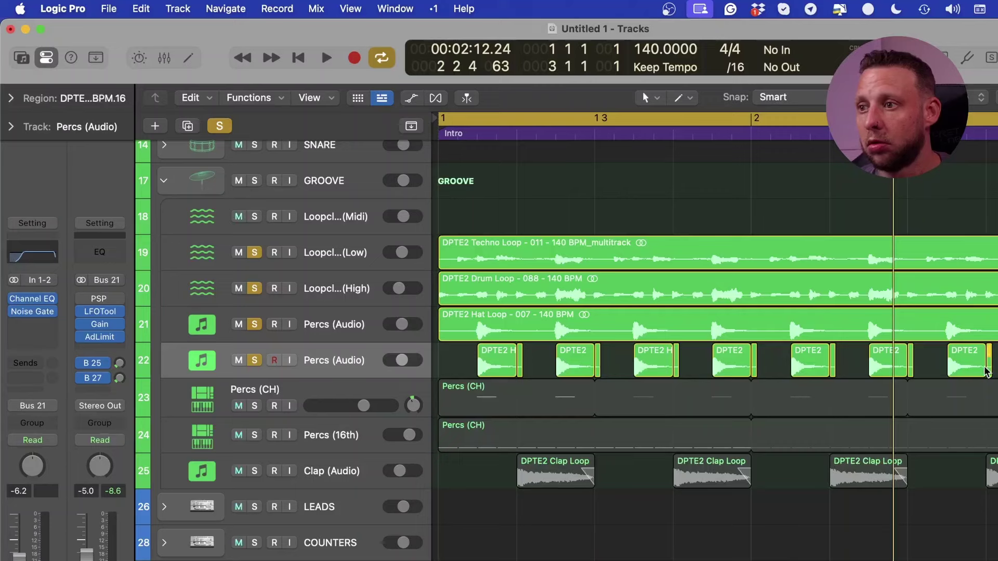
key(BackSpace)
click(910, 359)
key(BackSpace)
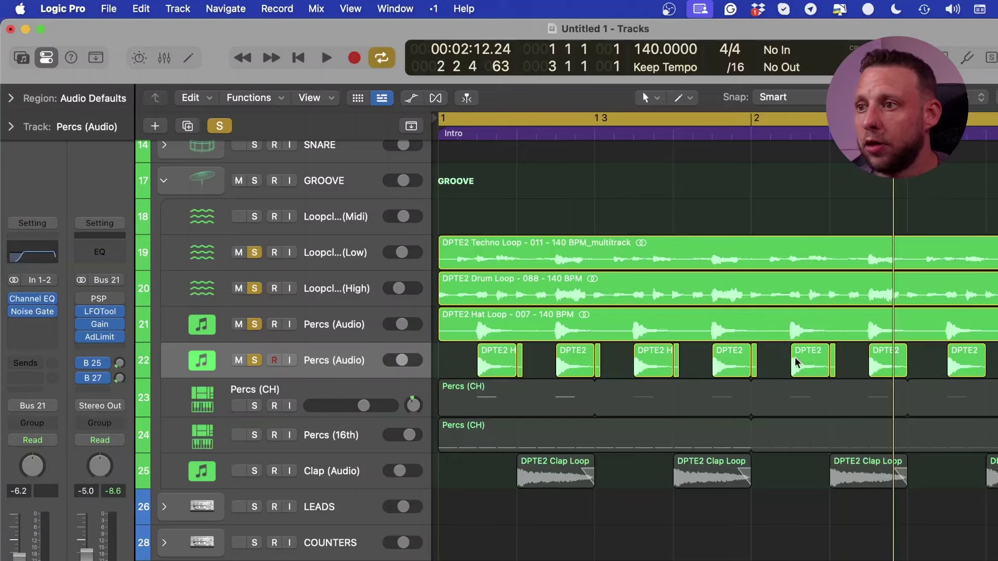
click(755, 371)
key(BackSpace)
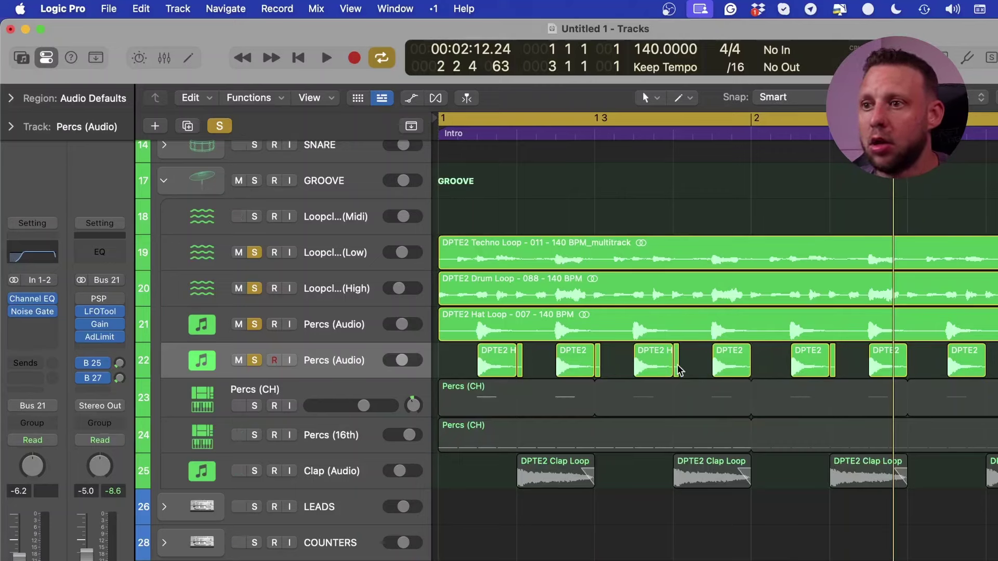
key(BackSpace)
key(Escape)
drag(692, 363, 673, 373)
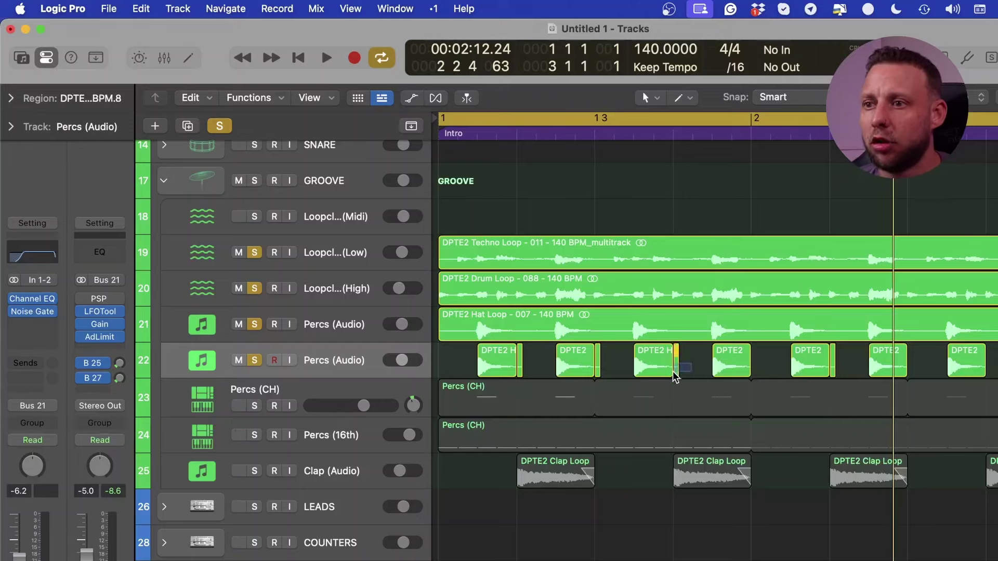
key(BackSpace)
click(598, 364)
key(BackSpace)
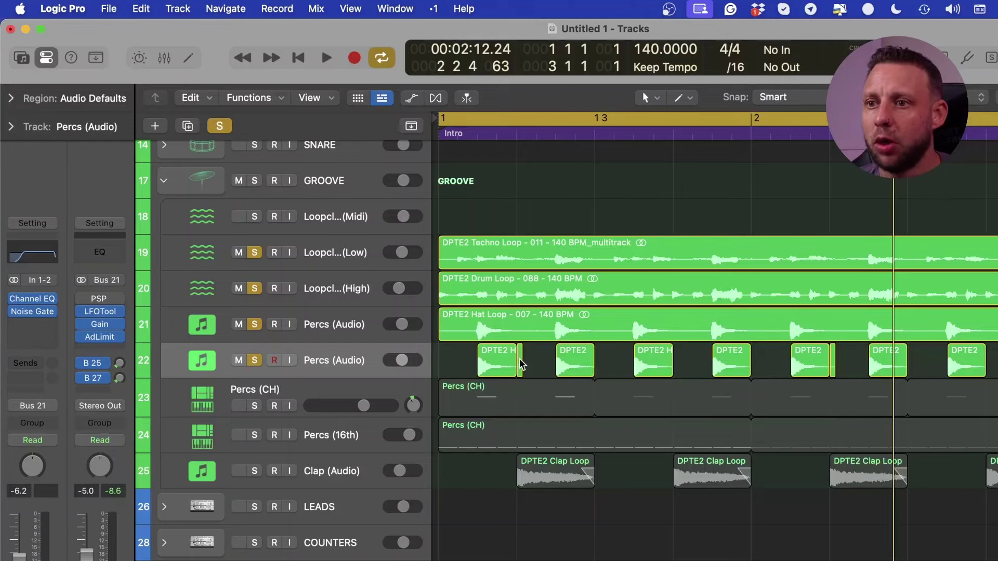
click(522, 363)
key(BackSpace)
drag(993, 363, 507, 348)
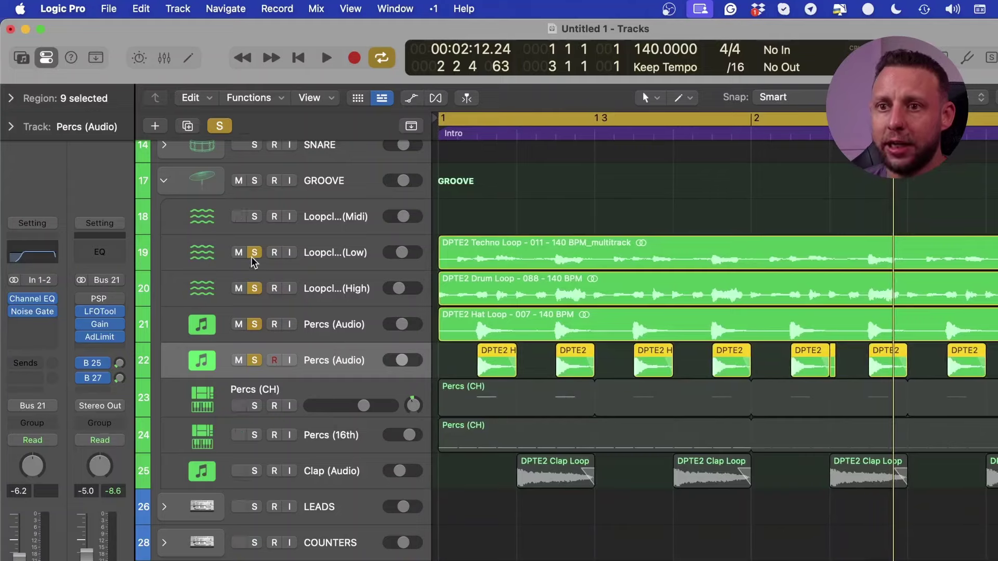
Solo only the original hat loop on the first Percs (Audio) track and play it
drag(254, 252, 254, 359)
click(254, 324)
key(space)
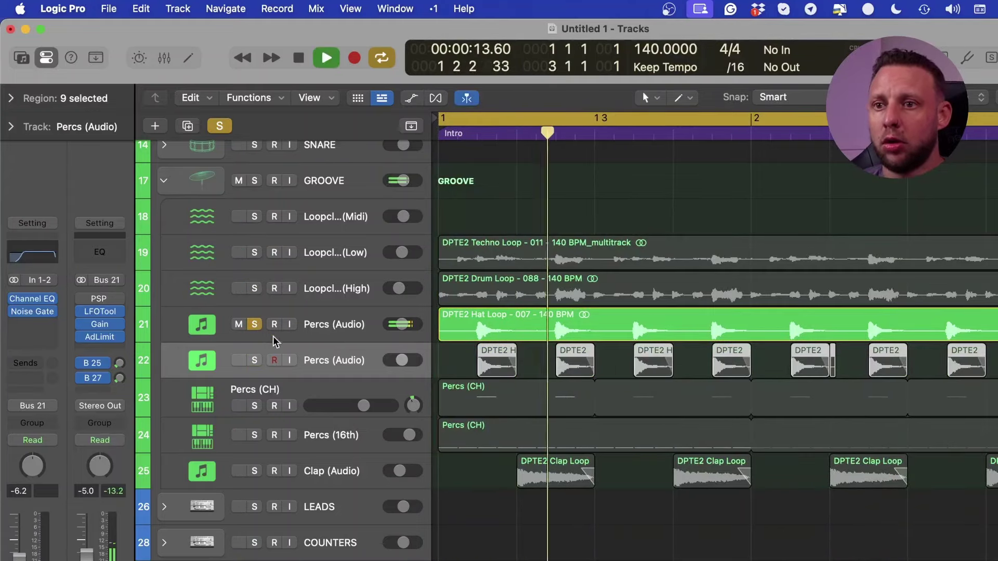
Switch the solo to the duplicated hat track, bypass its Noise Gate and play it
click(254, 323)
click(254, 359)
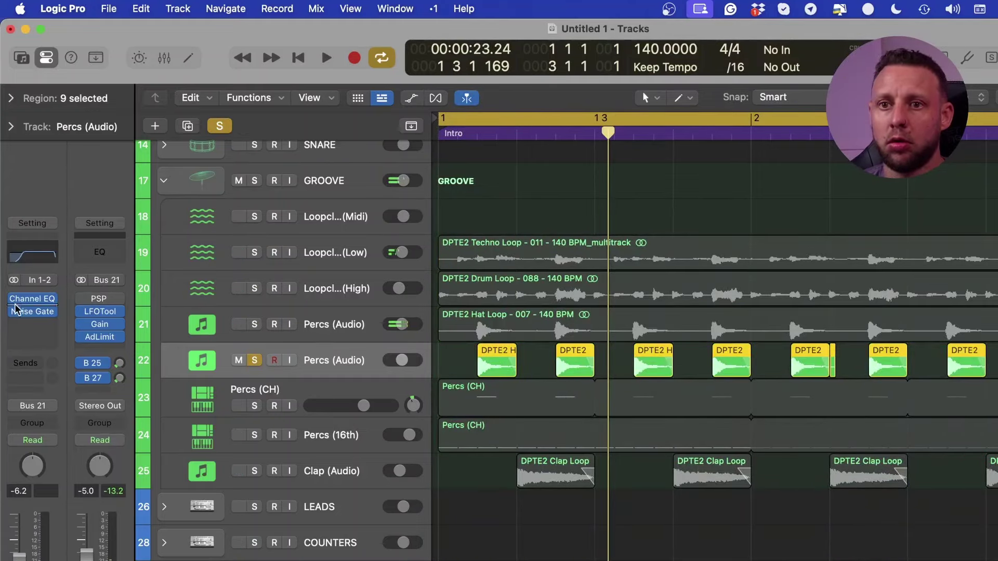
alt+click(57, 311)
key(space)
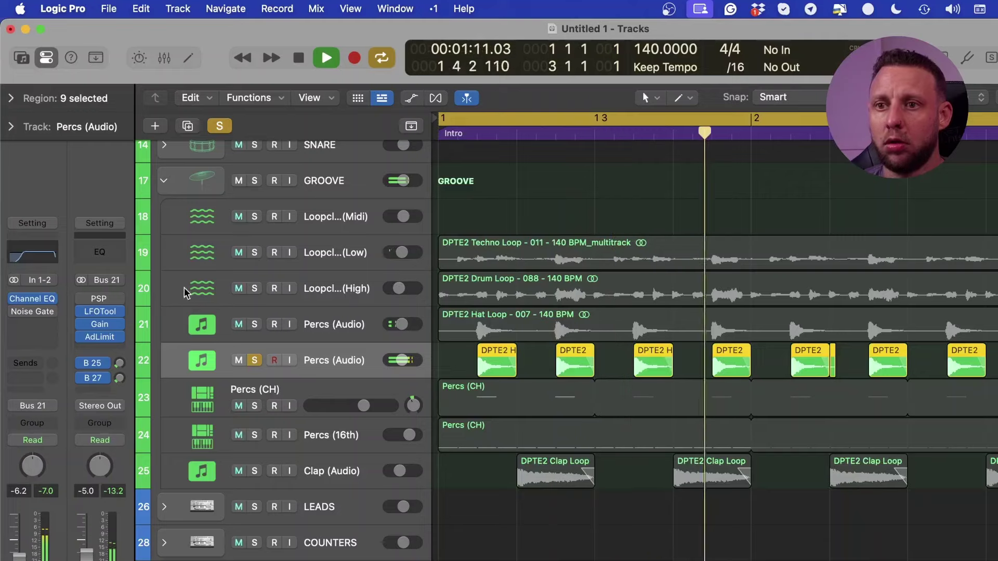
Add the Kick (Midi) track to the solo and remove the last leftover sliver from the duplicated hat track
scroll(313, 258, up, 5)
click(255, 271)
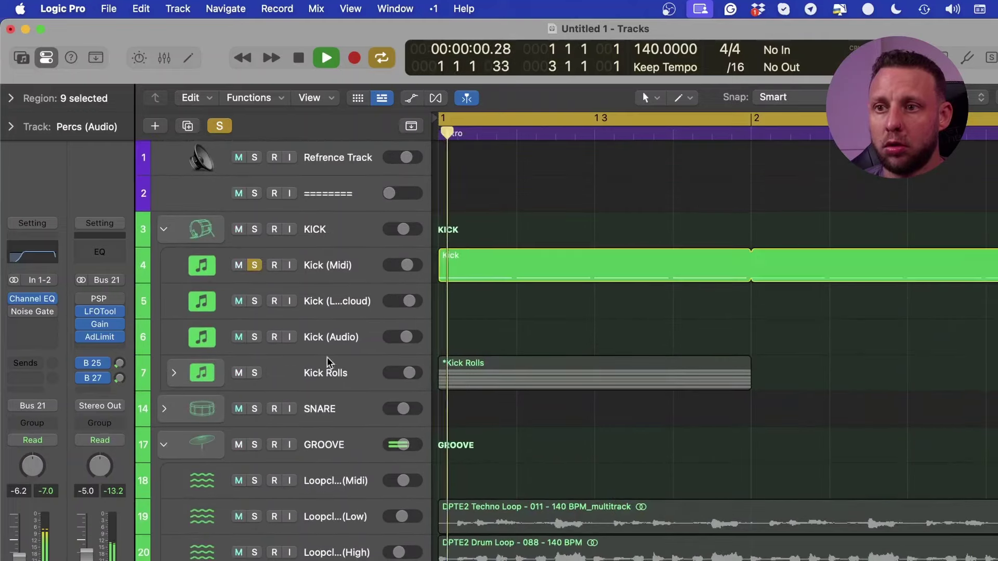
scroll(327, 368, down, 3)
click(849, 537)
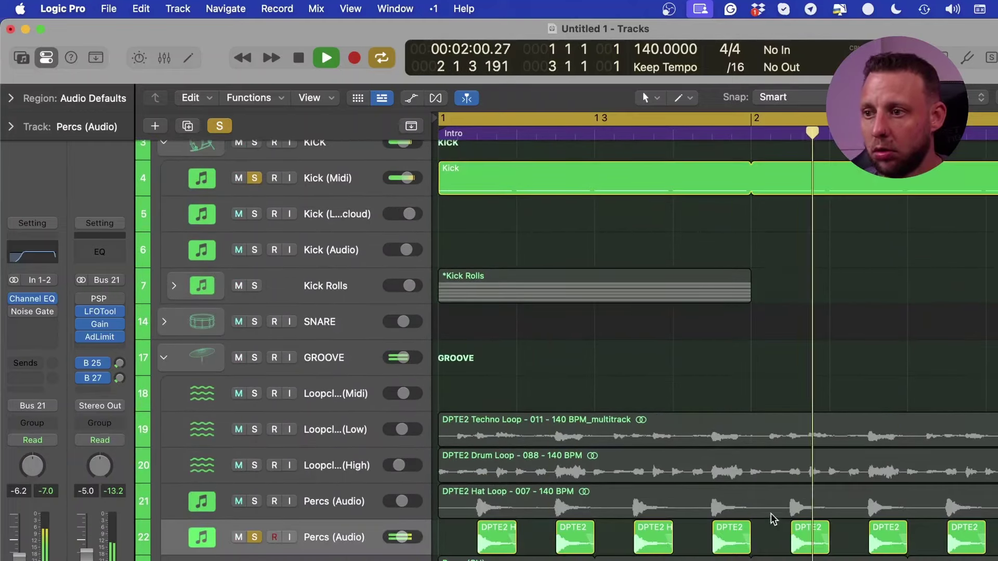
Switch the solo from the duplicated hat track to the original hat loop and add Percs (16th) to it
scroll(329, 409, down, 4)
click(255, 406)
click(254, 370)
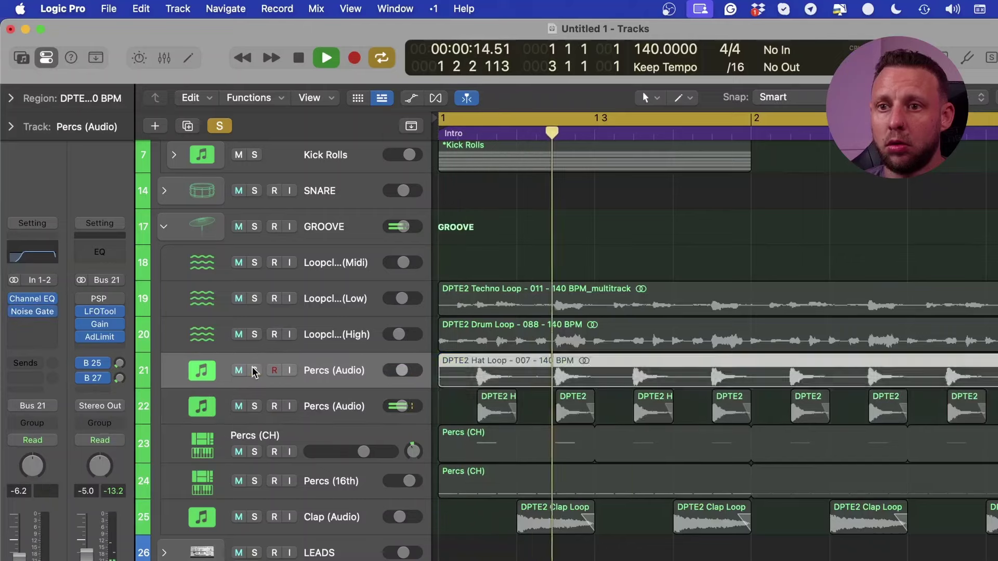
click(254, 451)
click(255, 481)
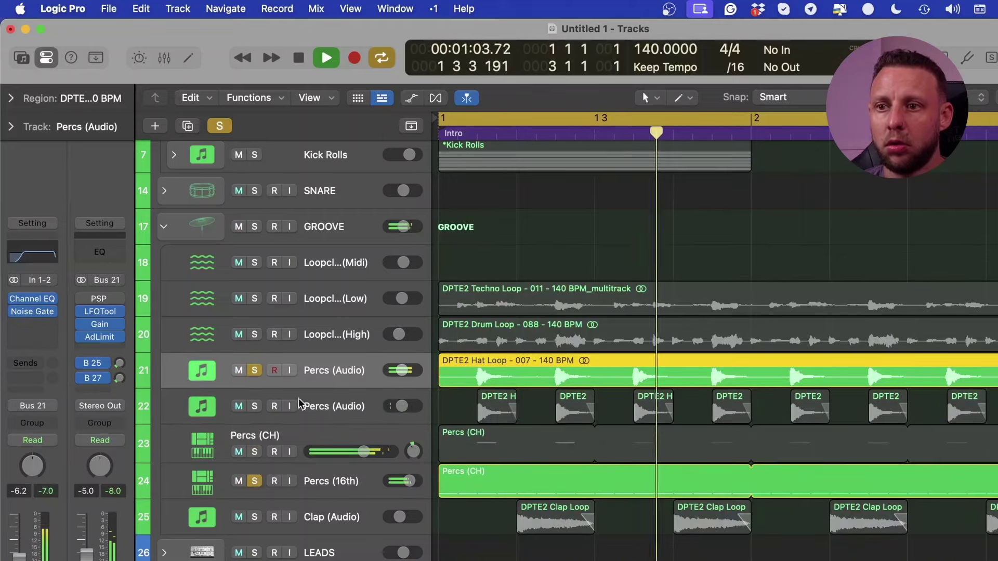
Compare the original and duplicated hat tracks by alternating their solos against the kick and Percs (16th)
click(254, 407)
click(255, 406)
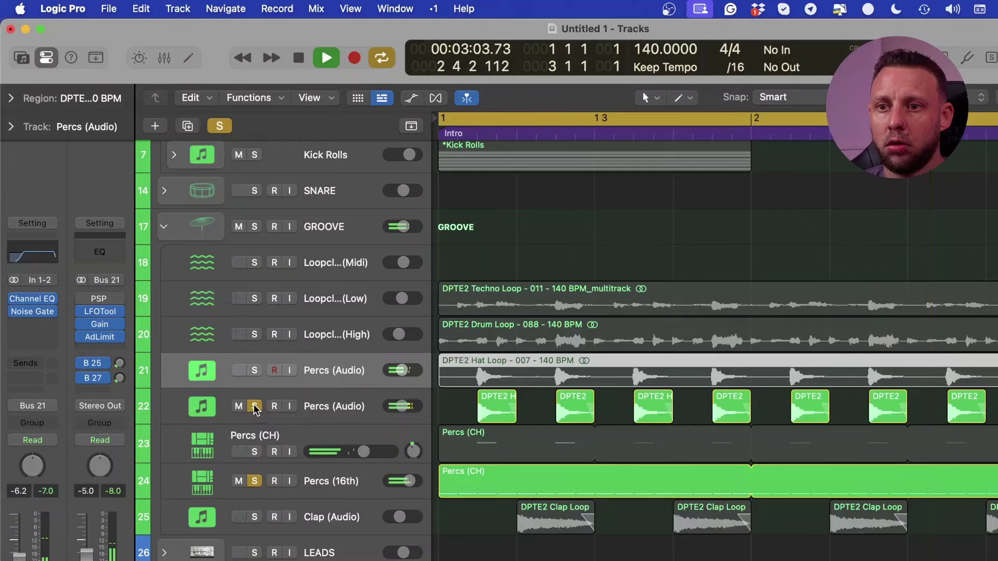
click(254, 370)
click(255, 370)
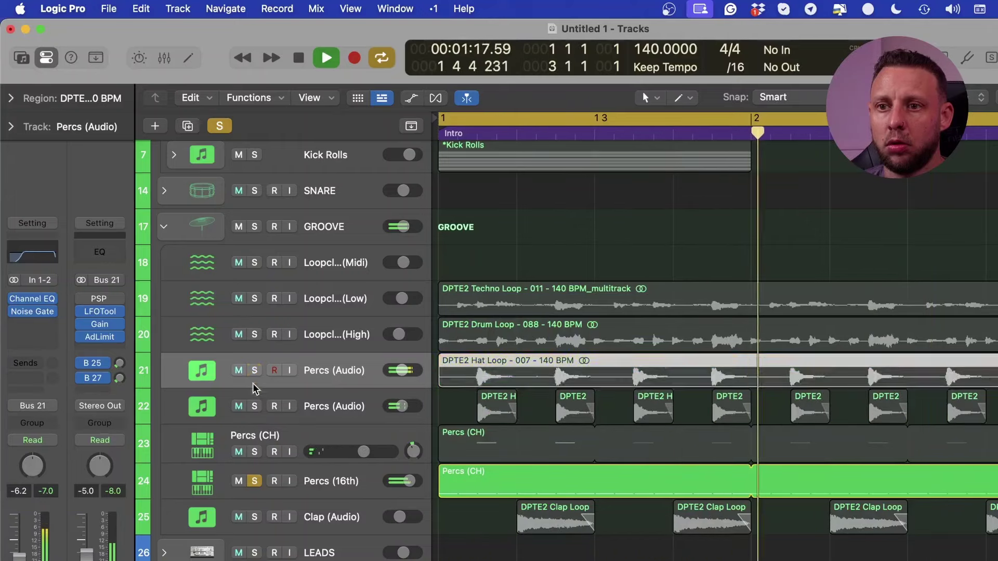
click(254, 406)
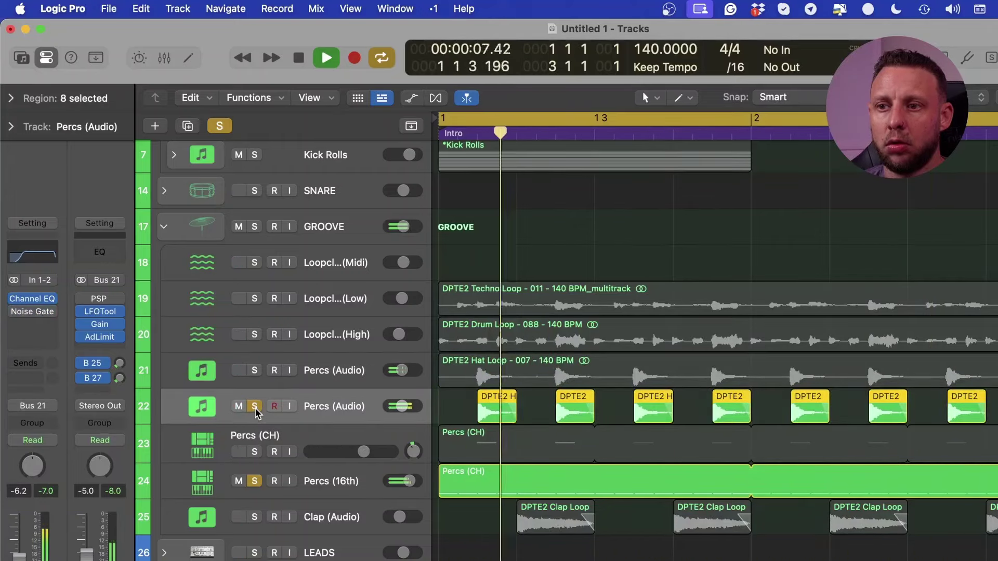
click(255, 407)
Add the Loopcloud (High) drum loop to the solo, compare both hat tracks against it and stop playback
click(254, 334)
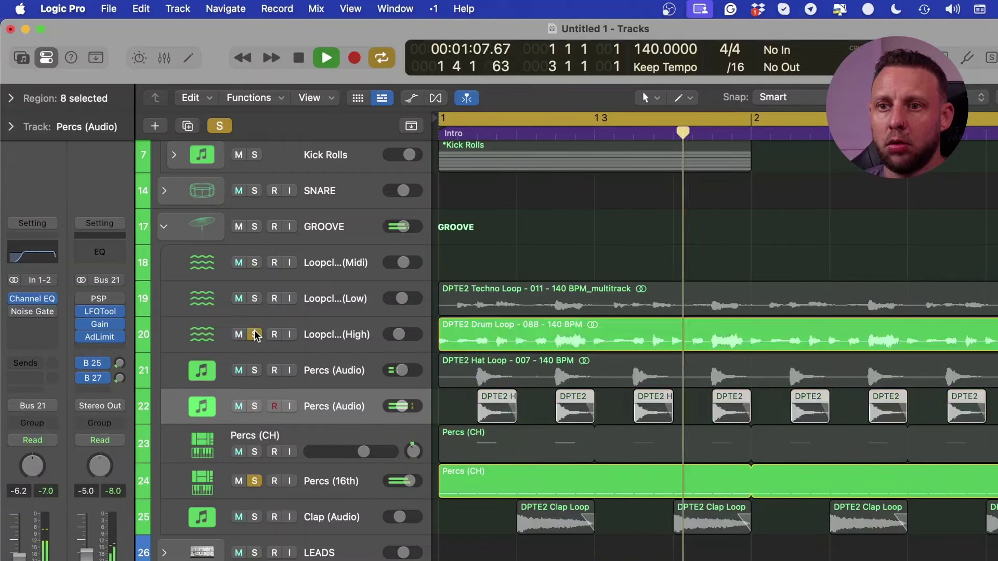
click(338, 334)
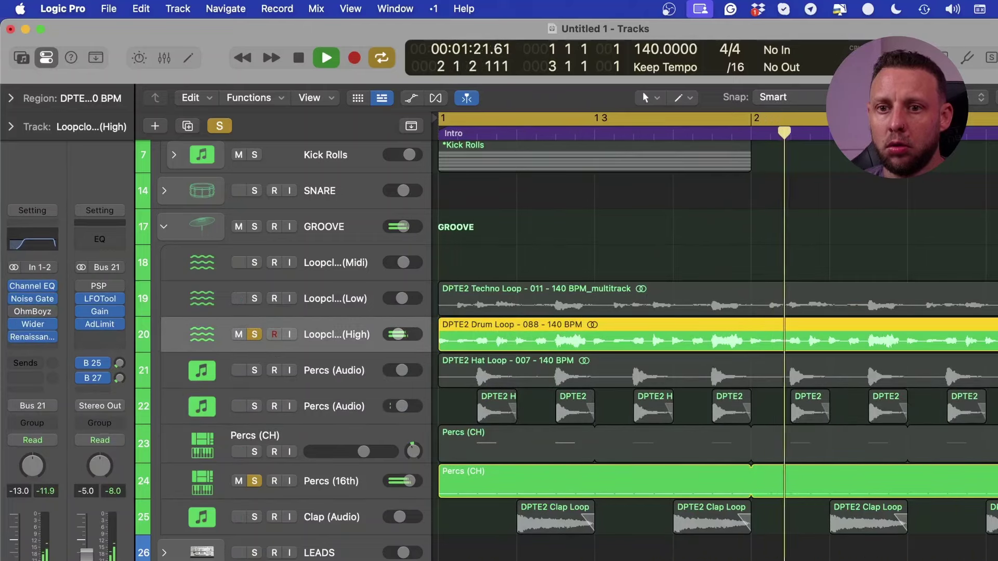
click(255, 370)
click(317, 372)
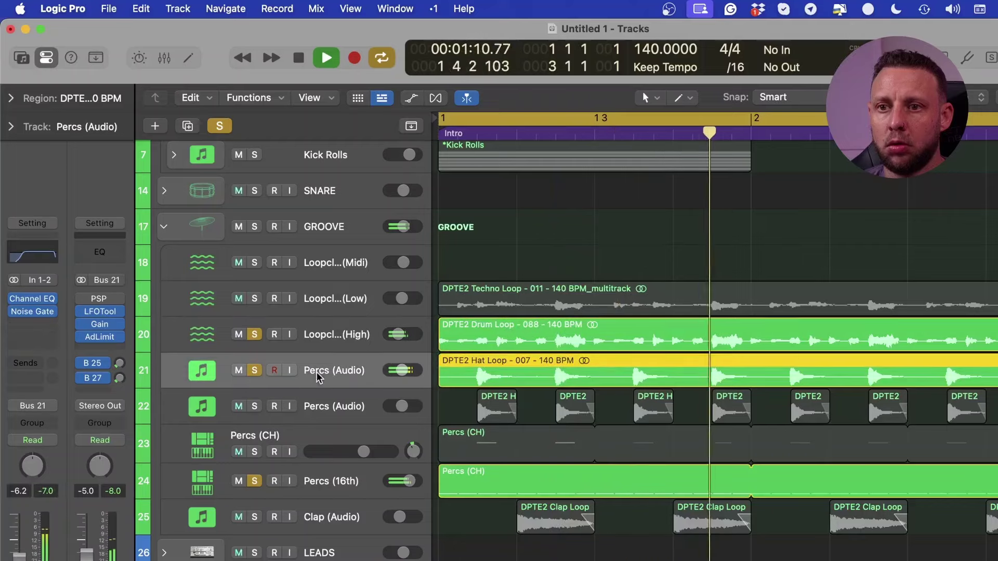
click(255, 371)
click(255, 408)
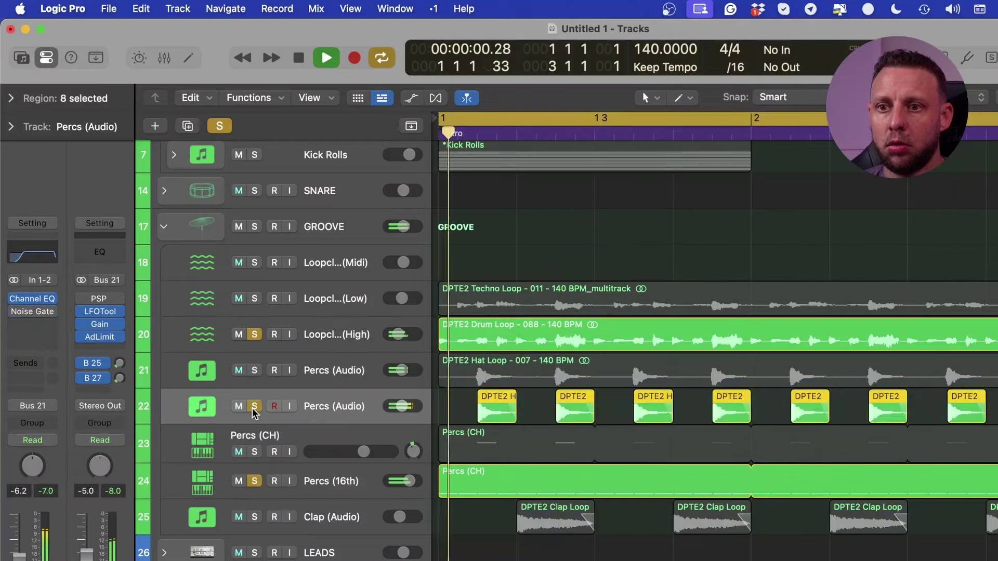
key(space)
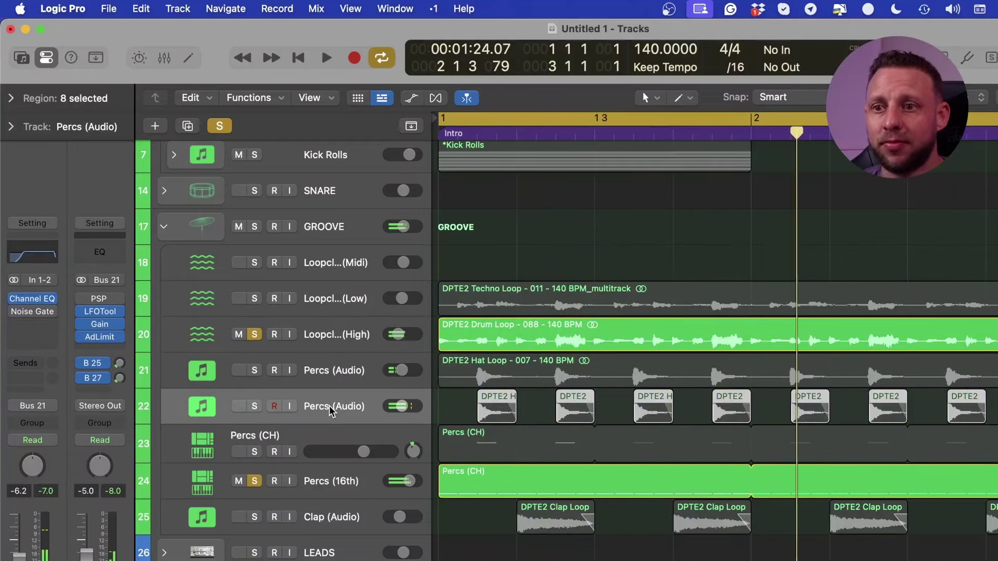
Clear all solos and delete the duplicated Percs (Audio) track together with its hat hits
click(219, 129)
key(Delete)
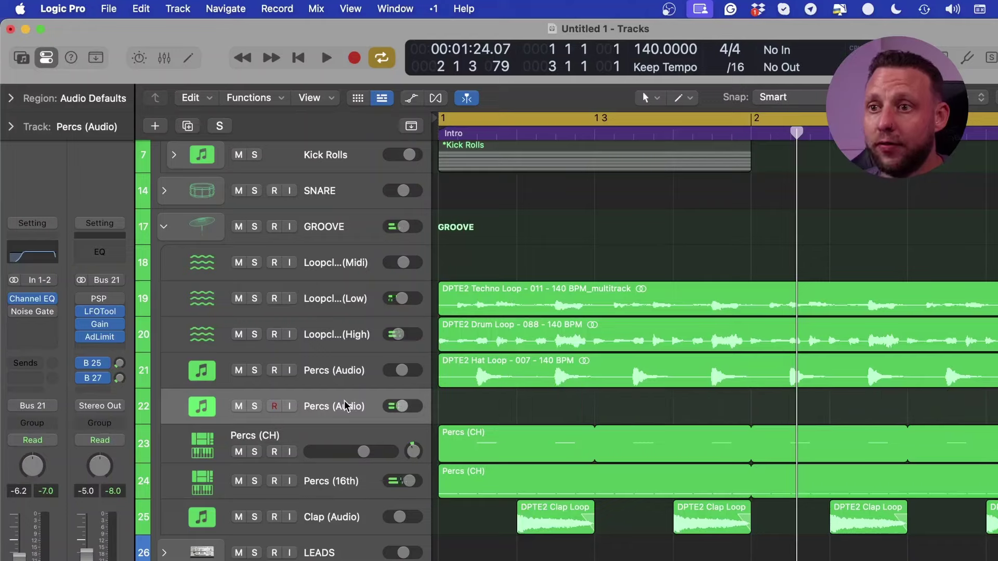
key(Delete)
Solo the remaining Percs (Audio) hat loop and set its volume to -1.9 dB while listening to it
click(338, 373)
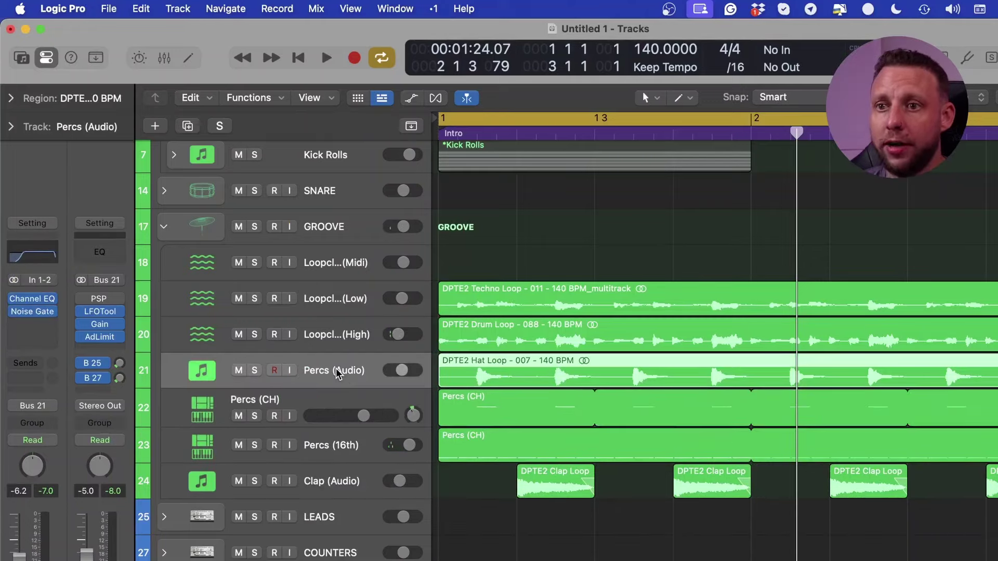
key(s)
key(space)
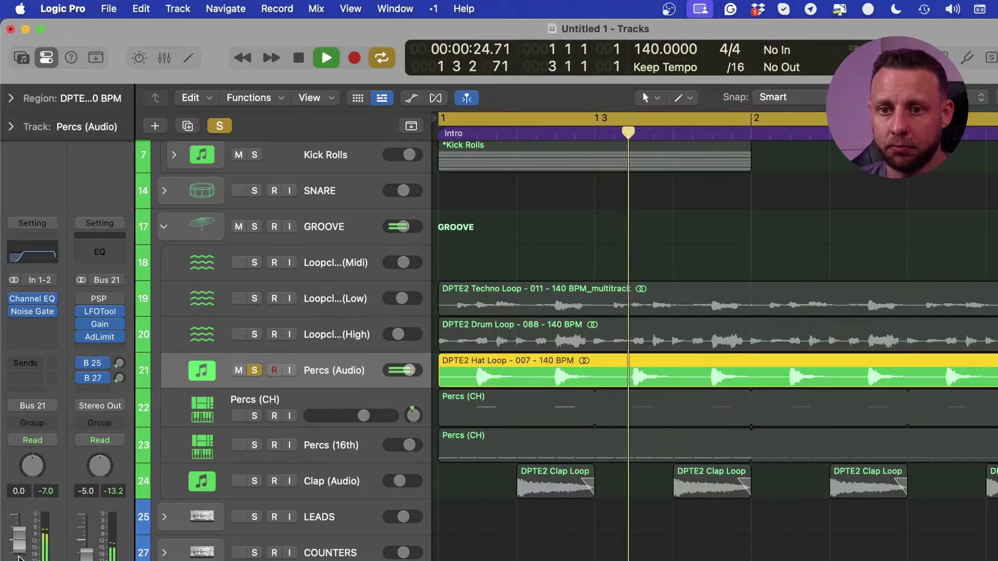
key(space)
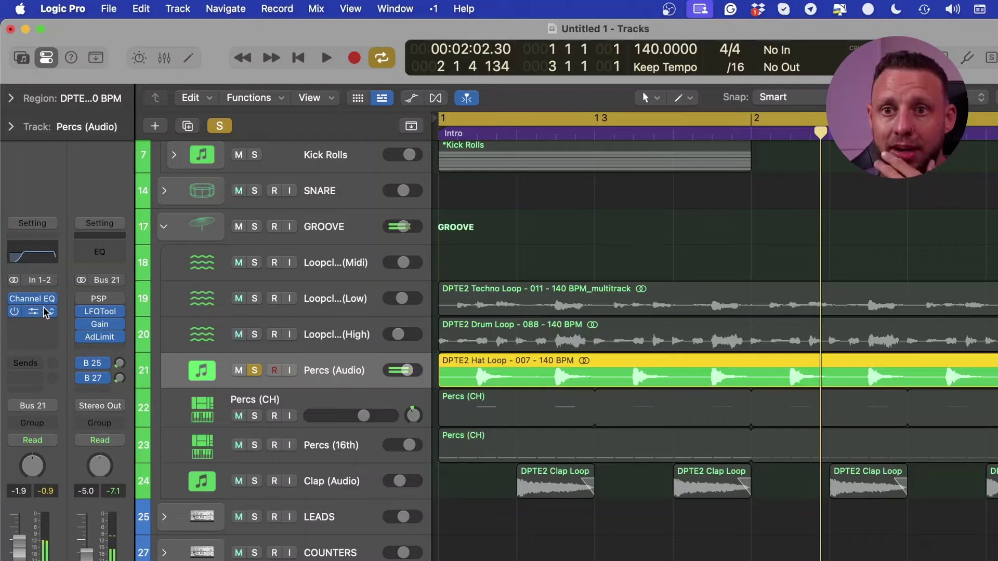
Insert an SSL EQ with the Hi Hat preset between the hat loop's Channel EQ and Noise Gate, and set the track volume to -8.4 dB
click(42, 312)
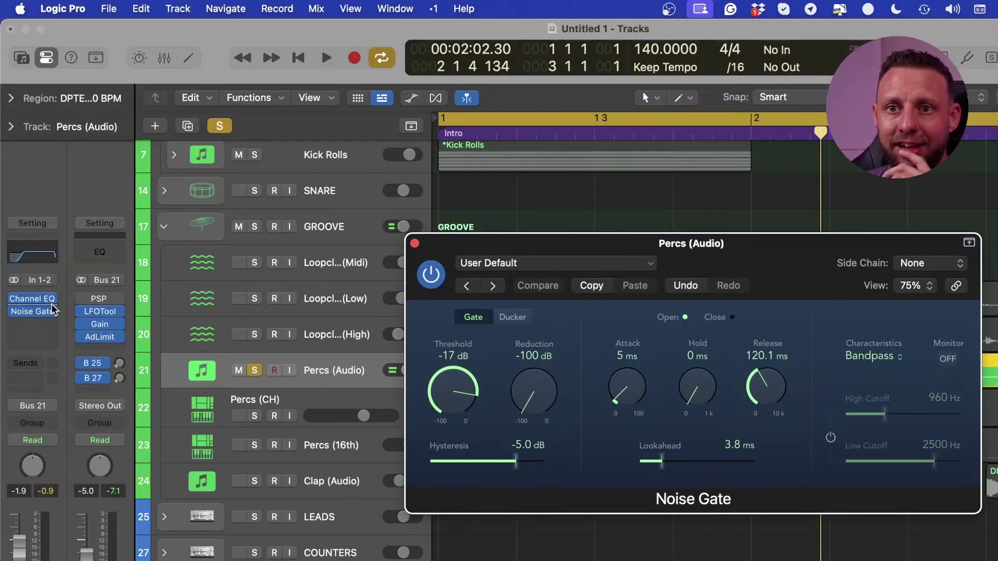
click(33, 323)
mouse_move(156, 485)
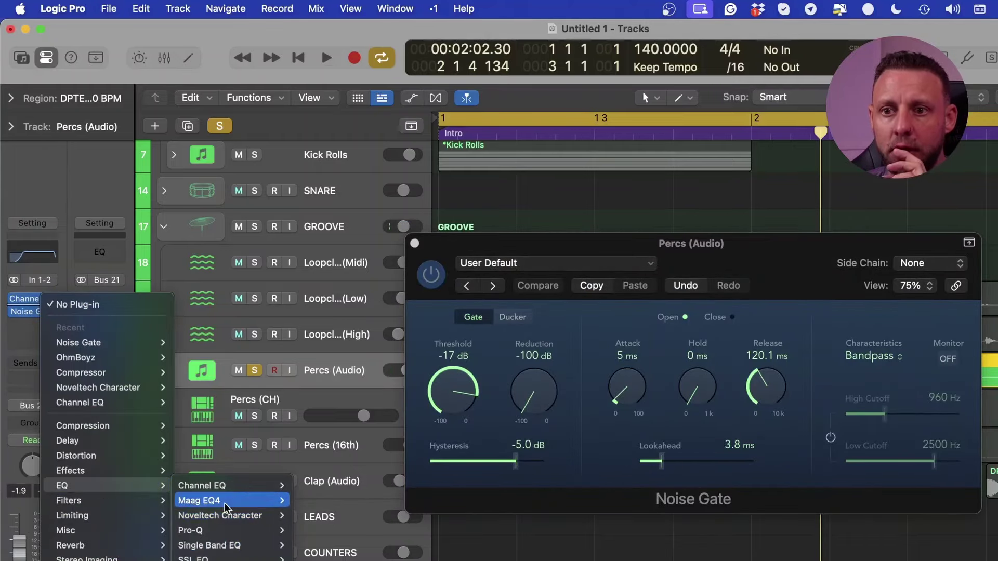
mouse_move(246, 526)
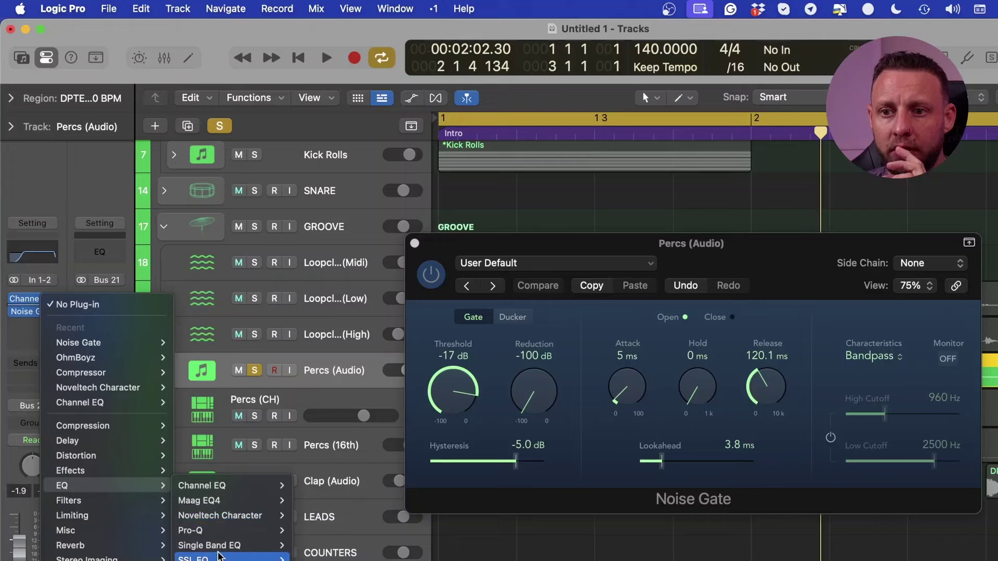
click(312, 555)
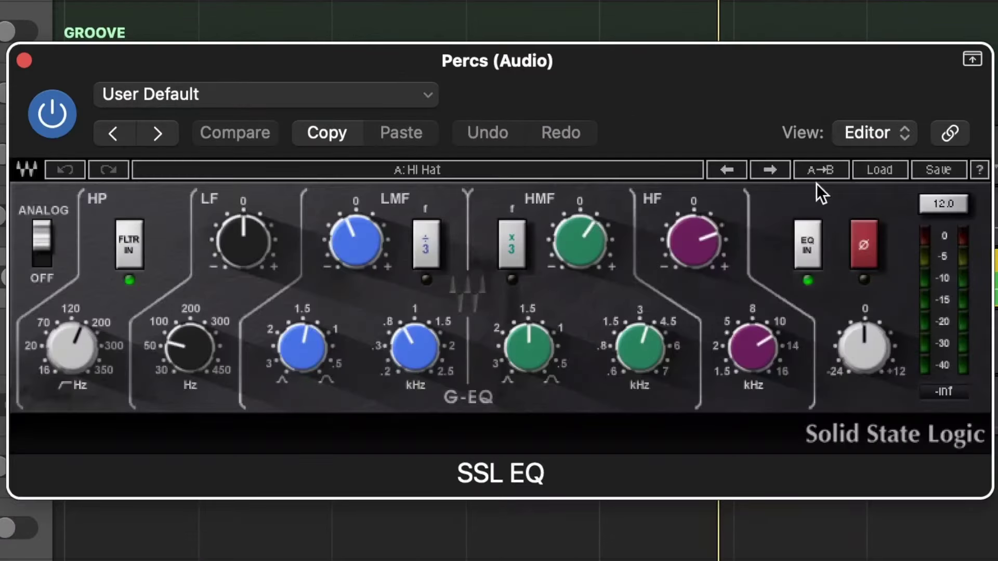
click(878, 170)
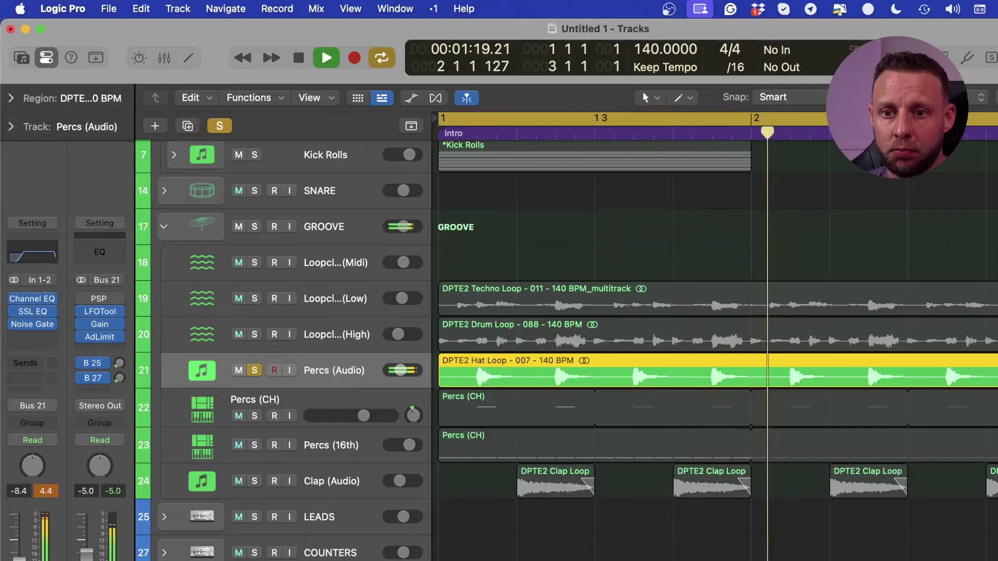
Unsolo the hat loop to hear it in the full groove, and insert an Adaptive Limiter after its Noise Gate
key(s)
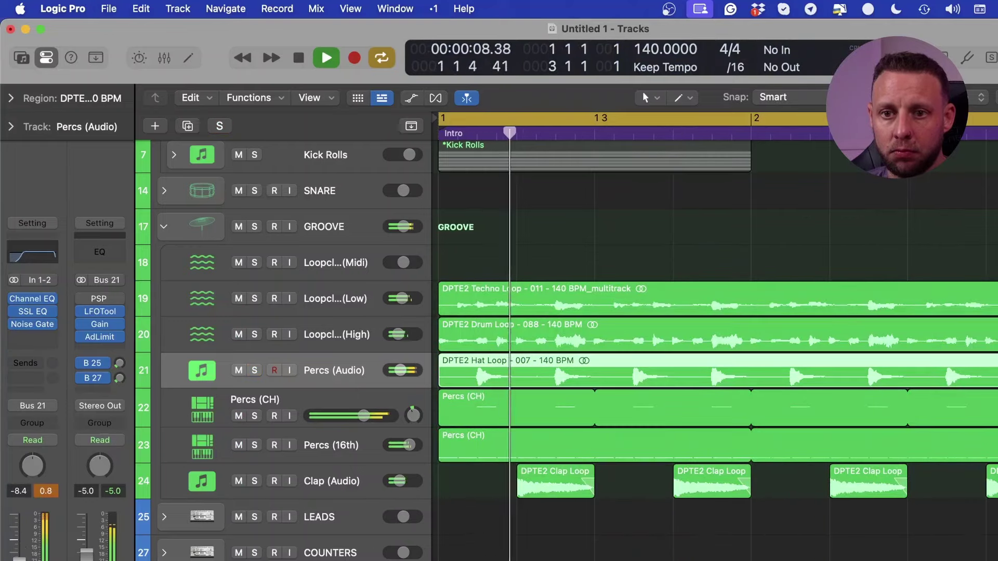
key(space)
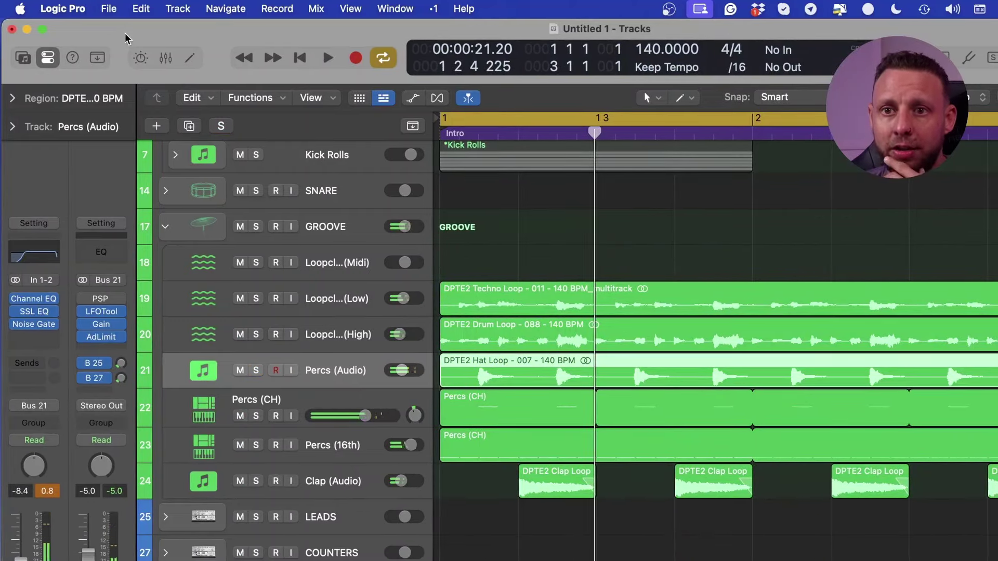
click(28, 340)
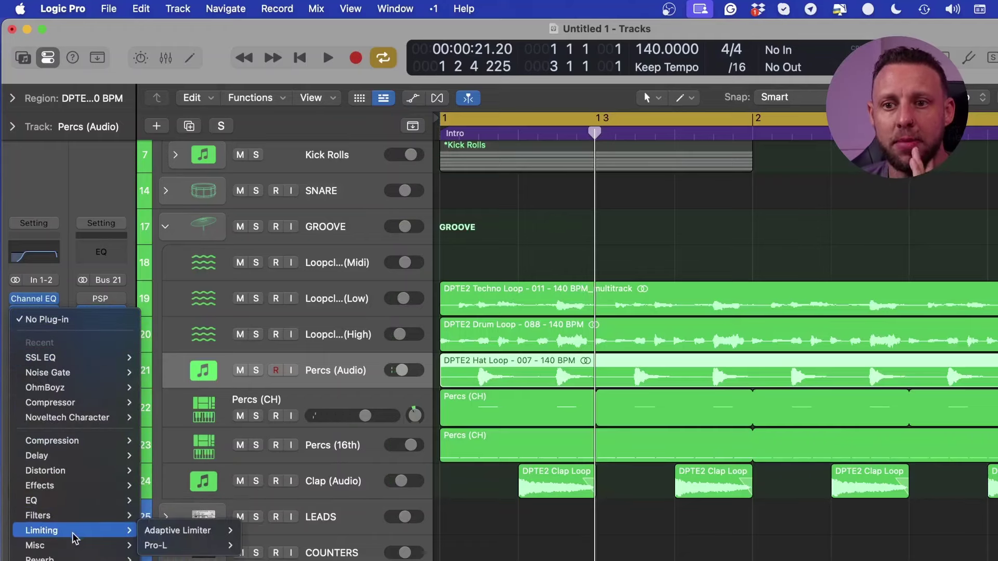
click(175, 535)
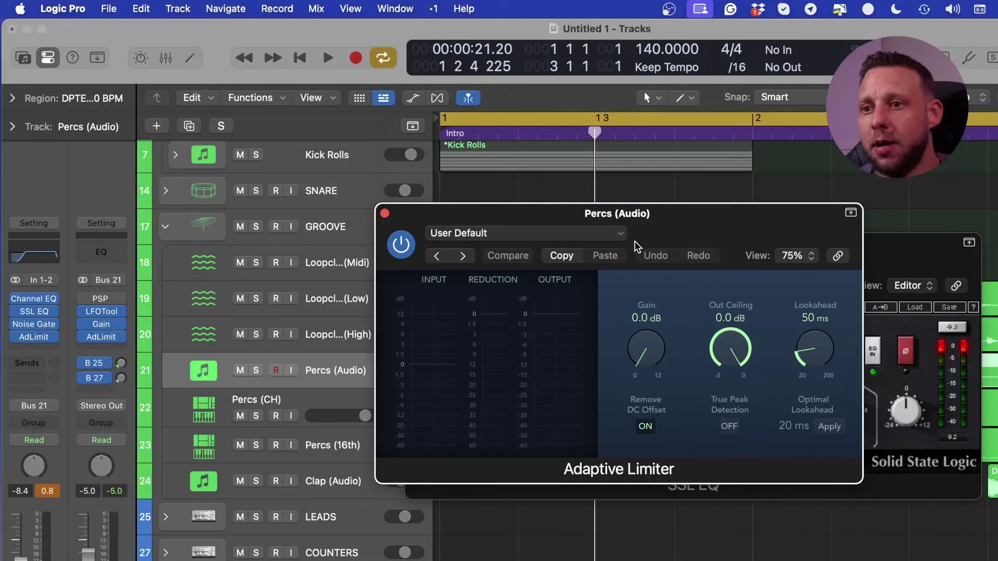
Hide the plug-in windows, set the Percs (Audio) track volume to -9.4 dB and listen to the groove
key(v)
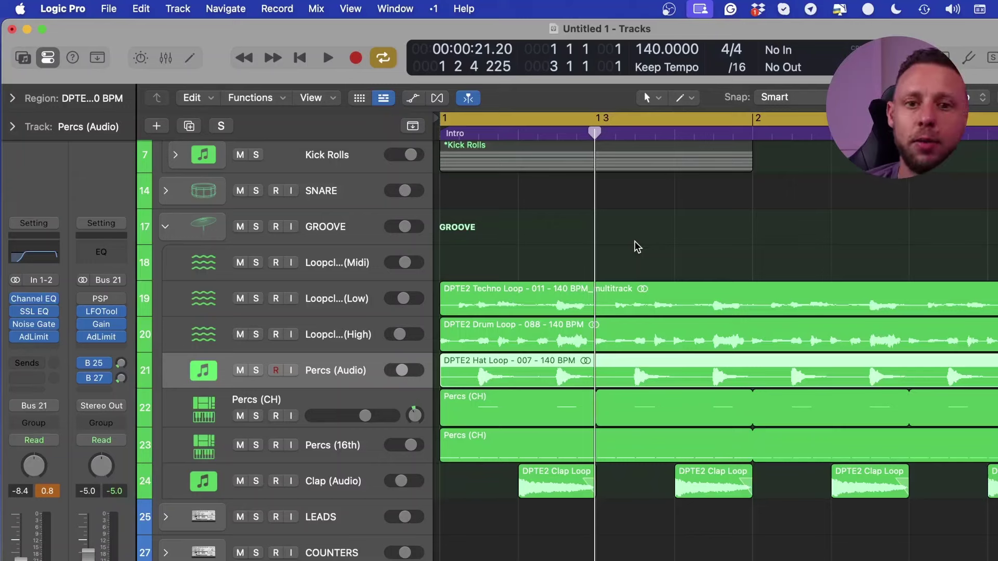
click(56, 492)
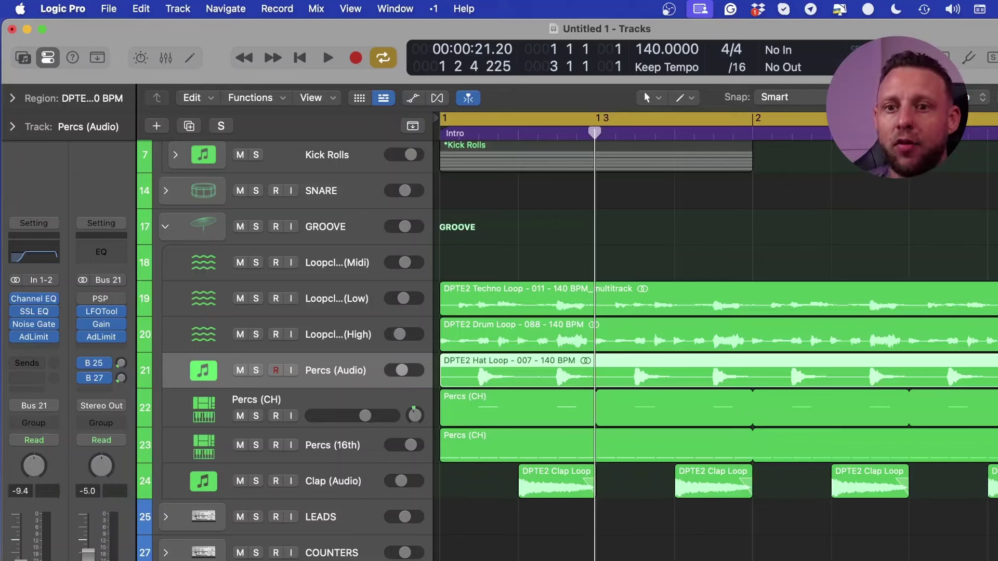
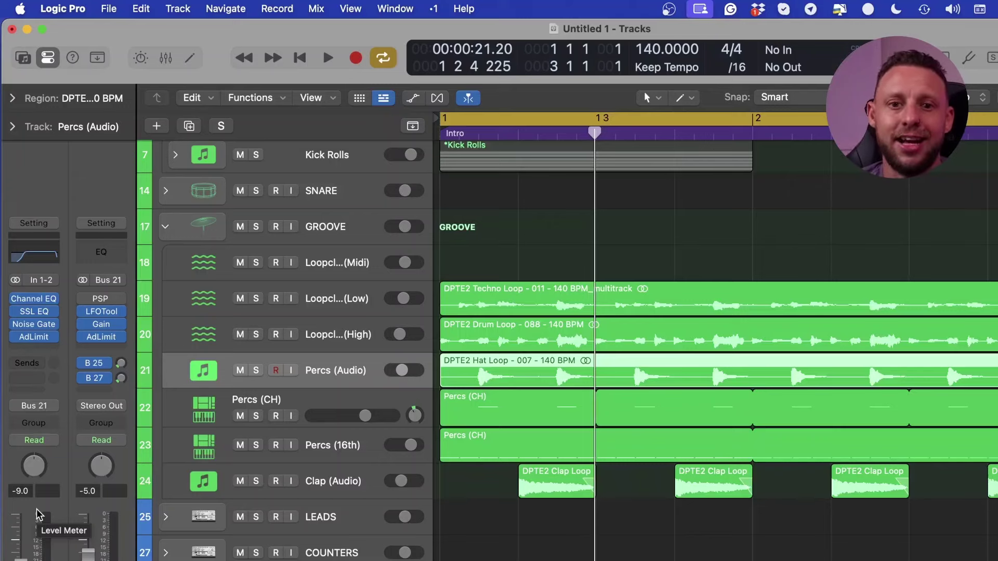
key(space)
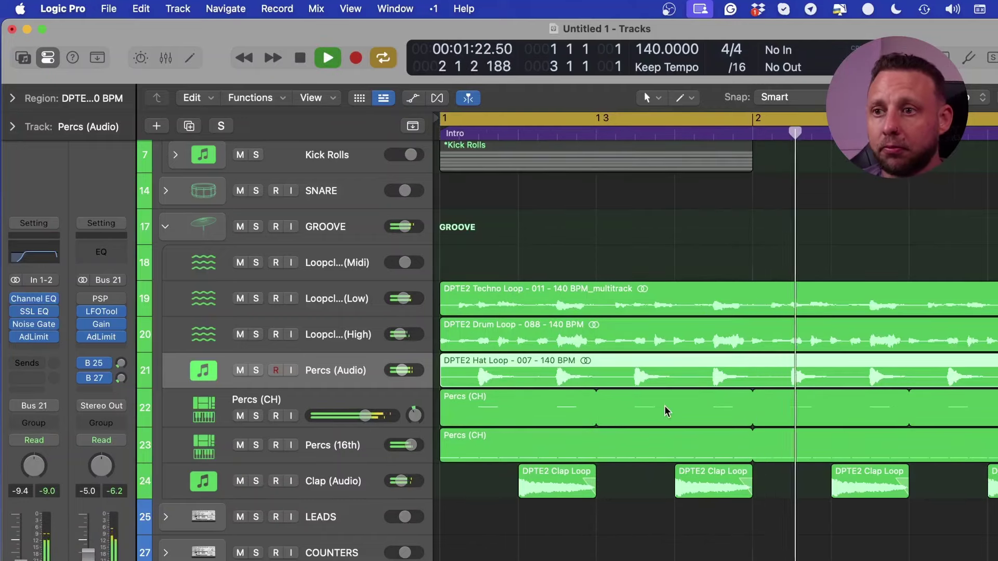
key(super+Left)
key(space)
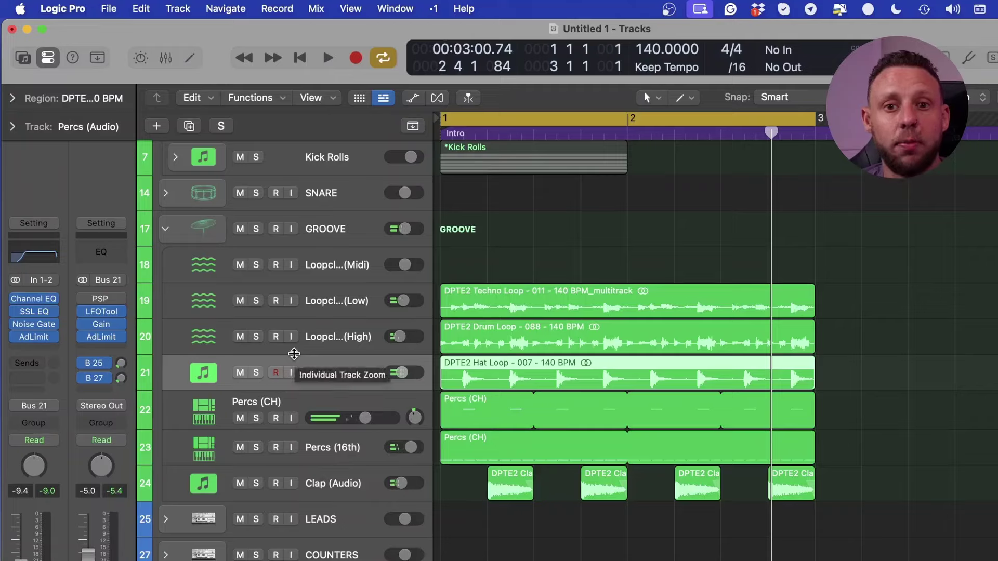
Select all kick and groove regions in the first two bars and repeat them three times up to bar 9
key(super+Left)
key(super+Left)
scroll(746, 418, up, 5)
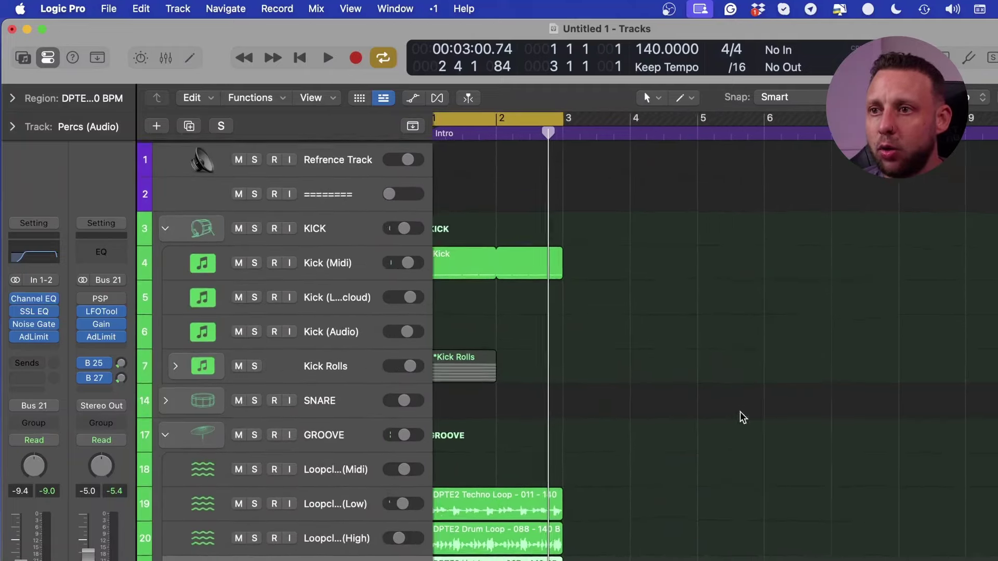
key(super+Up)
key(super+Up)
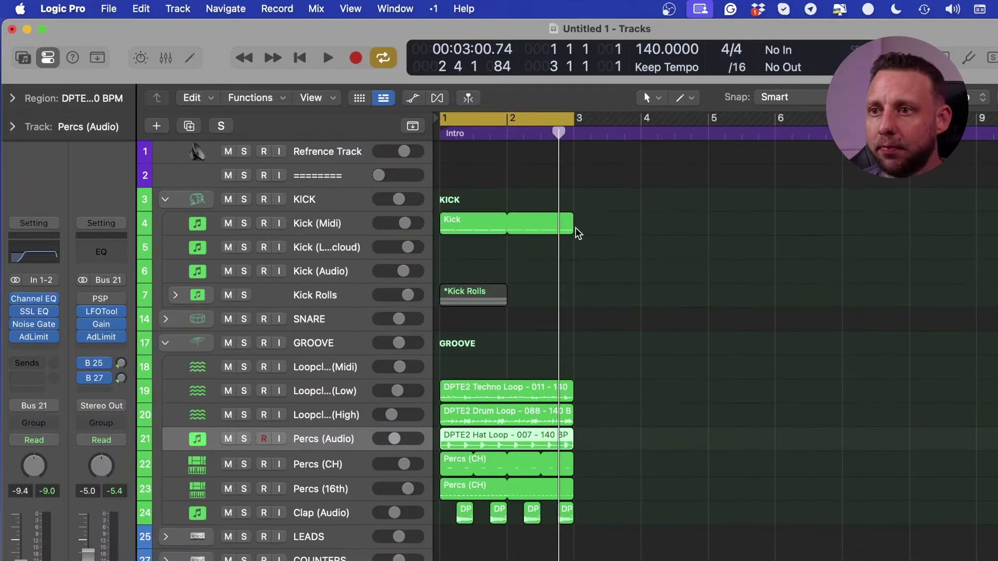
drag(575, 229, 423, 542)
key(super+r)
key(super+r)
key(super+r)
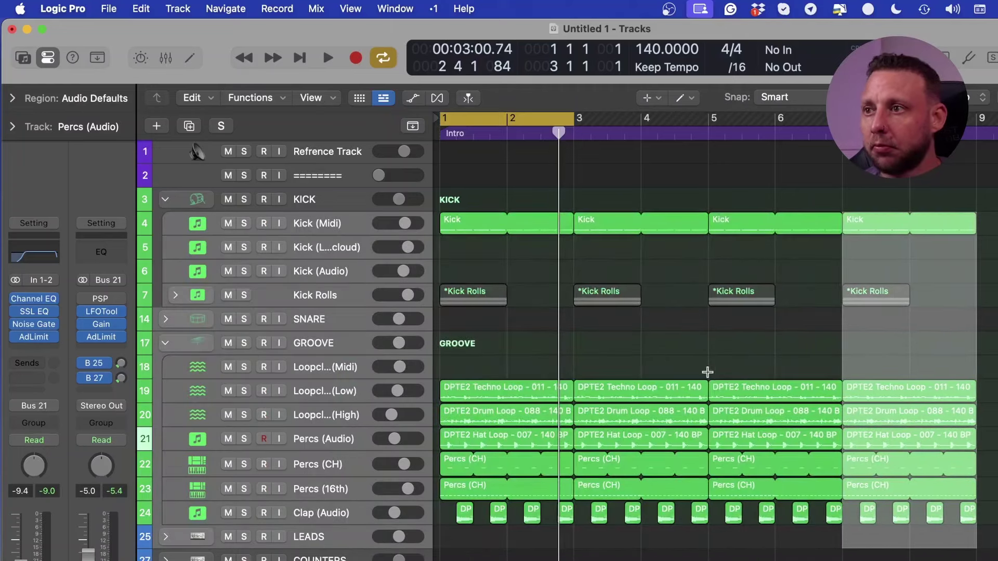
Repeat the two-bar kick and groove block ten more times to extend the arrangement well past bar 21
key(super+Left)
key(super+Left)
key(super+r)
key(super+r)
key(super+r)
key(super+r)
key(super+r)
key(super+r)
key(super+r)
key(super+r)
key(super+r)
key(super+r)
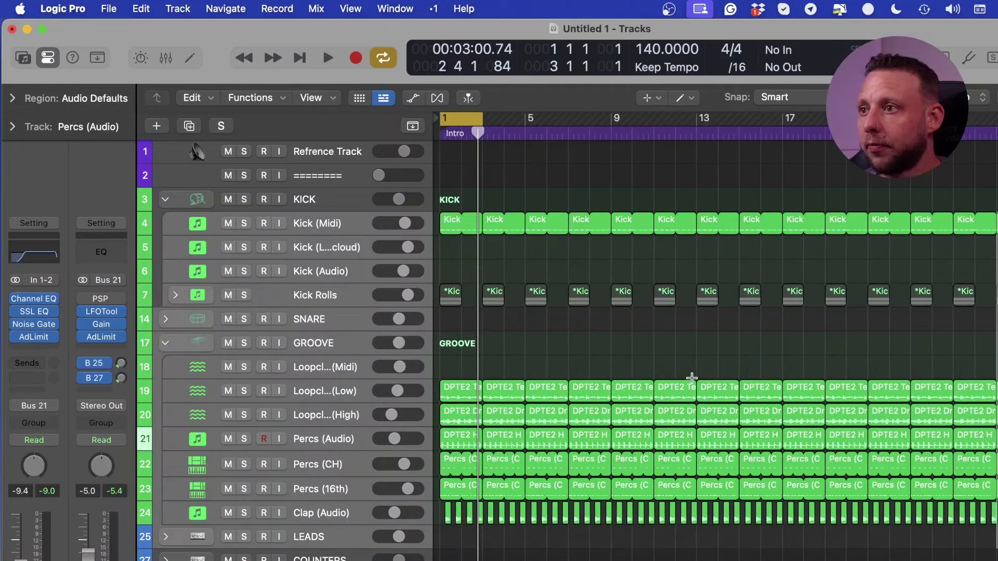
key(t)
key(t)
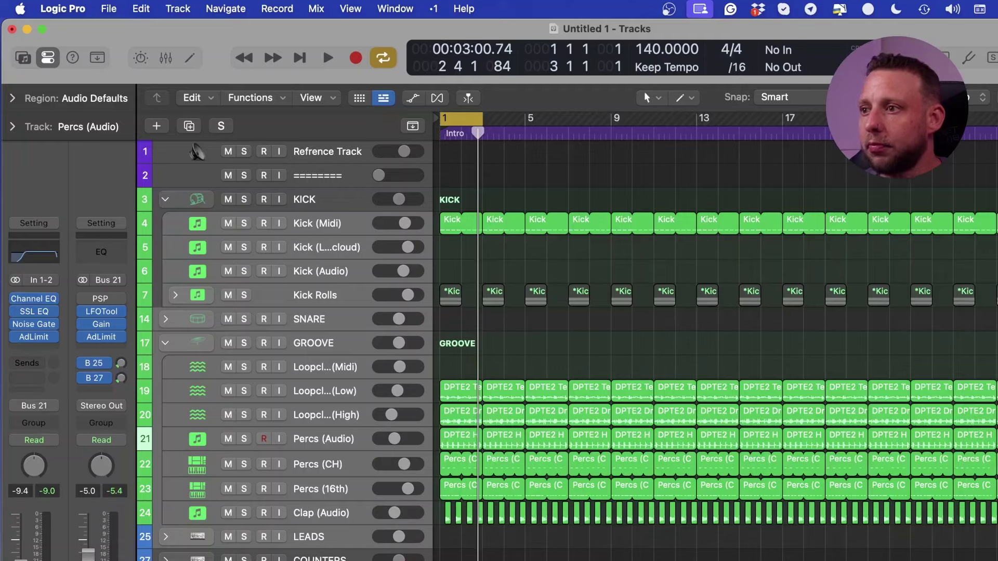
Delete all Kick Rolls regions and shorten the kick region before bar 17 to leave a brief gap
click(338, 295)
key(Delete)
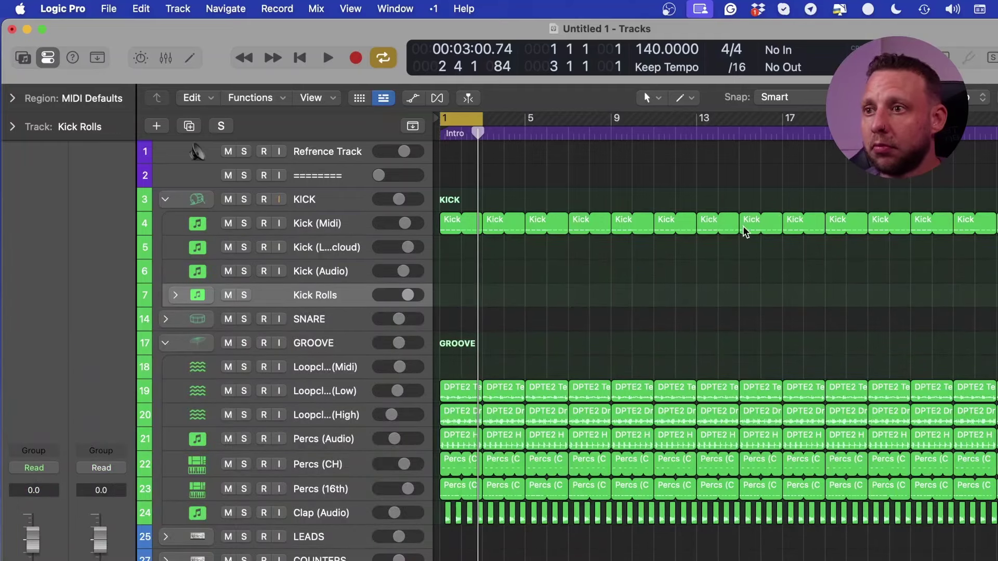
click(778, 218)
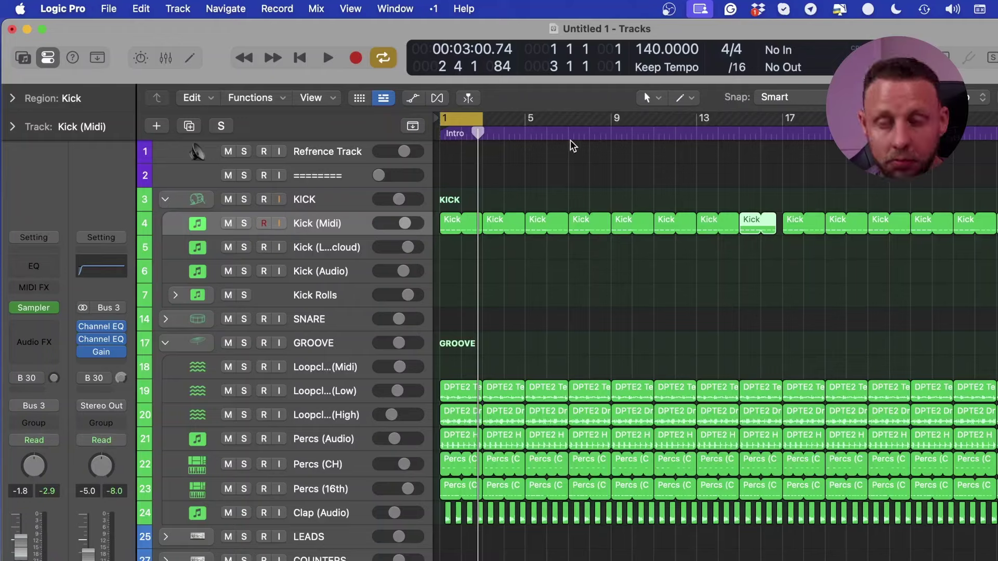
Insert a Channel EQ with a 130 Hz, 24 dB/Oct low cut on Kick (Midi), and toggle its bypass in Latch mode during playback
click(40, 266)
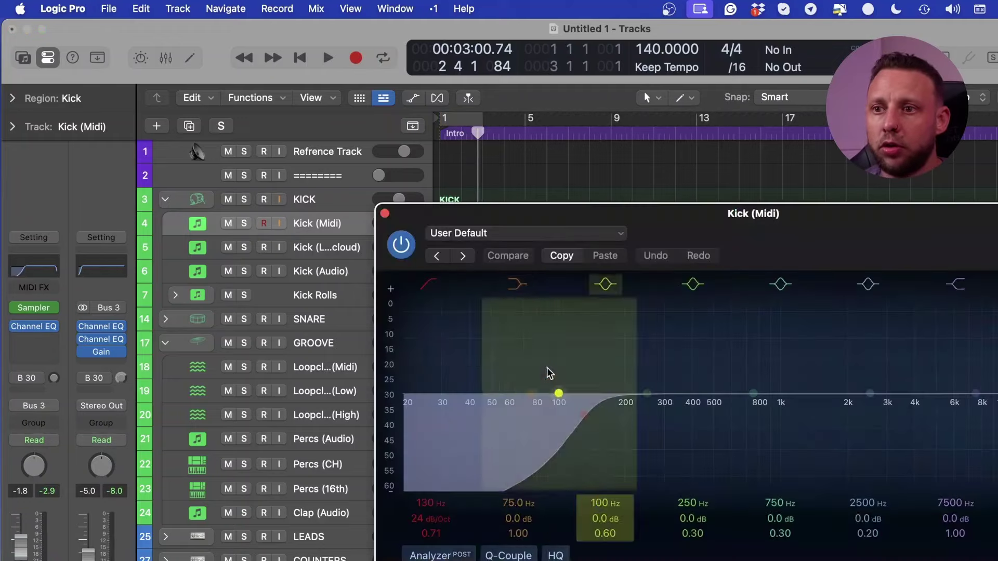
click(407, 245)
key(space)
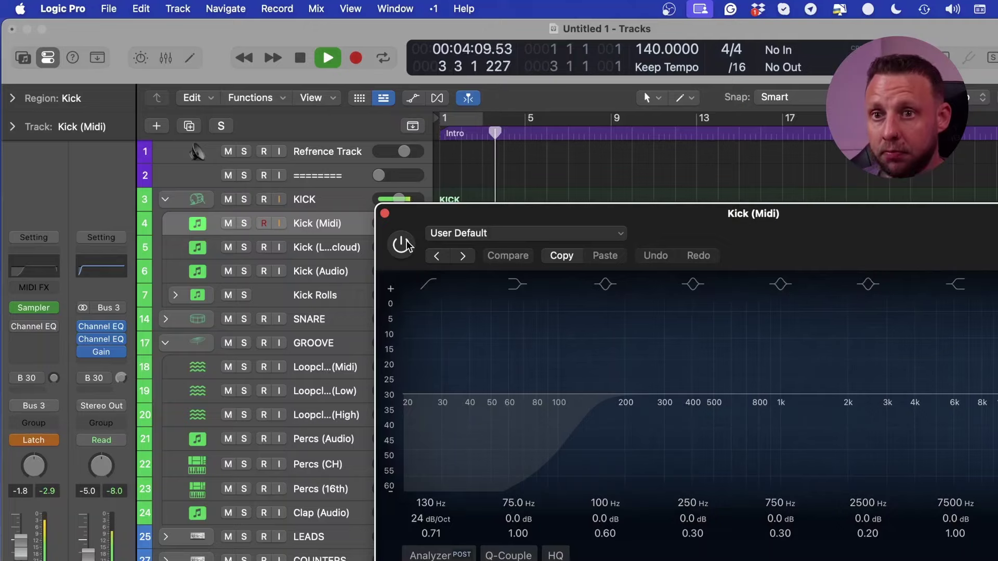
click(408, 245)
key(super+w)
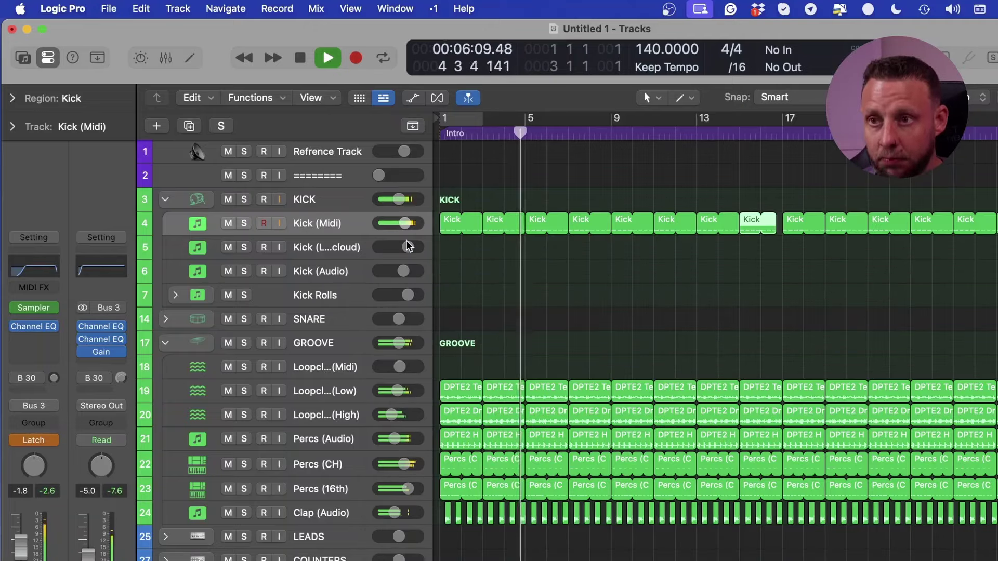
key(space)
Automate the Channel EQ's insert bypass on Kick (Midi) so it is bypassed from bar 17 onward, and hide the automation
key(a)
click(338, 264)
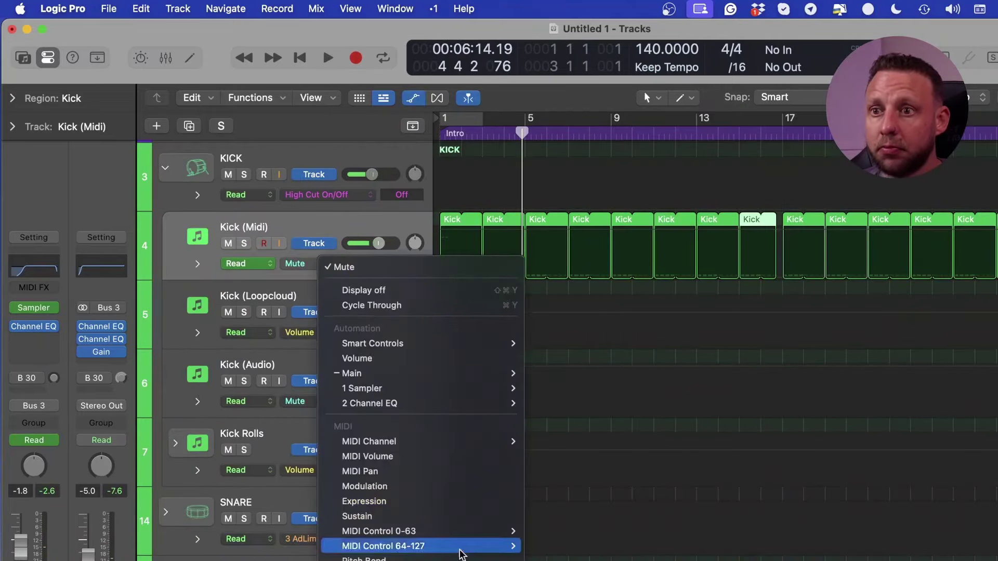
click(884, 301)
click(783, 280)
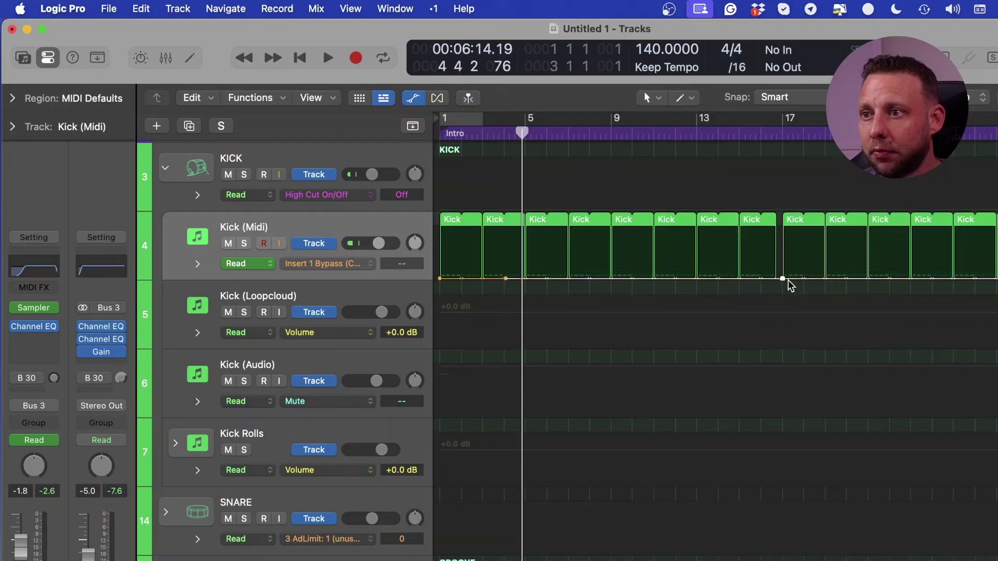
scroll(936, 285, up, 5)
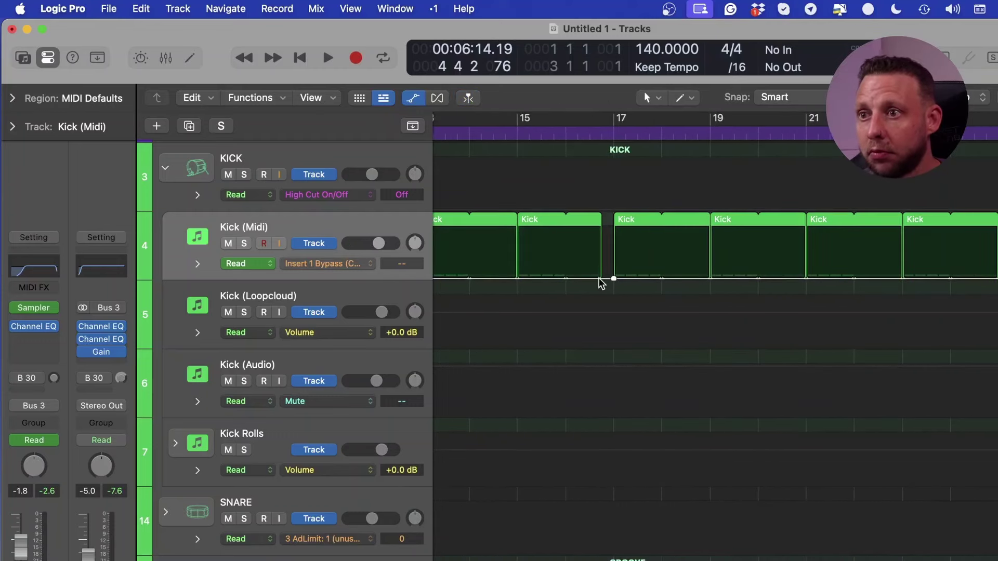
drag(613, 279, 632, 239)
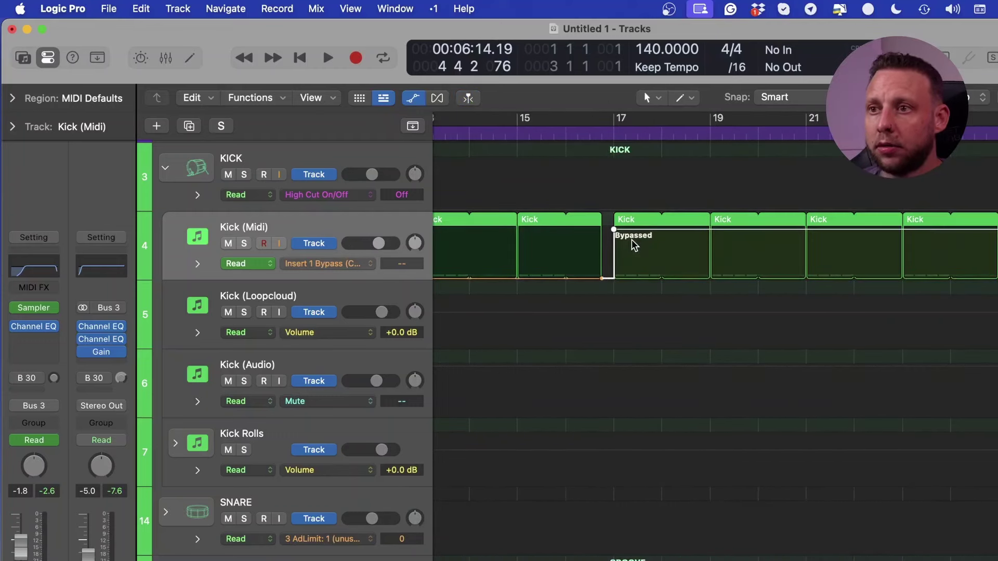
scroll(626, 254, down, 8)
key(Return)
scroll(573, 398, down, 10)
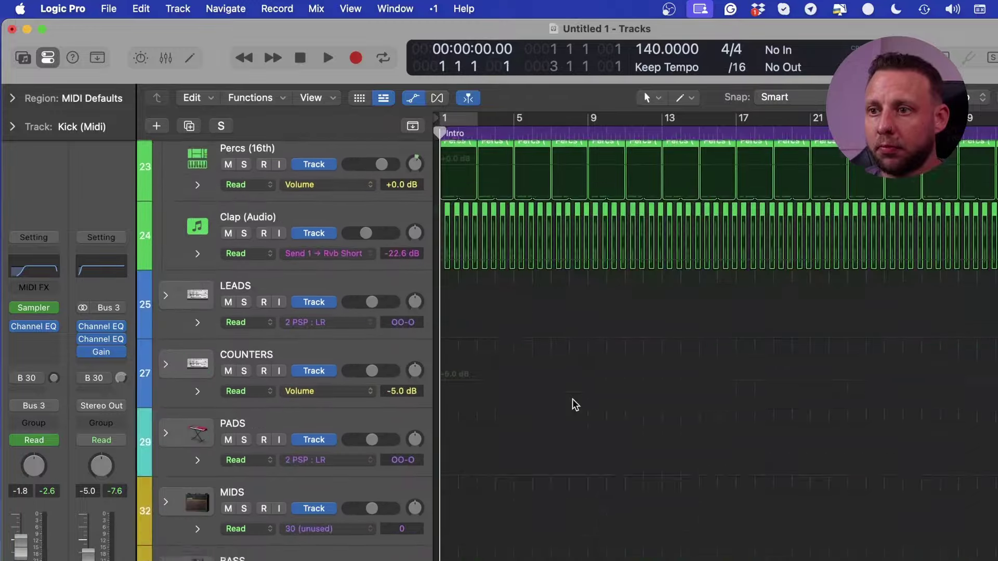
key(a)
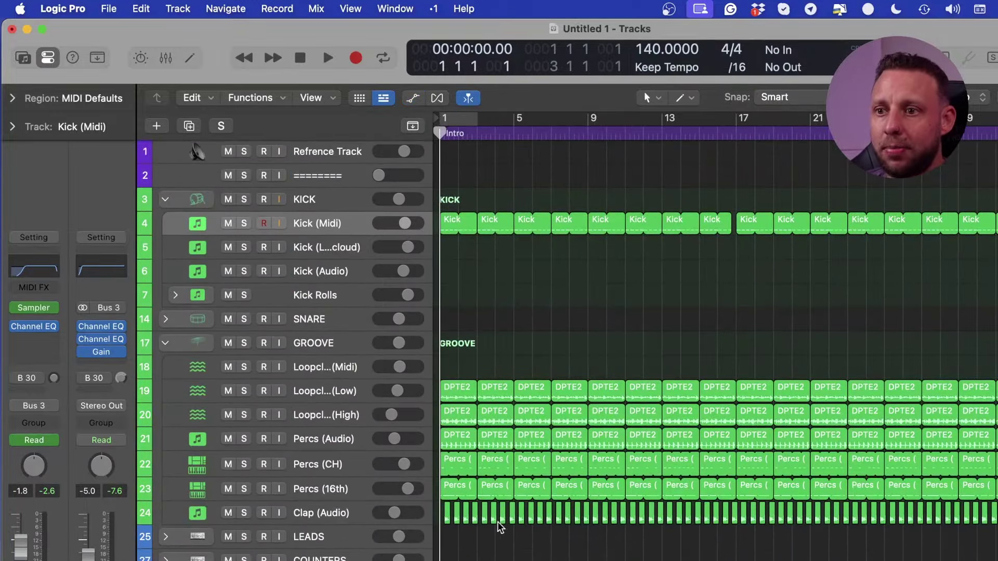
Delete early percussion regions so Percs (CH) enters at bar 9, Percs (16th) at bar 17 and the claps at bar 25
scroll(740, 543, up, 3)
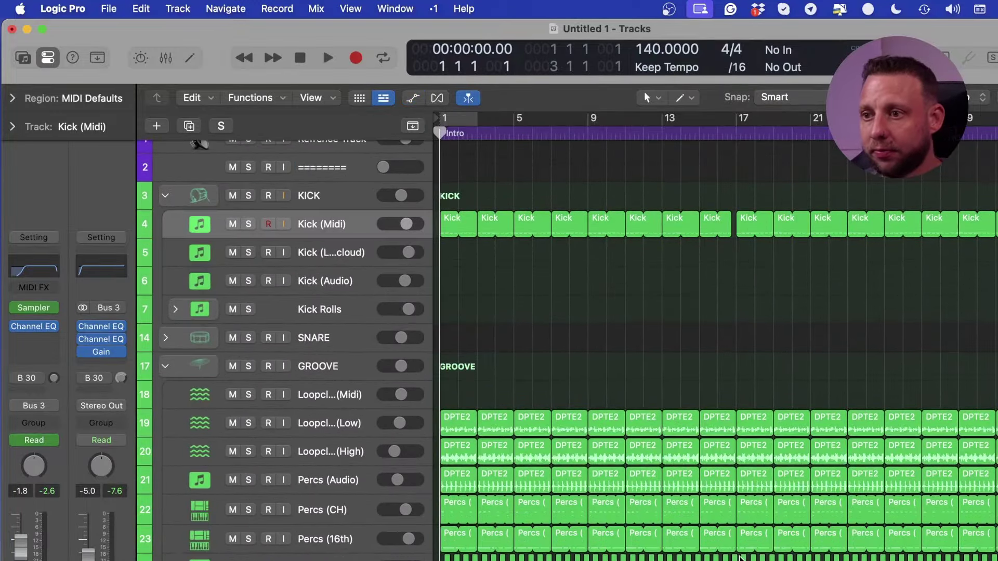
drag(733, 516, 434, 500)
key(Delete)
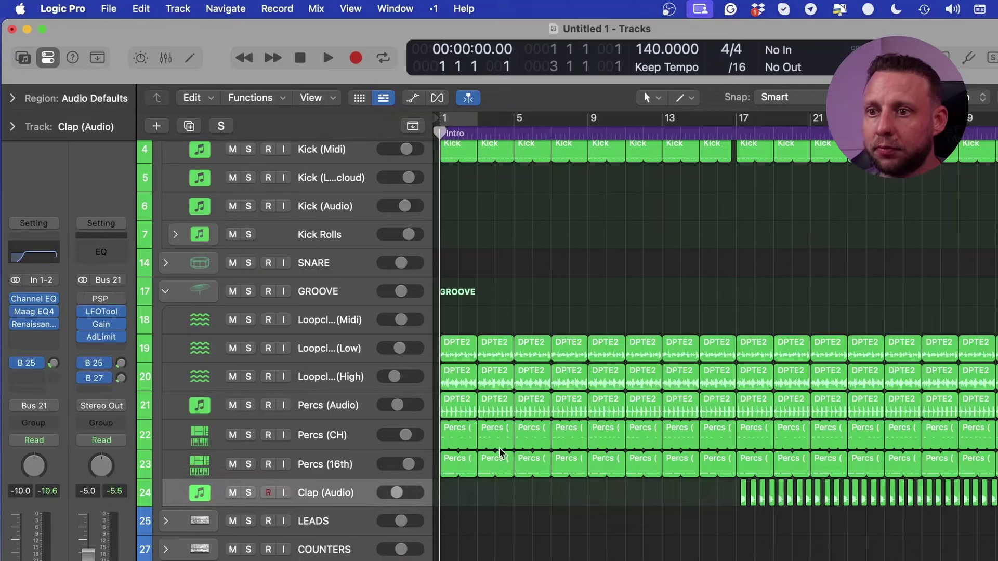
drag(460, 466, 882, 481)
key(Delete)
click(346, 466)
key(Delete)
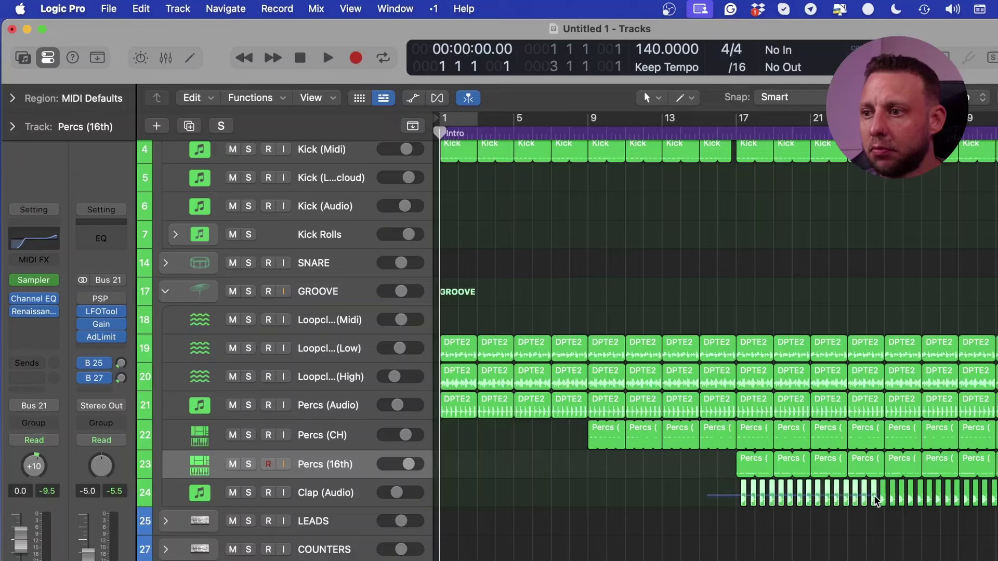
key(Delete)
Shorten the Kick (Midi) region before bar 25 to leave a brief gap
scroll(884, 258, up, 4)
click(881, 250)
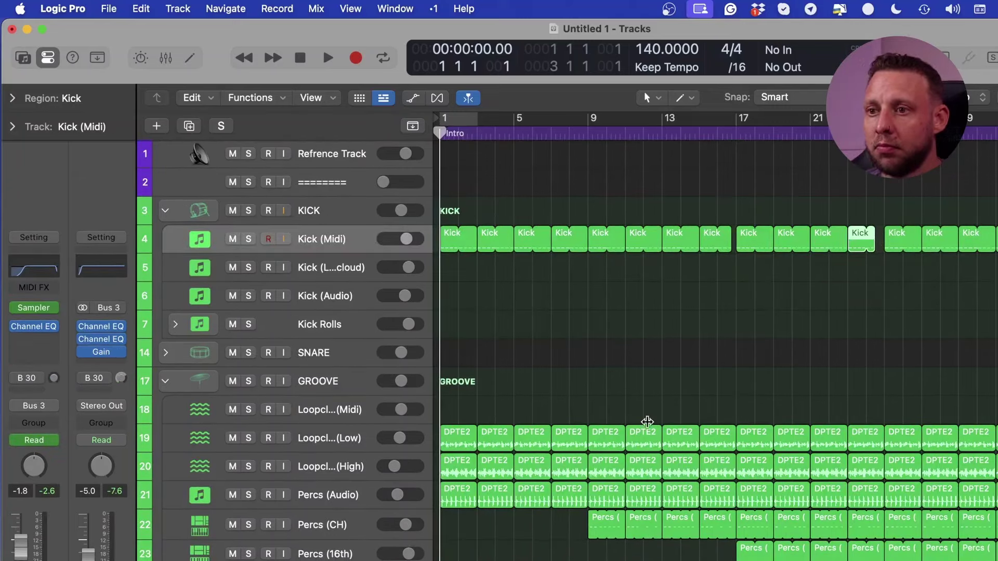
key(a)
key(a)
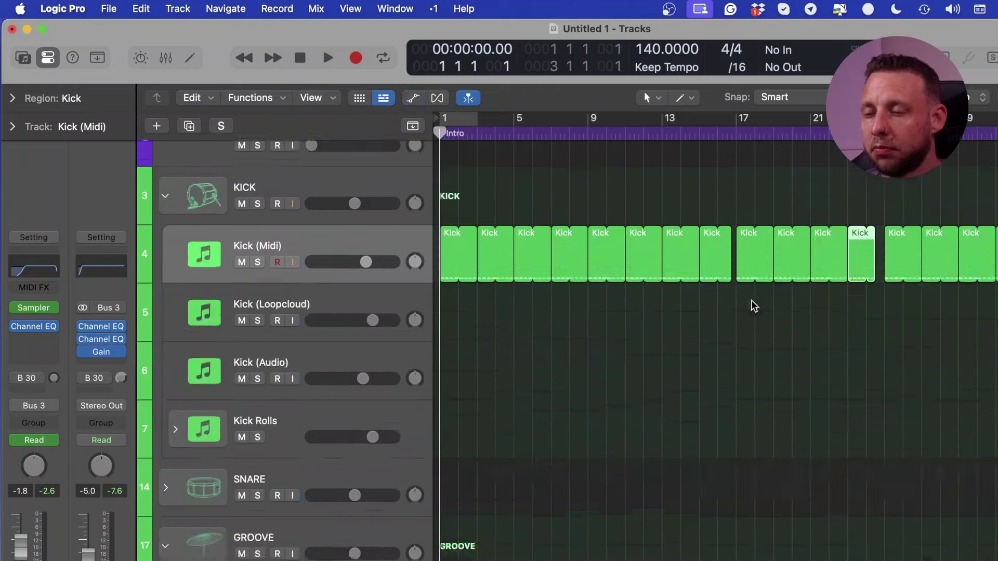
Compare the groove with Percs (Audio) muted and unmuted, and delete its hat loop regions before bar 25
key(space)
click(233, 494)
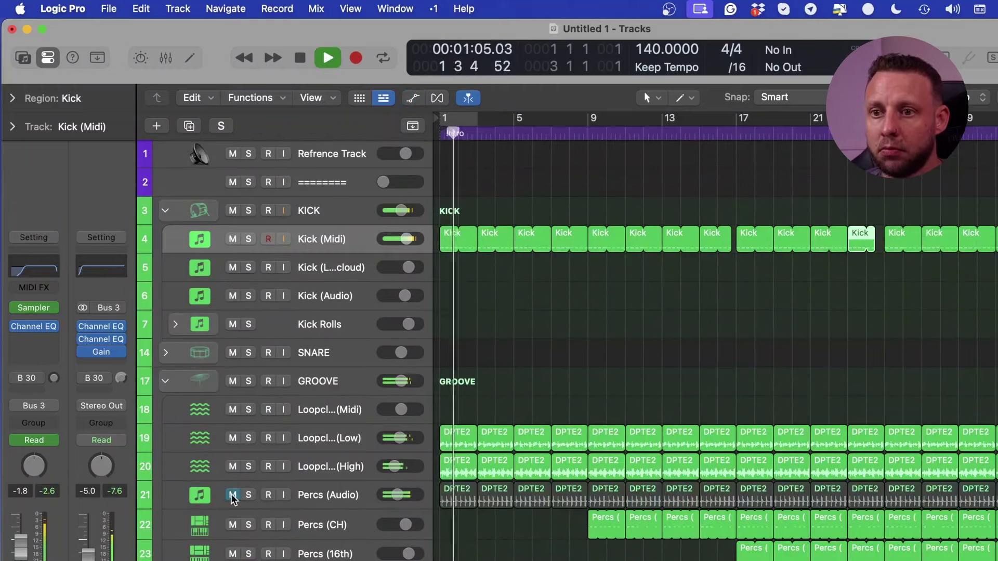
click(233, 495)
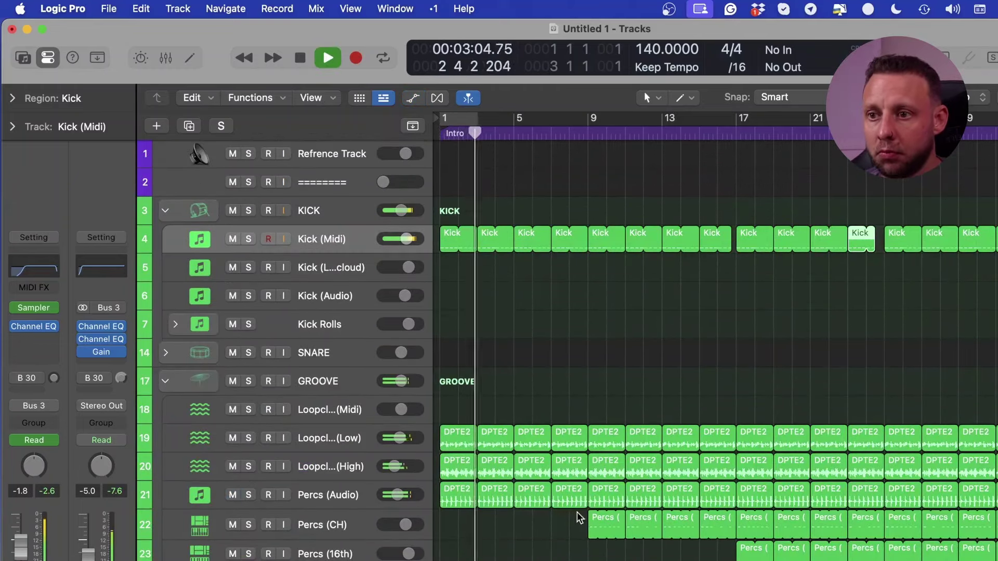
drag(577, 512, 425, 494)
key(Delete)
drag(554, 492, 856, 497)
key(Delete)
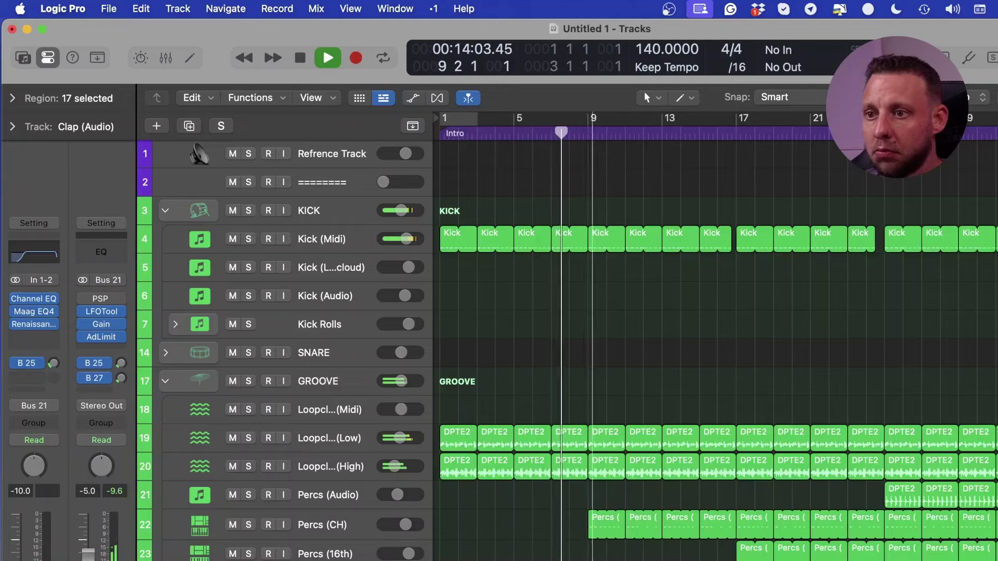
Place a set of clap regions from the second beat of bar 9 and another set around bar 17
key(Delete)
key(super+Right)
key(super+Right)
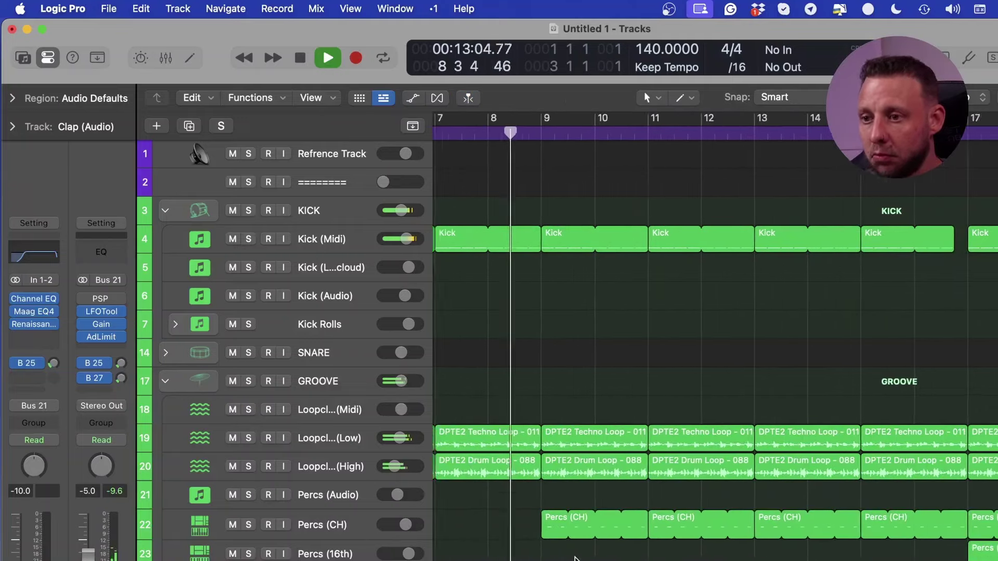
key(super+Left)
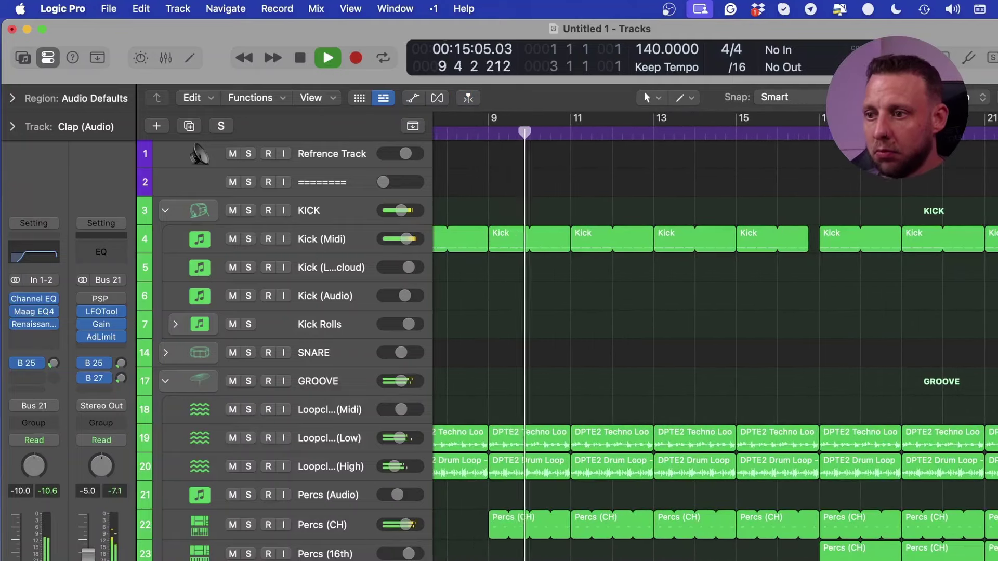
key(super+a)
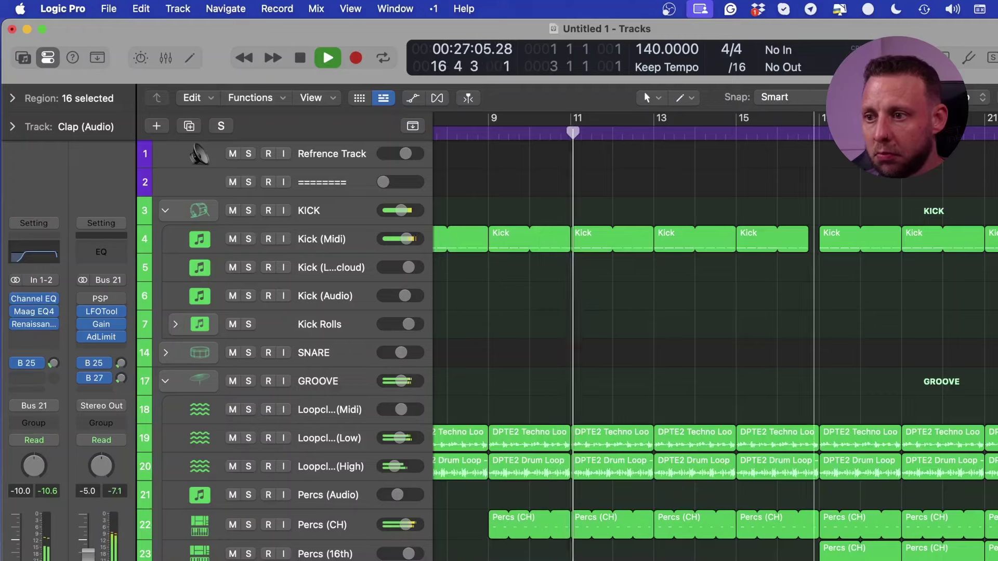
key(super+Left)
key(super+Left)
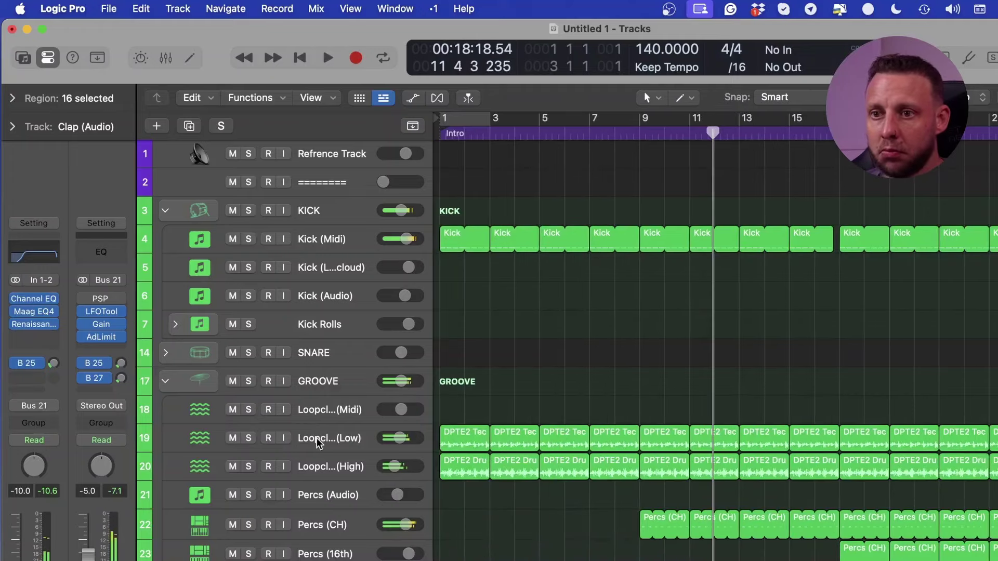
Delete the Loopcloud (High) drum loop regions before bar 5 and return the playhead to the start
click(319, 442)
drag(524, 493, 442, 470)
key(Delete)
key(Return)
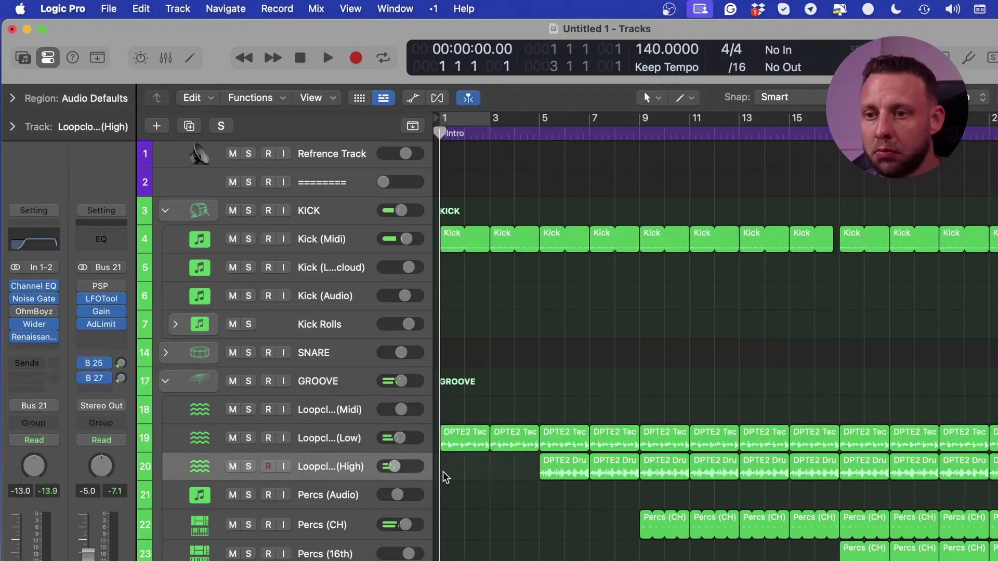
Start playback and show the Channel EQ High Cut Frequency automation on the Loopcloud (Low) track
key(space)
key(a)
click(351, 437)
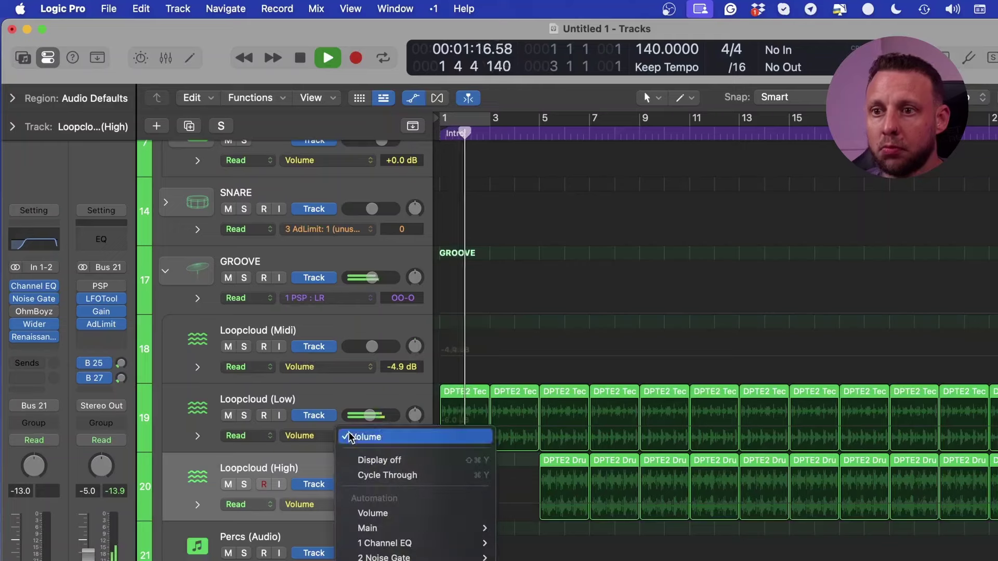
mouse_move(457, 543)
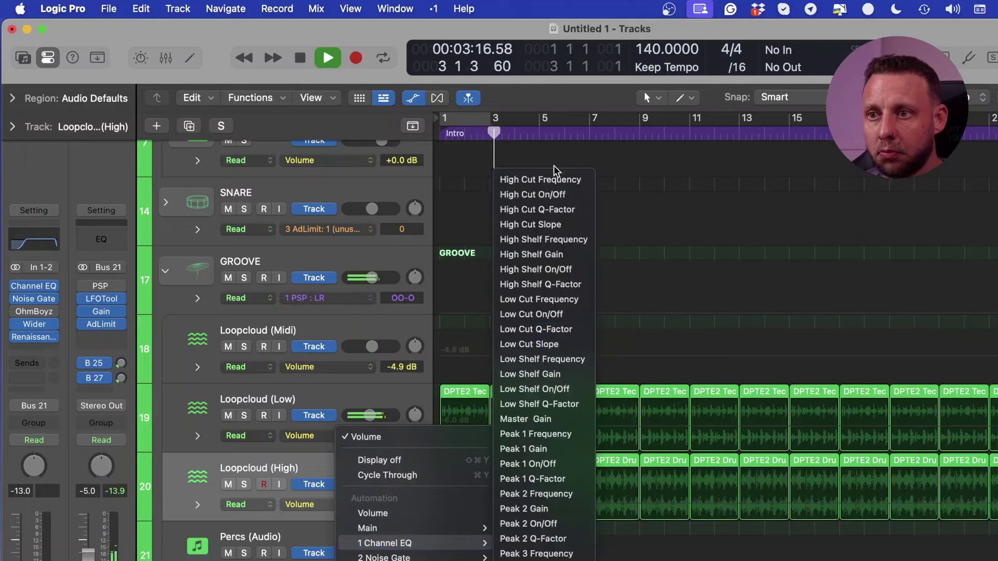
click(541, 180)
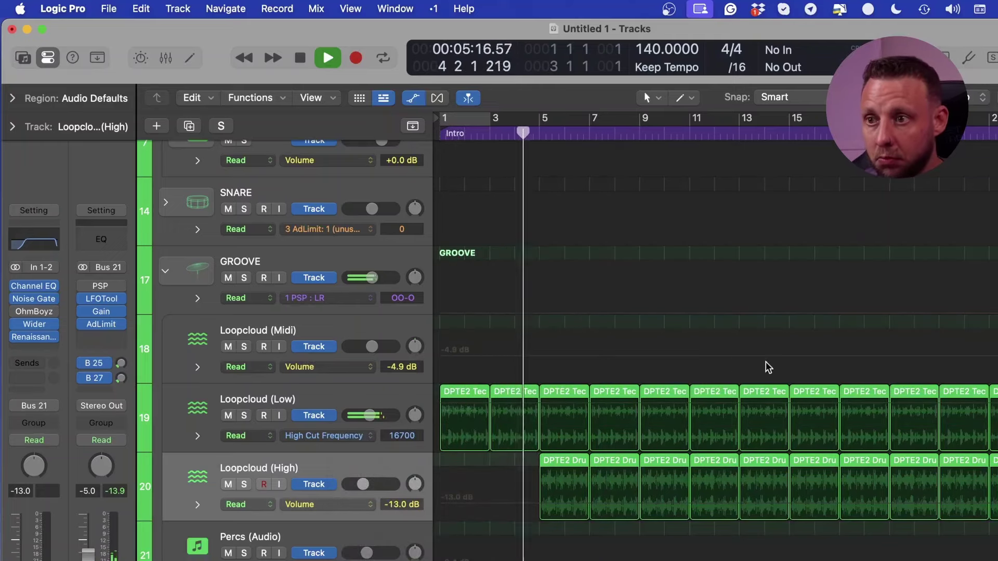
Automate the Loopcloud (Low) high cut to rise from 1000 Hz at bar 1 to 16700 Hz at bar 17, and restart playback
key(space)
click(866, 409)
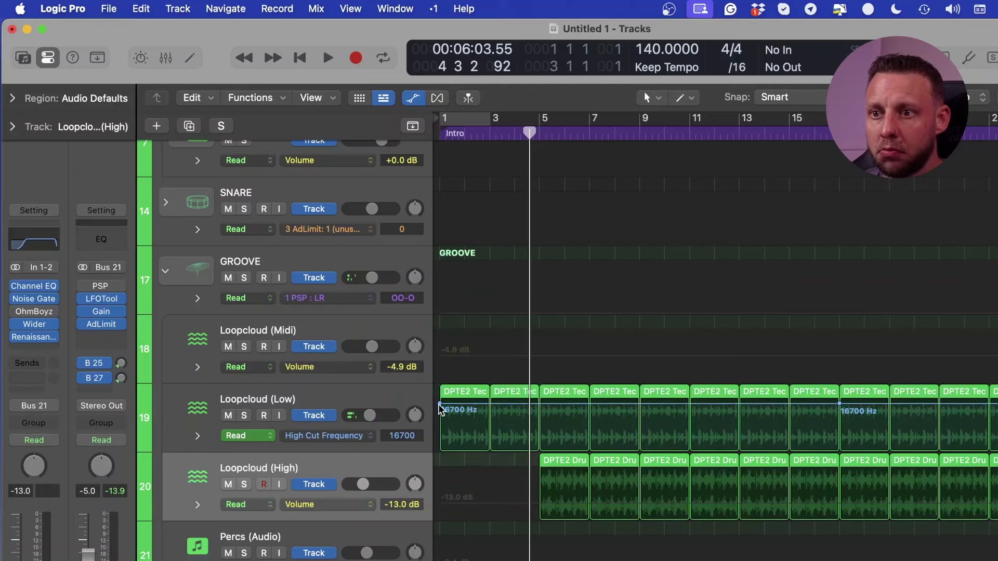
drag(440, 409, 439, 423)
key(space)
key(super+Left)
Show the Channel EQ High Cut Frequency automation on the Loopcloud (High) track
scroll(606, 468, down, 5)
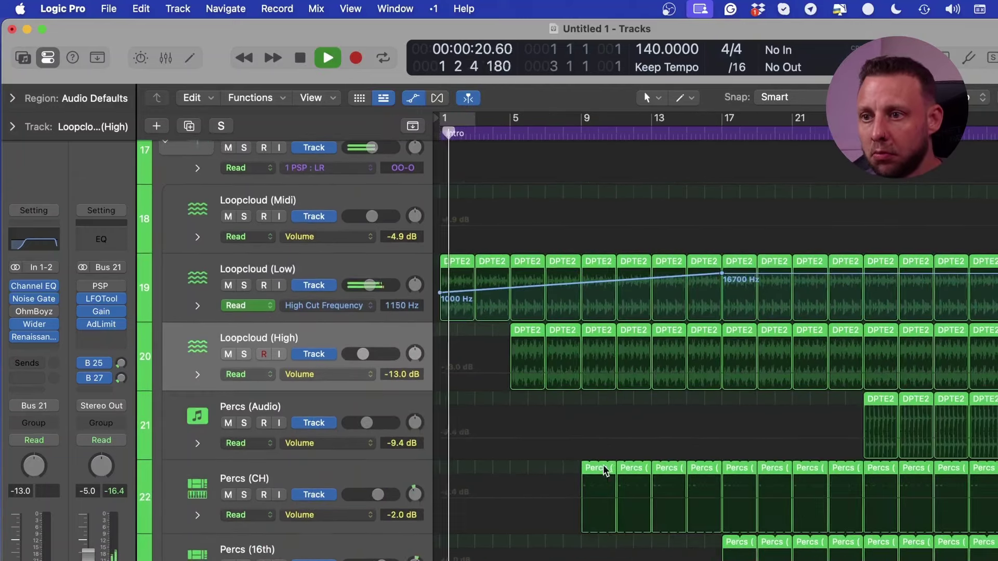
click(354, 374)
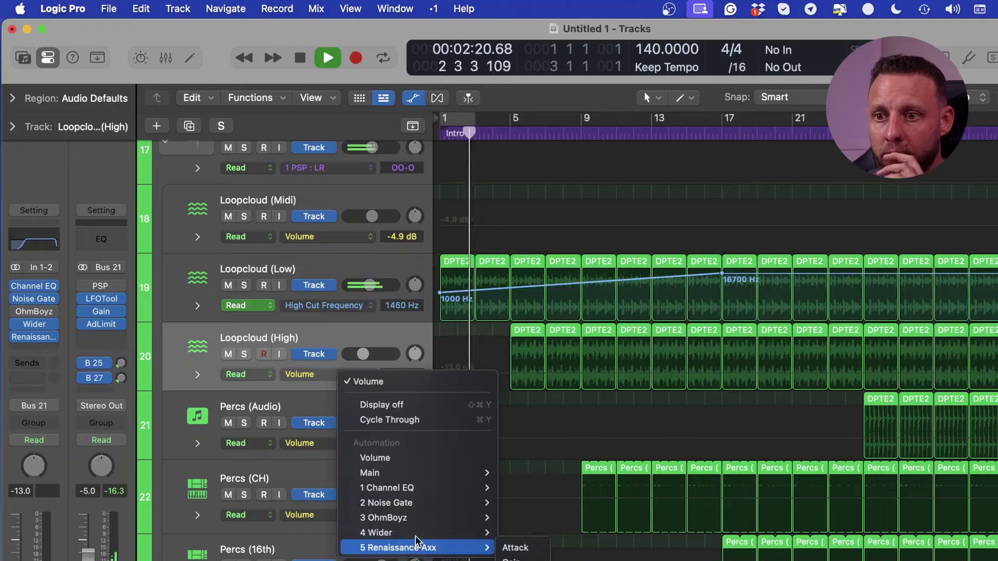
mouse_move(408, 488)
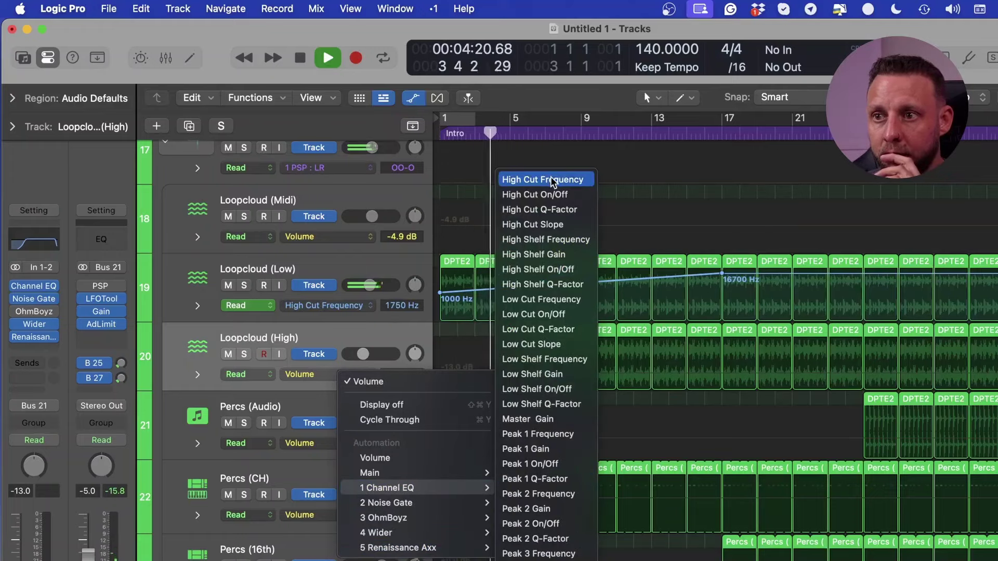
click(633, 366)
Automate the Loopcloud (High) high cut to rise from 6900 Hz just before bar 5 to 16700 Hz at bar 17, then hide automation
click(514, 348)
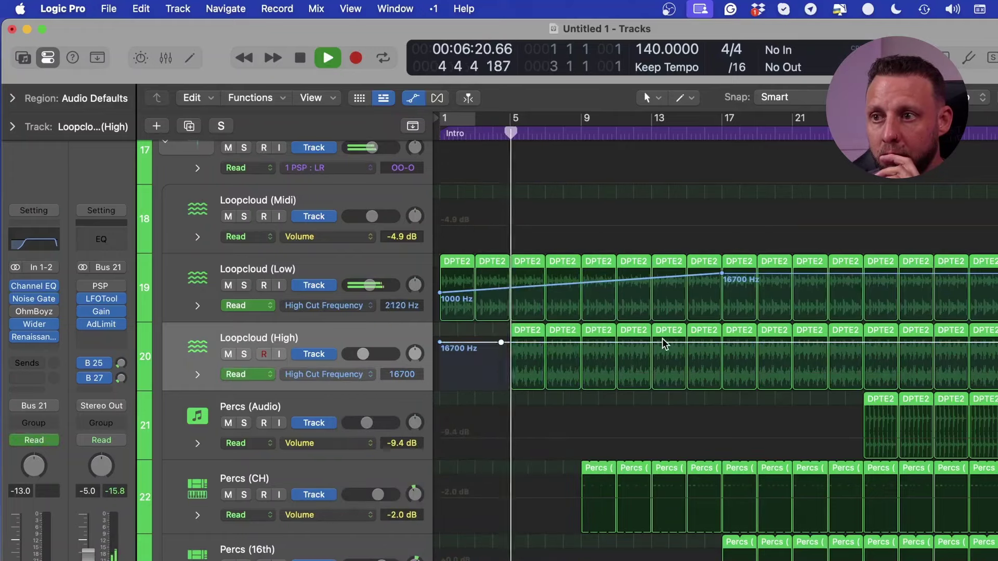
drag(500, 344, 501, 348)
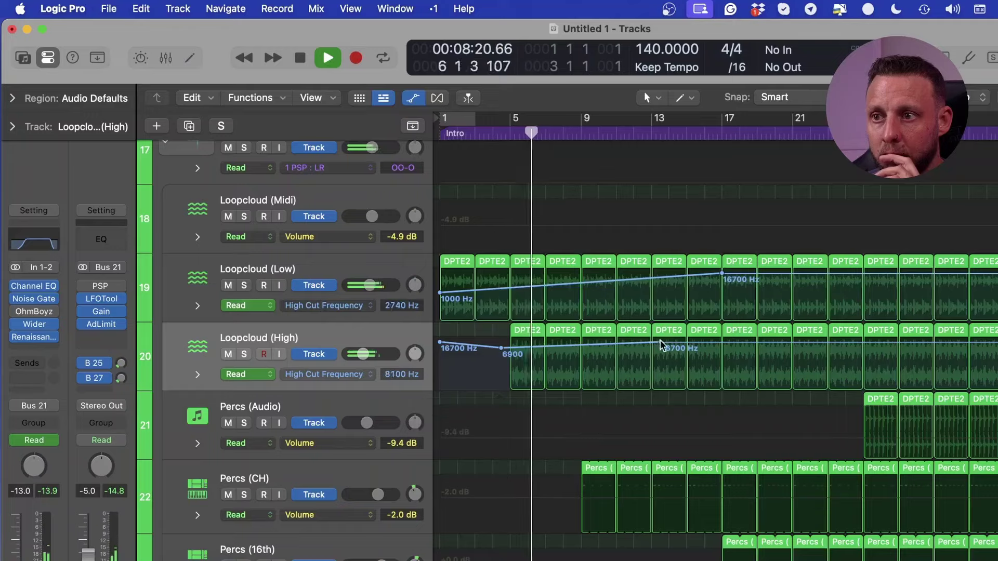
drag(660, 343, 721, 342)
scroll(529, 350, right, 2)
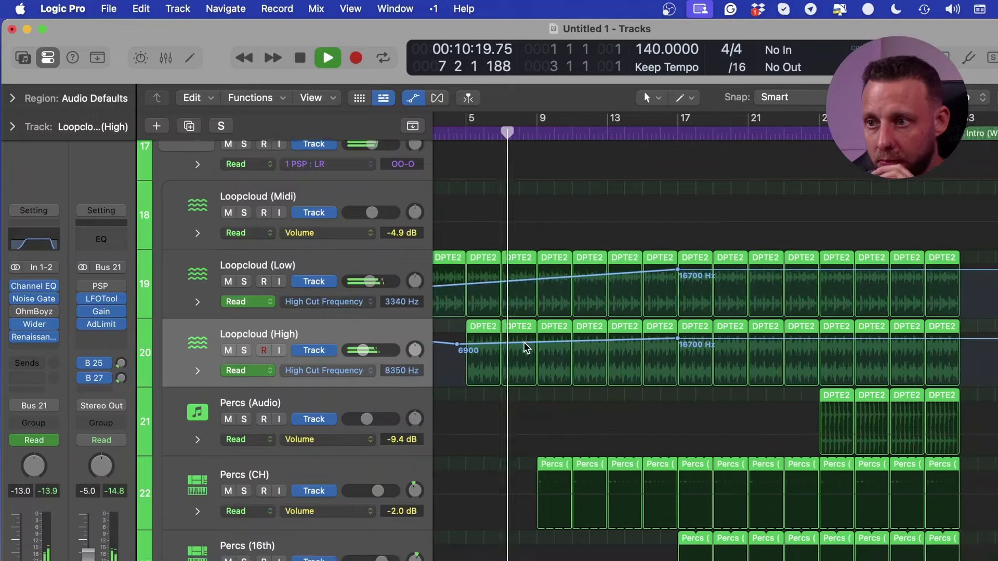
scroll(507, 389, down, 5)
key(a)
Listen through the intro while examining how the kick gaps and percussion entries line up across the arrangement
scroll(563, 408, up, 3)
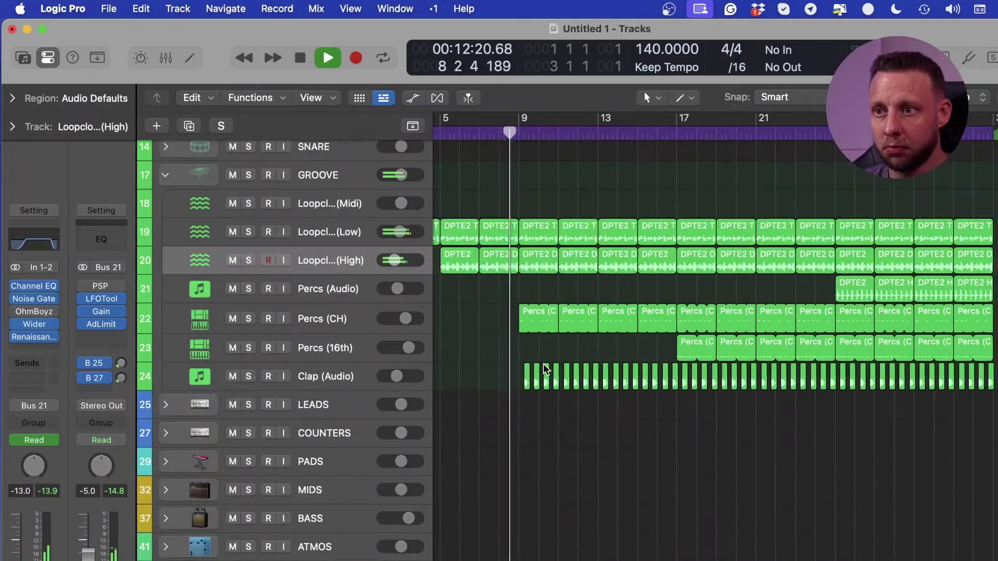
scroll(611, 423, up, 2)
scroll(606, 429, up, 7)
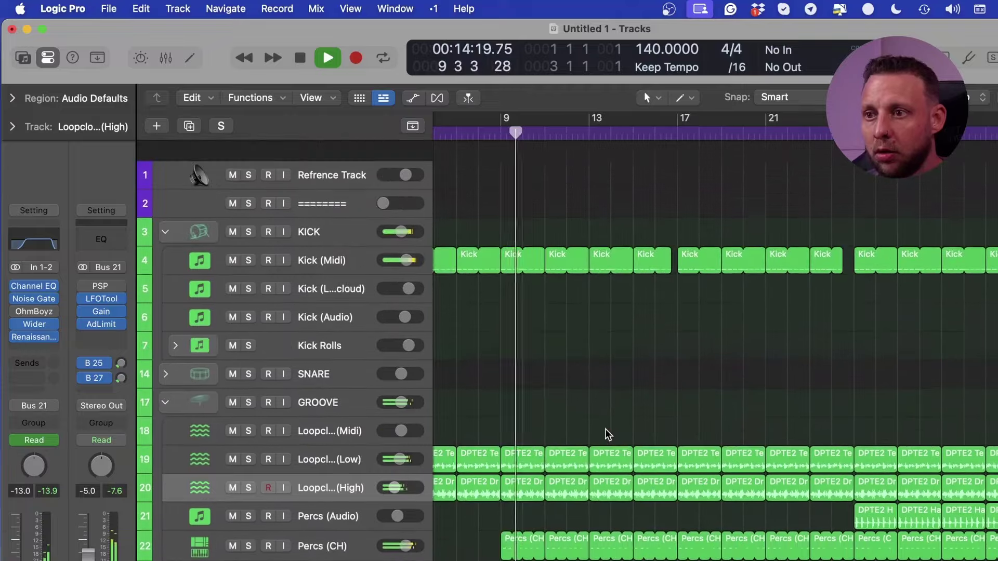
scroll(621, 446, down, 5)
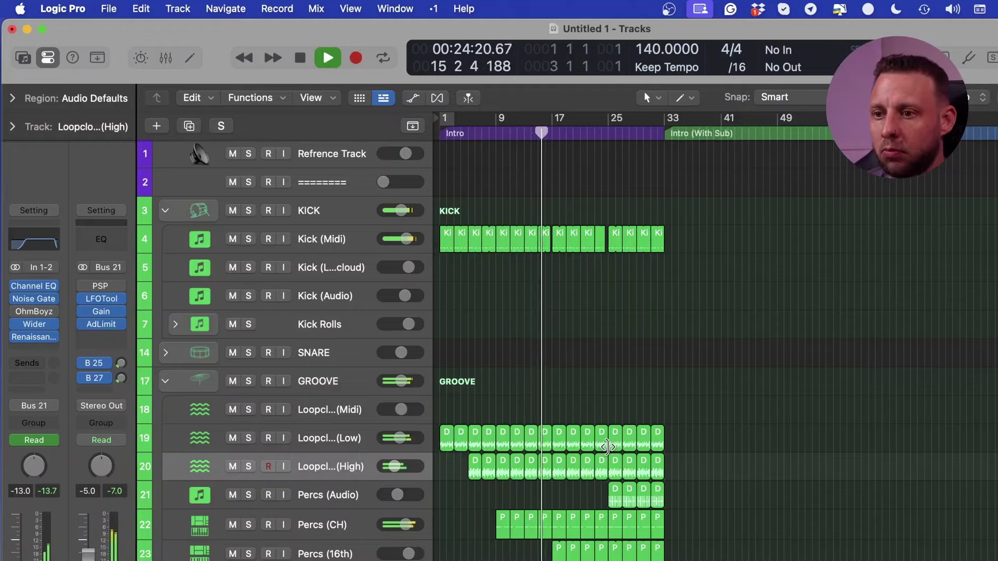
scroll(607, 447, up, 5)
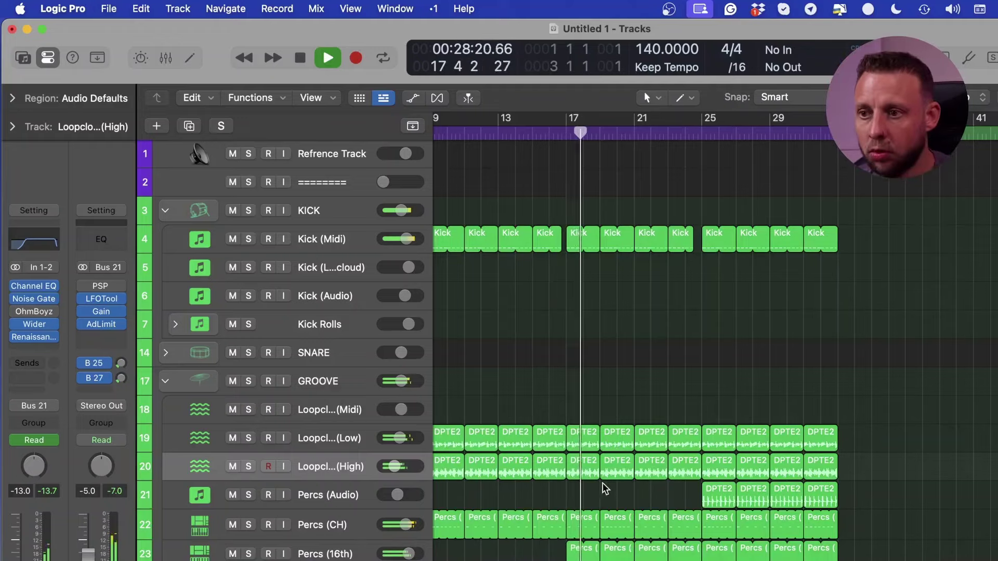
scroll(672, 267, right, 3)
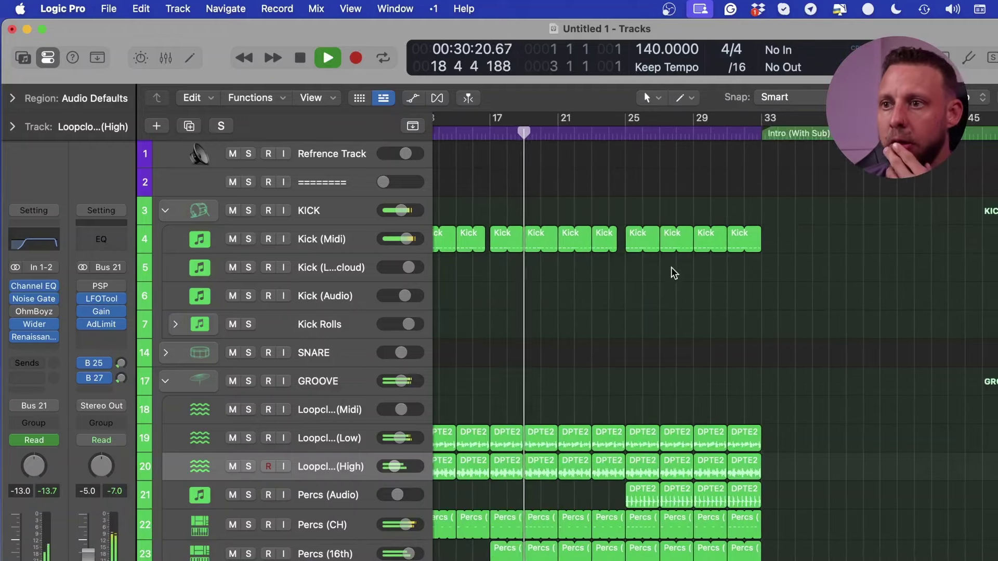
Lengthen the Kick (Midi) region before bar 25 by about one beat to narrow the gap
key(super+Right)
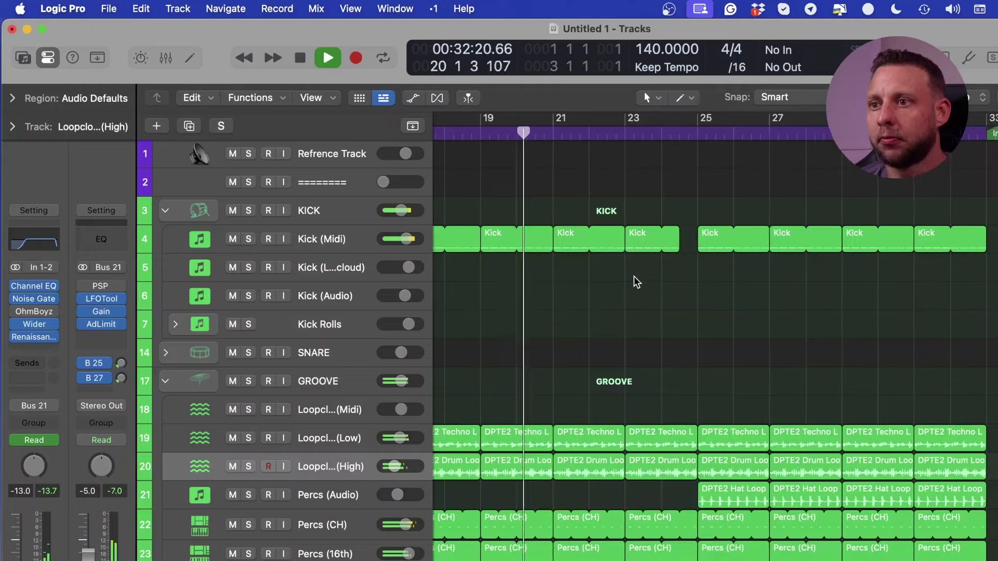
click(678, 245)
drag(677, 247, 689, 244)
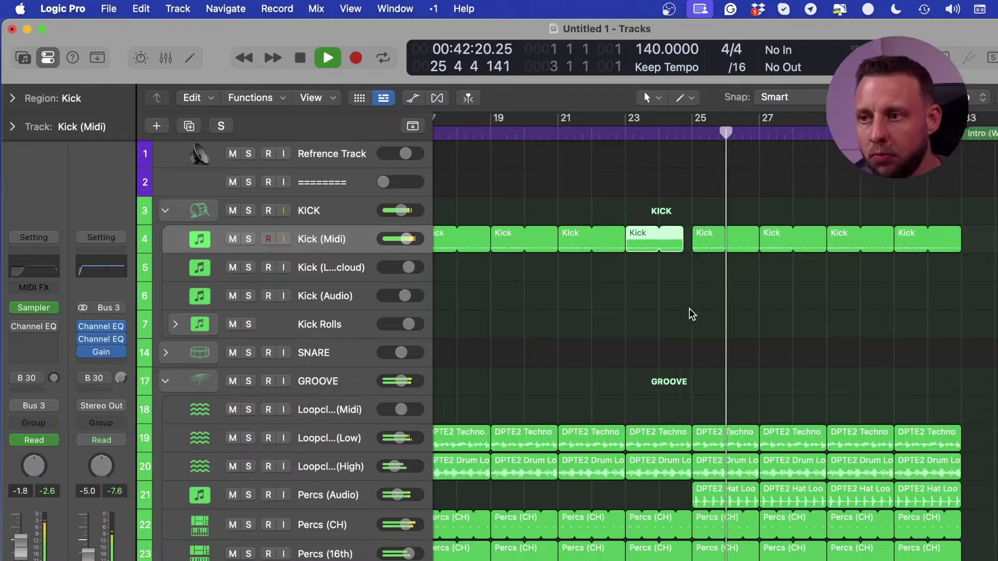
scroll(696, 302, down, 3)
scroll(722, 409, left, 2)
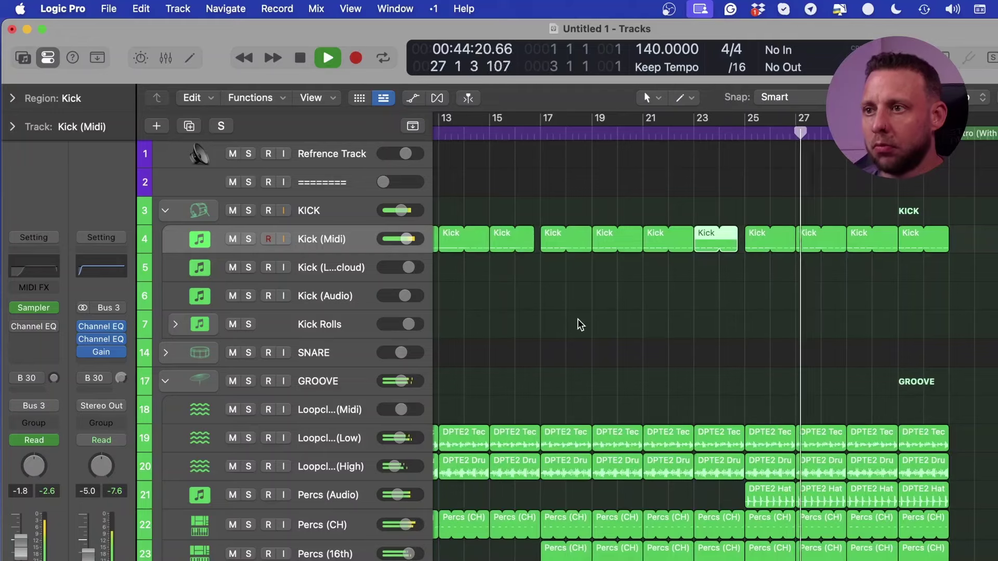
Set the Percs (Audio) track volume to -8.4 dB and select the Clap (Audio) track
click(317, 498)
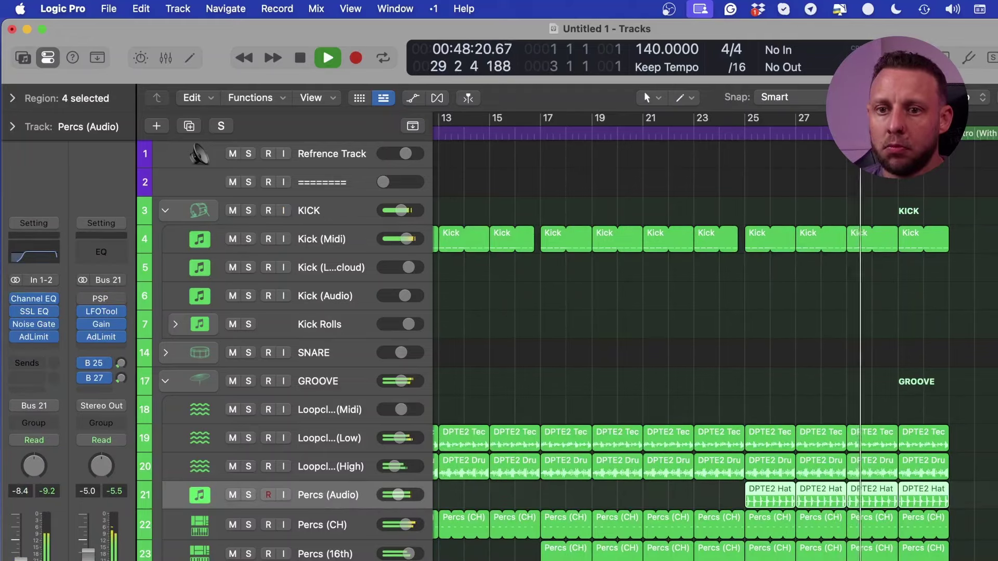
key(Down)
key(Down)
key(Down)
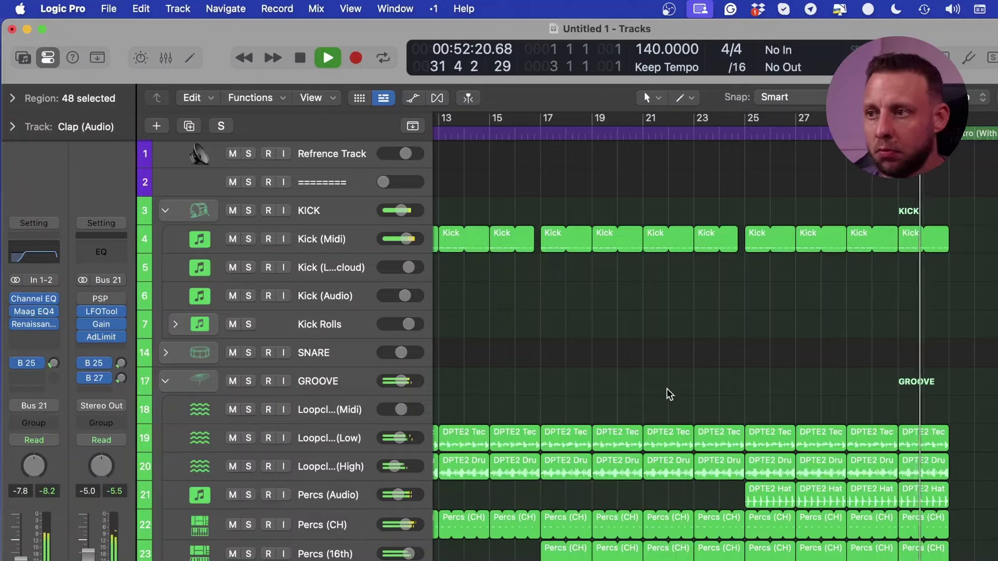
Stop playback and return the playhead to the start with the whole intro in view
key(super+Left)
key(space)
key(Return)
key(super+Left)
key(super+Left)
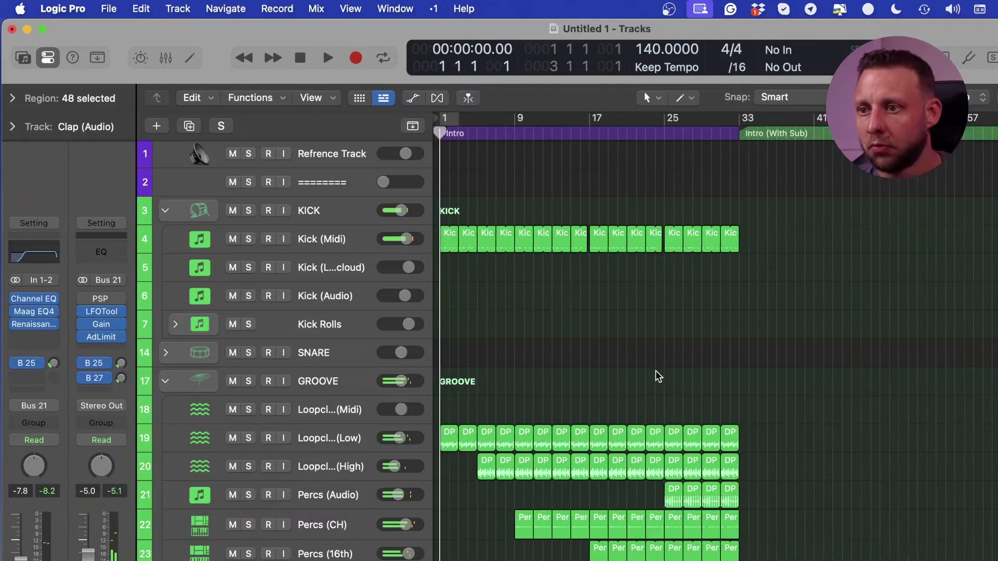